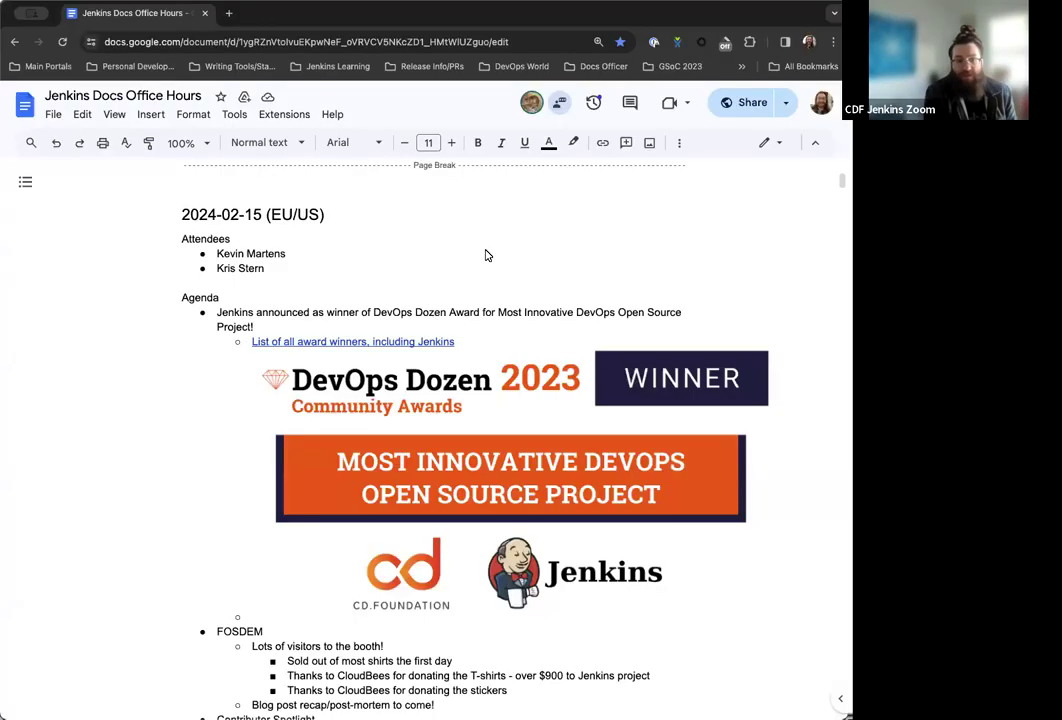
Scroll through the 2024-02-15 agenda down to the Digital Ocean item
scroll(487, 255, "up", 1)
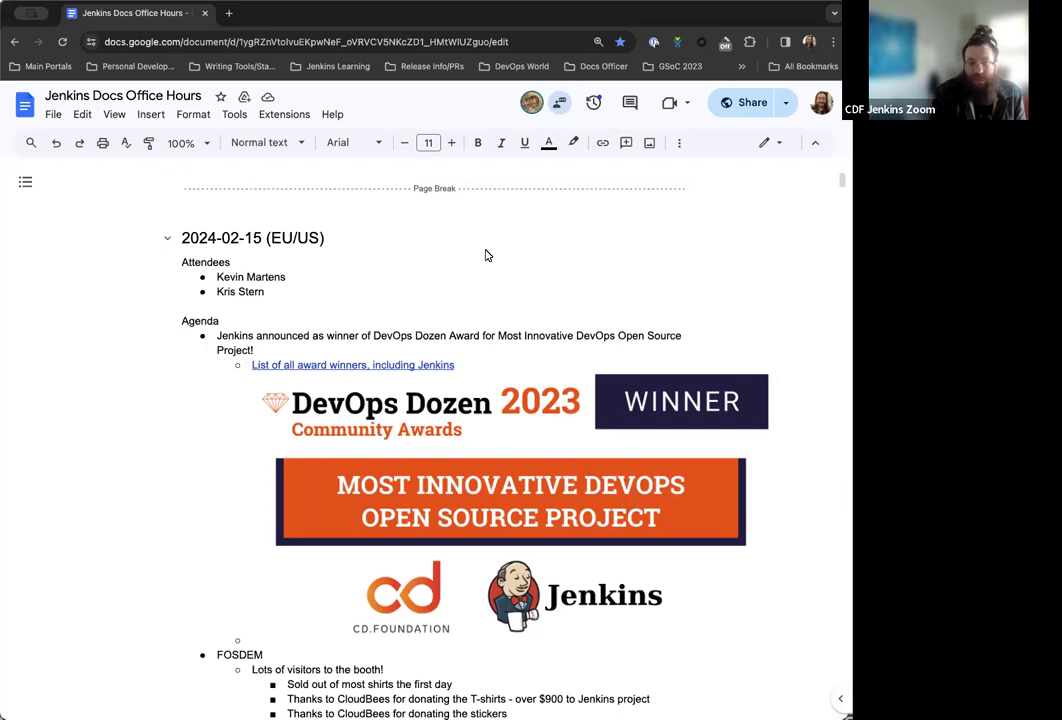
scroll(486, 255, "down", 1)
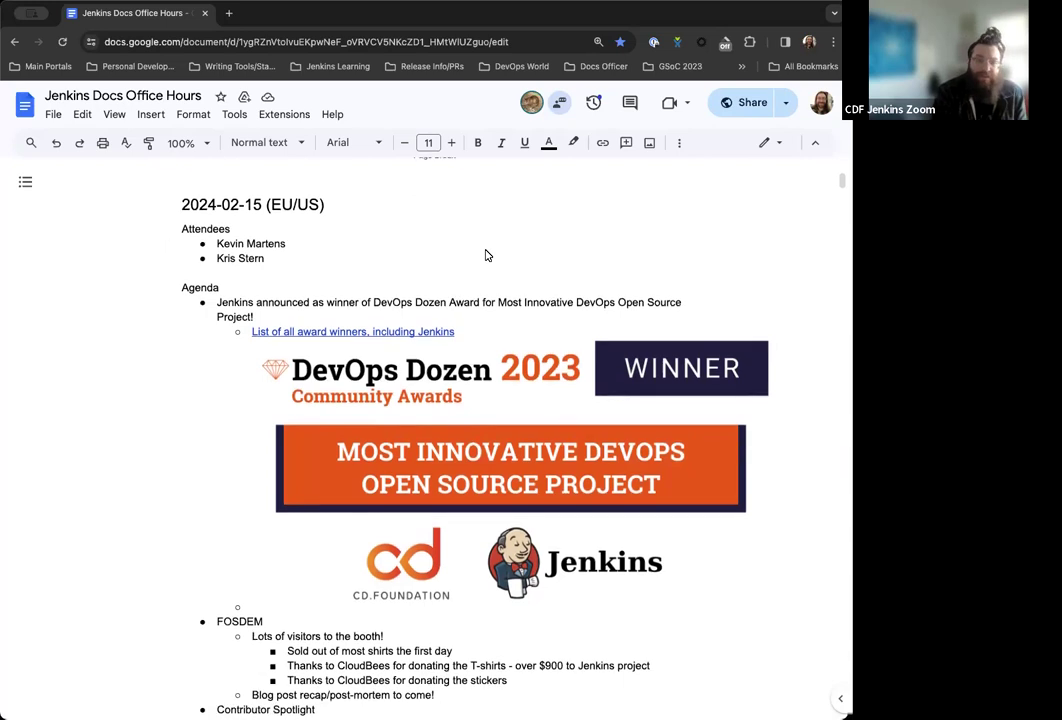
scroll(486, 255, "up", 1)
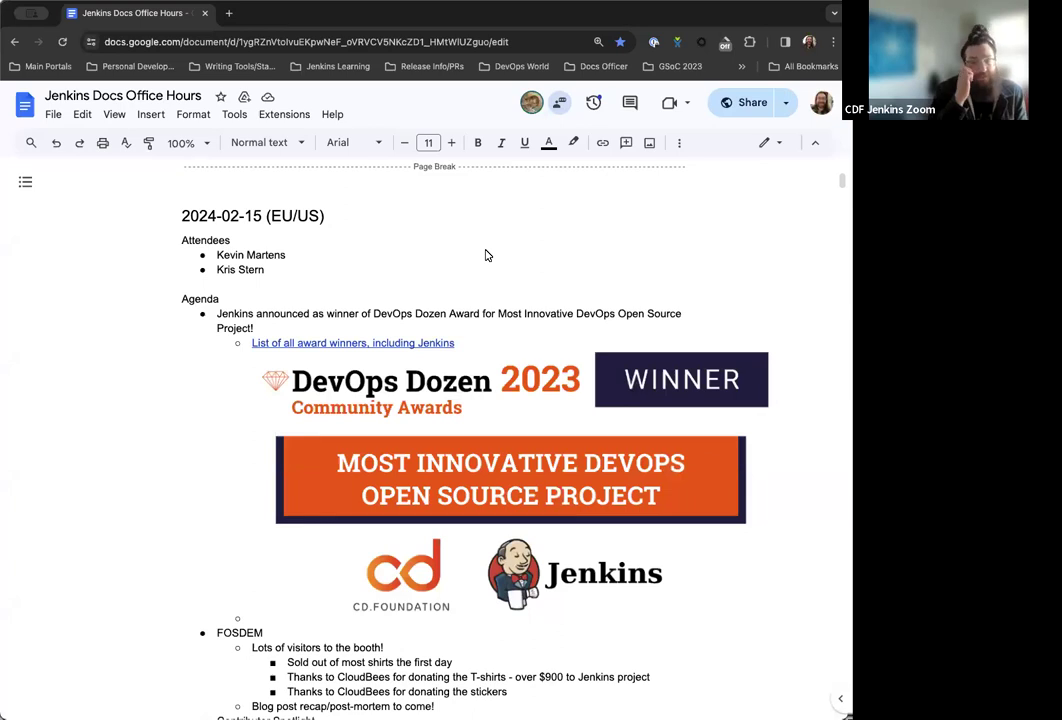
scroll(486, 255, "down", 1)
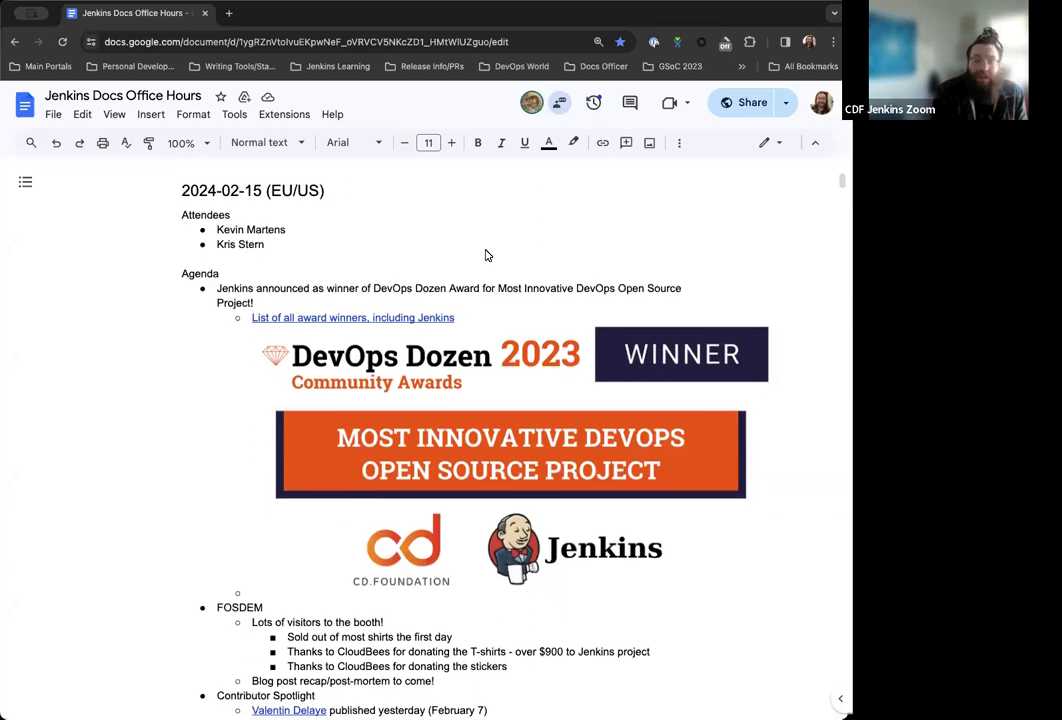
scroll(486, 255, "down", 1)
scroll(486, 255, "down", 2)
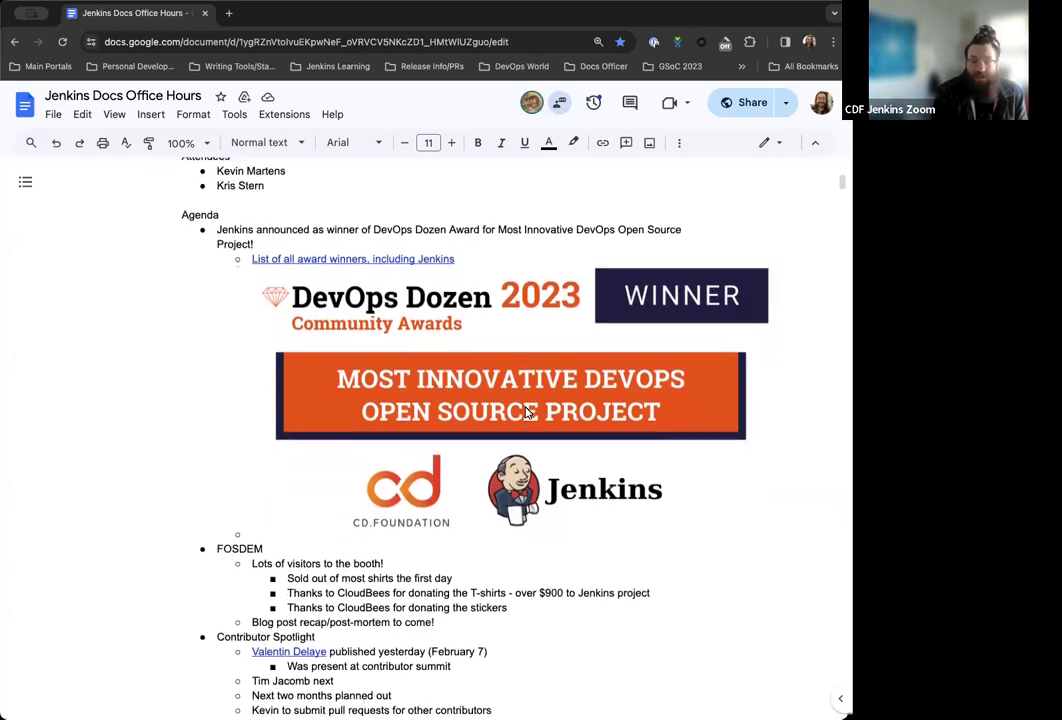
scroll(590, 492, "down", 5)
scroll(590, 492, "down", 1)
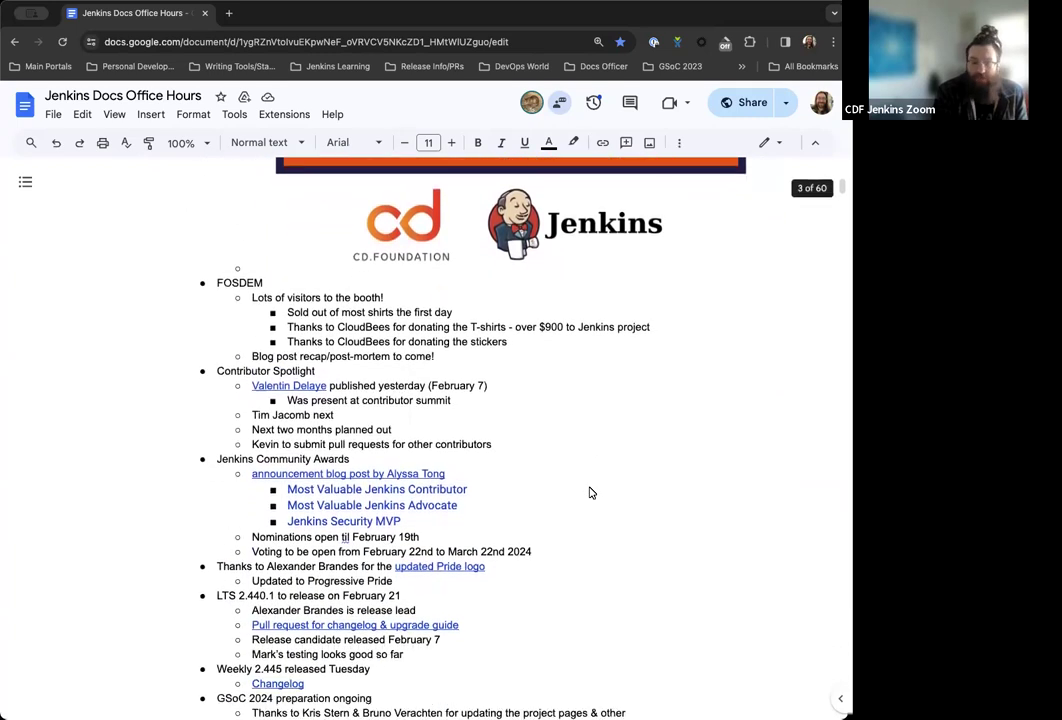
scroll(590, 492, "down", 1)
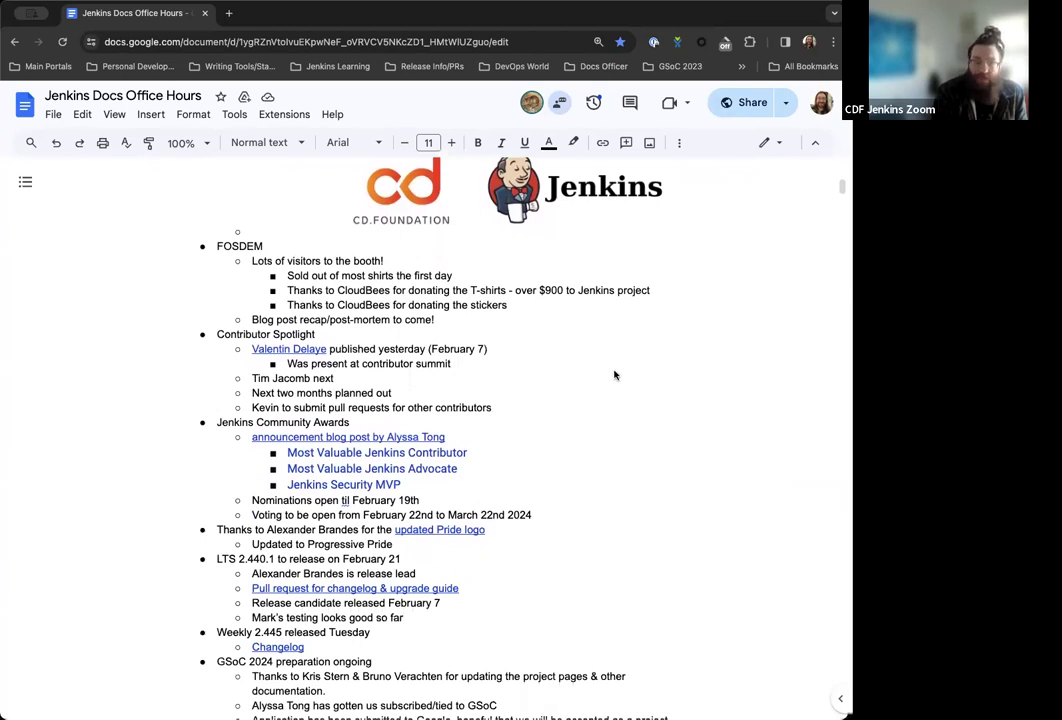
scroll(516, 411, "down", 2)
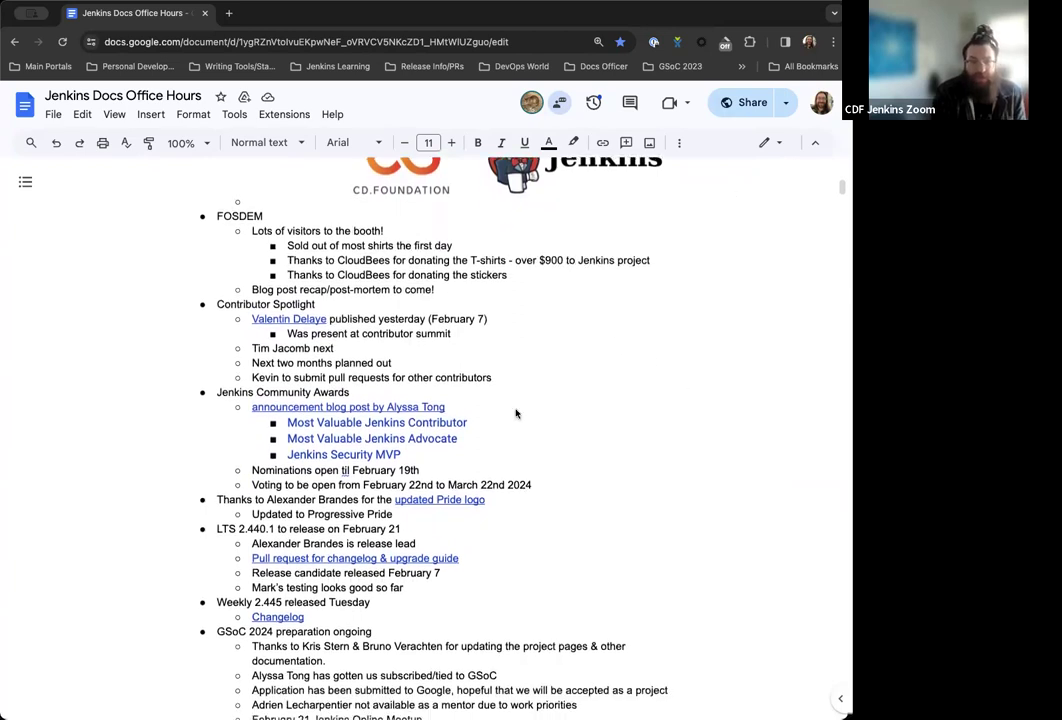
scroll(532, 356, "down", 1)
scroll(532, 356, "down", 2)
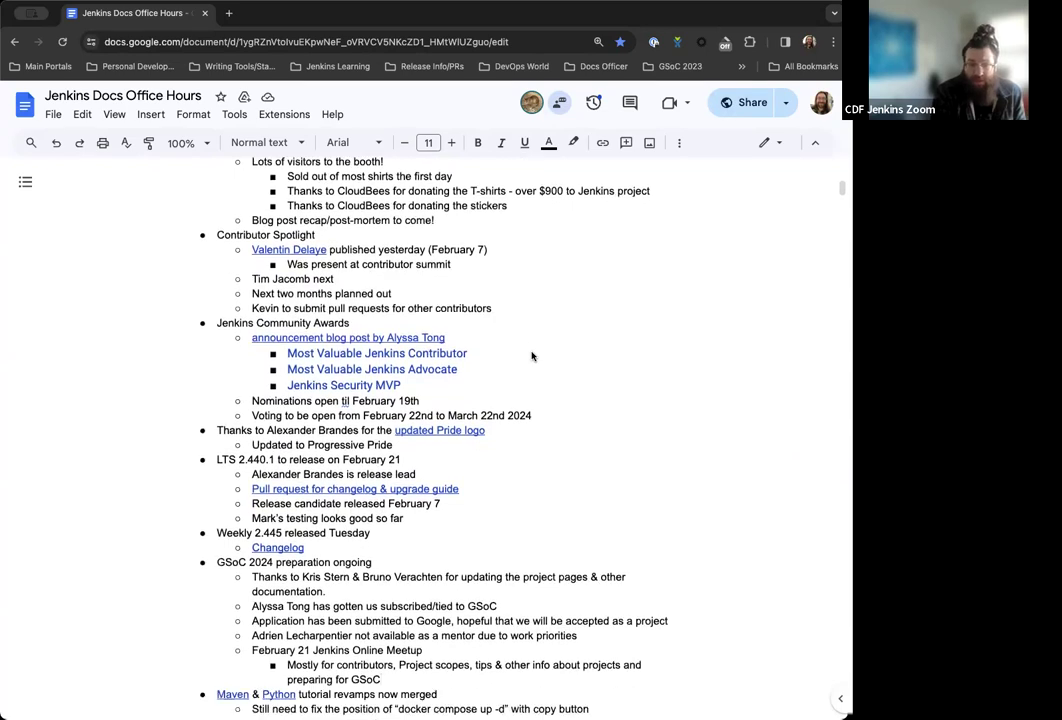
scroll(552, 361, "down", 1)
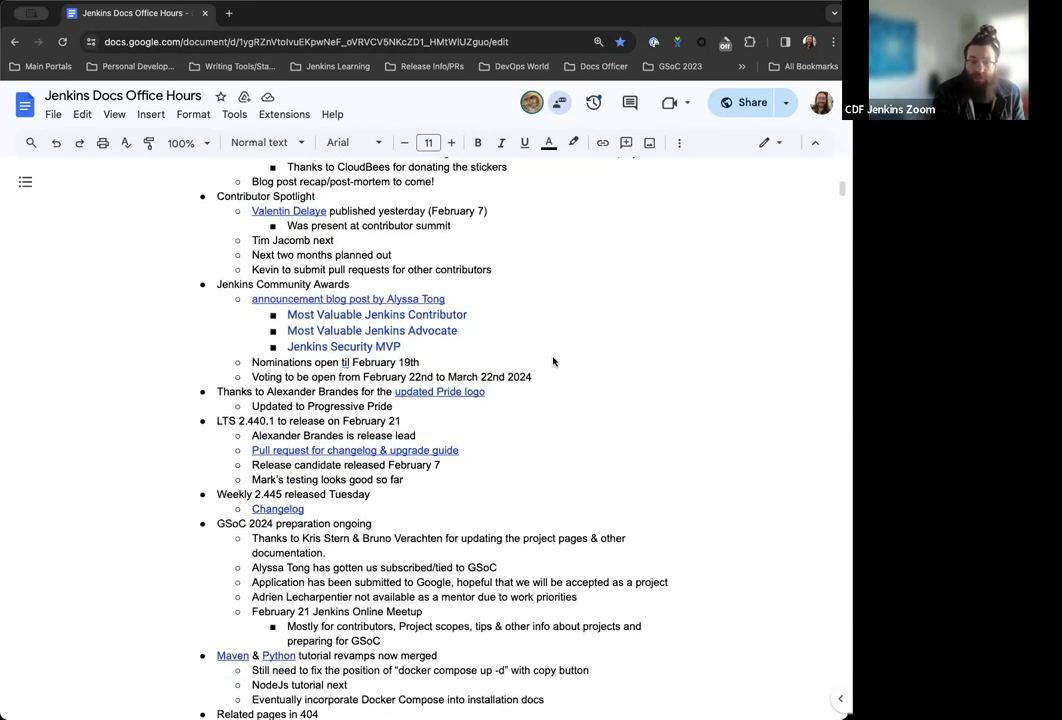
scroll(462, 345, "down", 3)
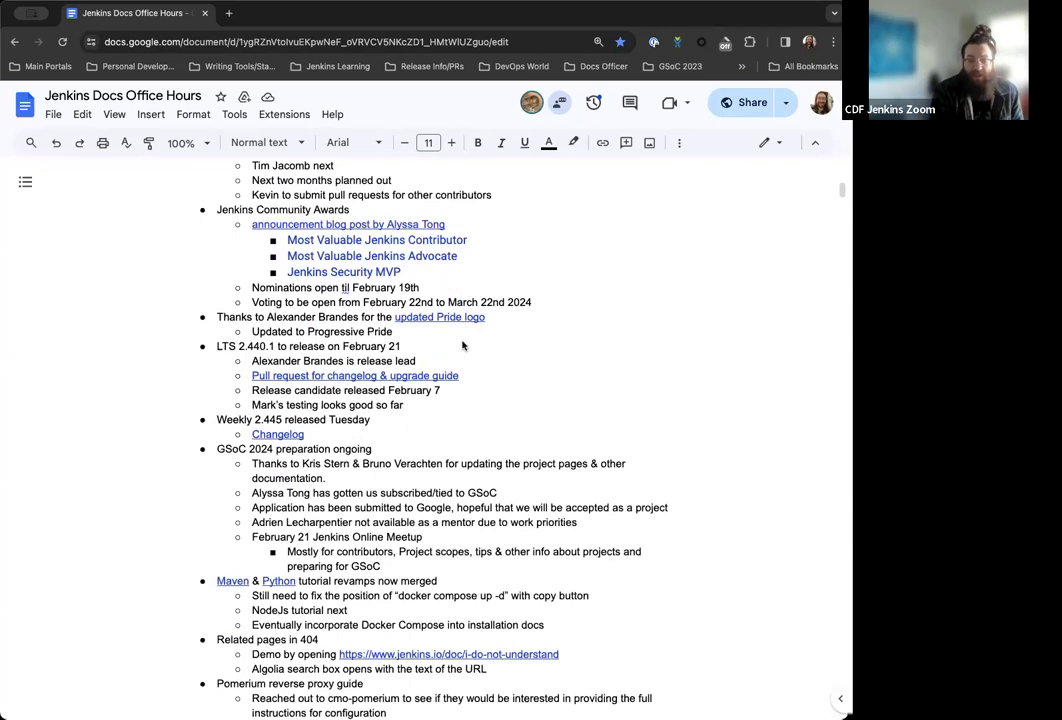
scroll(477, 319, "down", 1)
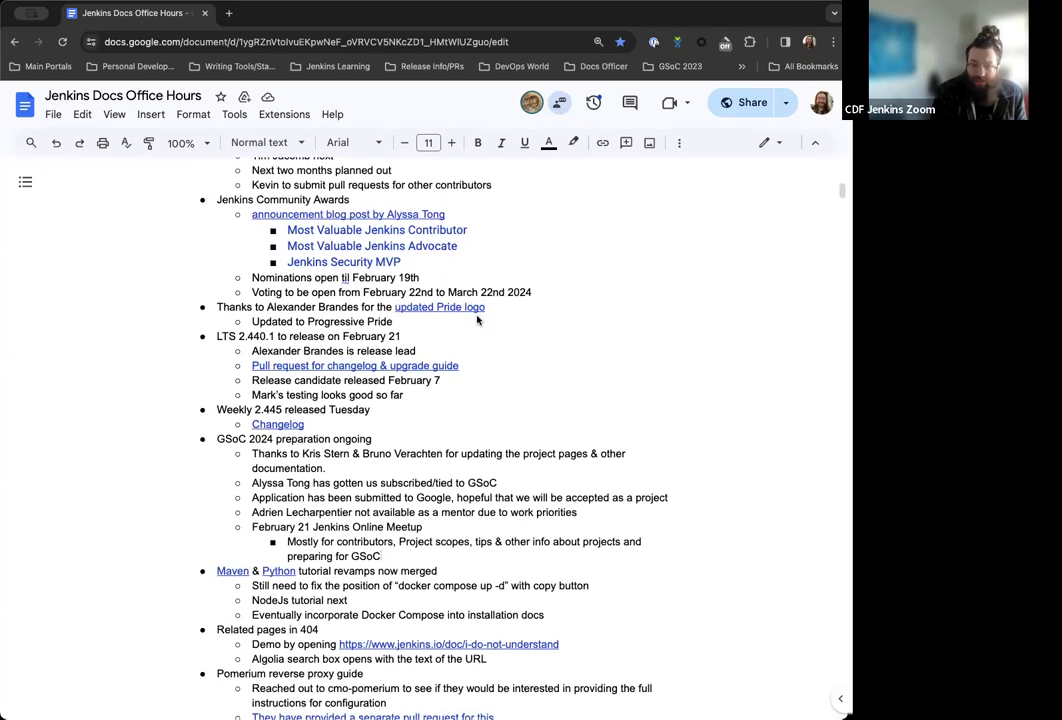
scroll(417, 332, "down", 1)
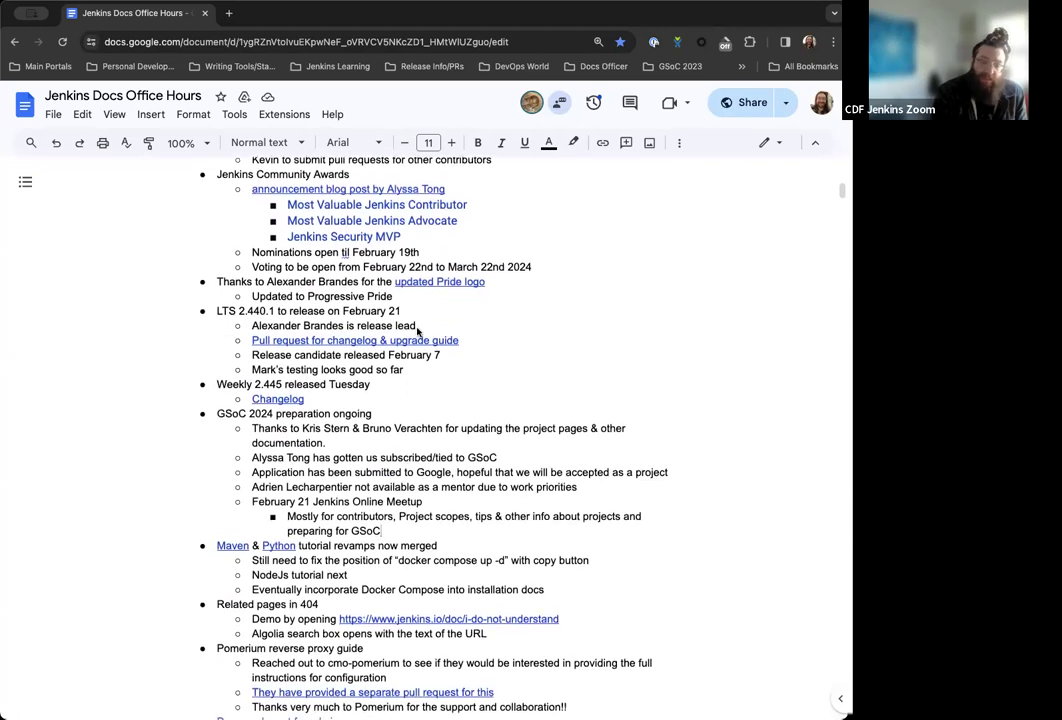
scroll(447, 369, "down", 3)
scroll(447, 369, "down", 2)
scroll(437, 340, "down", 2)
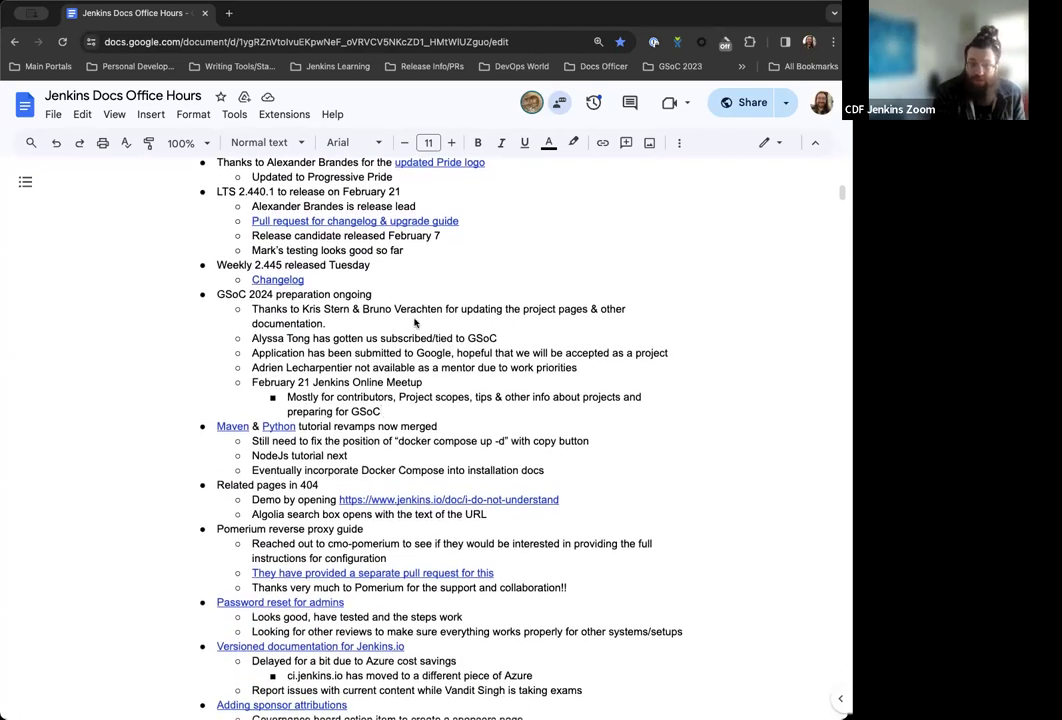
scroll(415, 322, "down", 3)
scroll(415, 322, "down", 7)
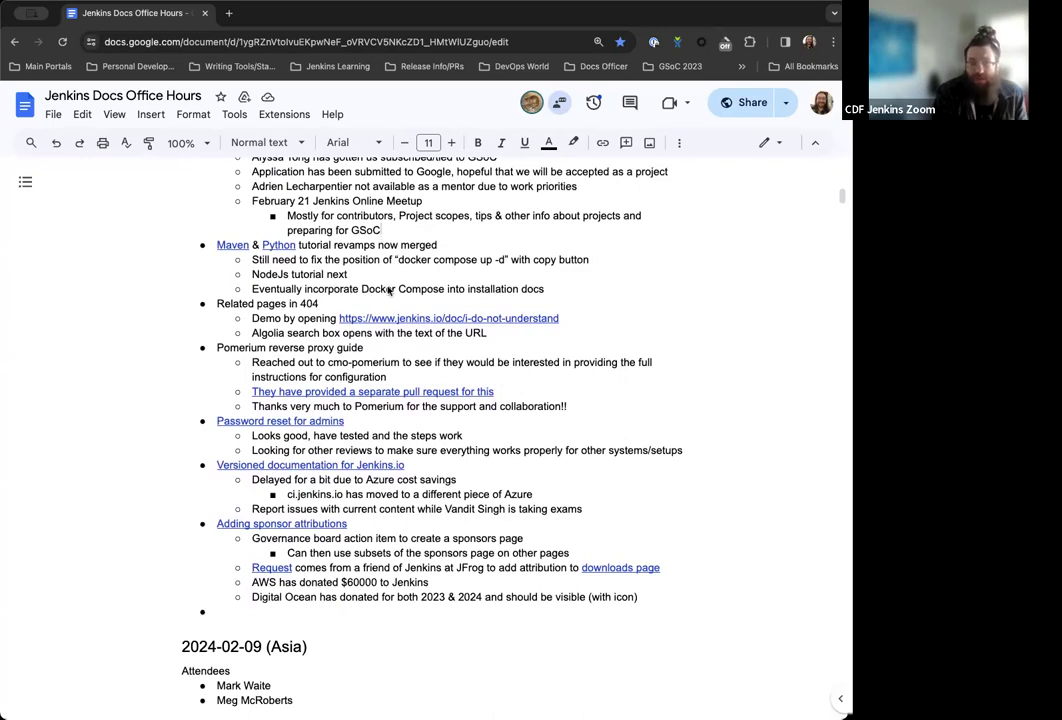
scroll(390, 290, "down", 1)
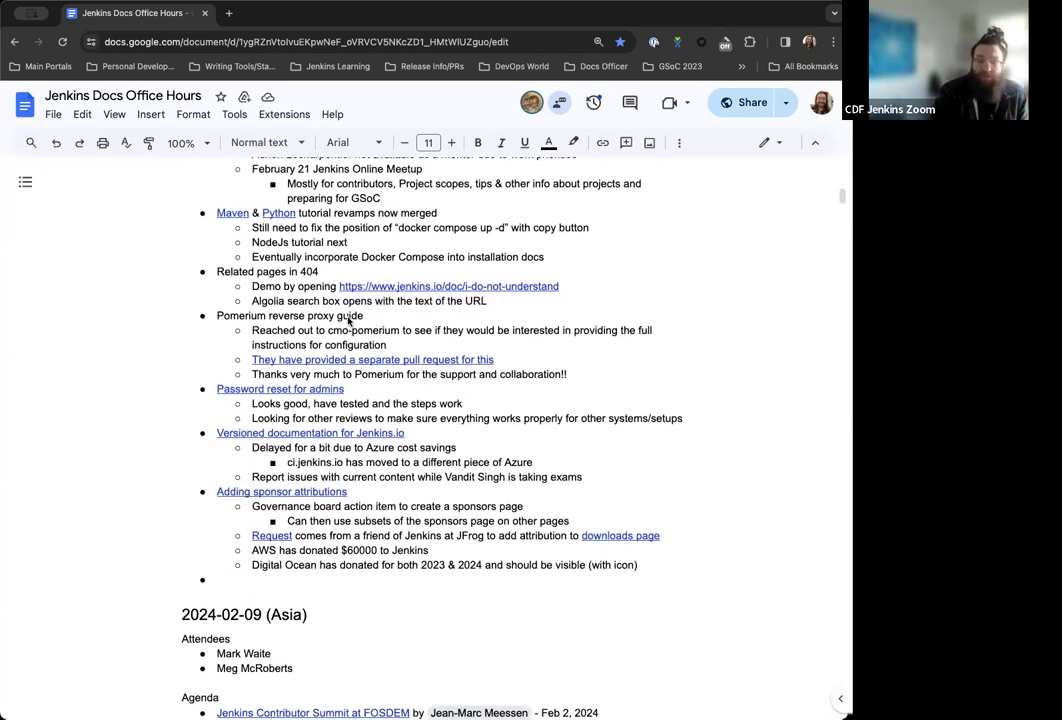
scroll(348, 320, "down", 1)
scroll(348, 320, "down", 2)
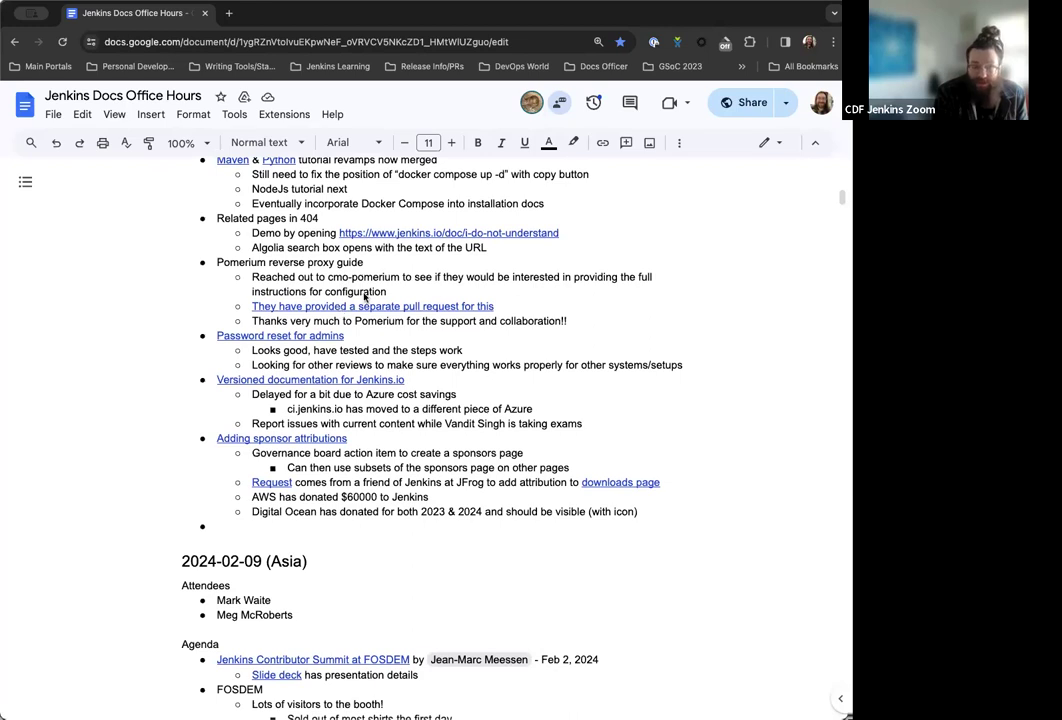
scroll(340, 305, "down", 2)
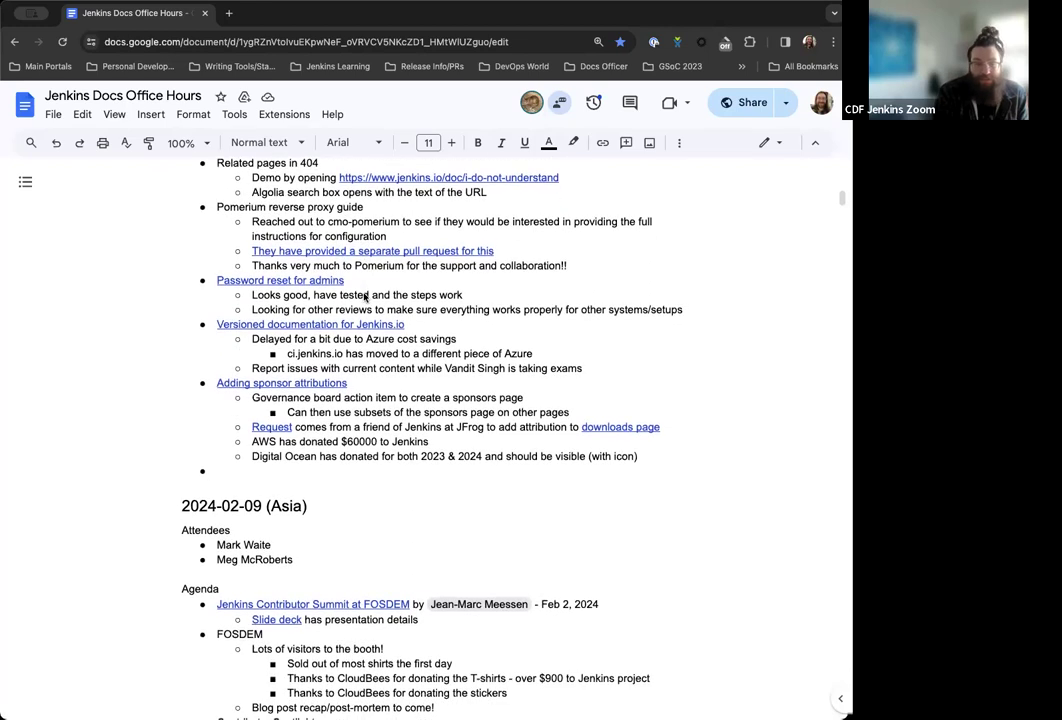
scroll(330, 296, "down", 2)
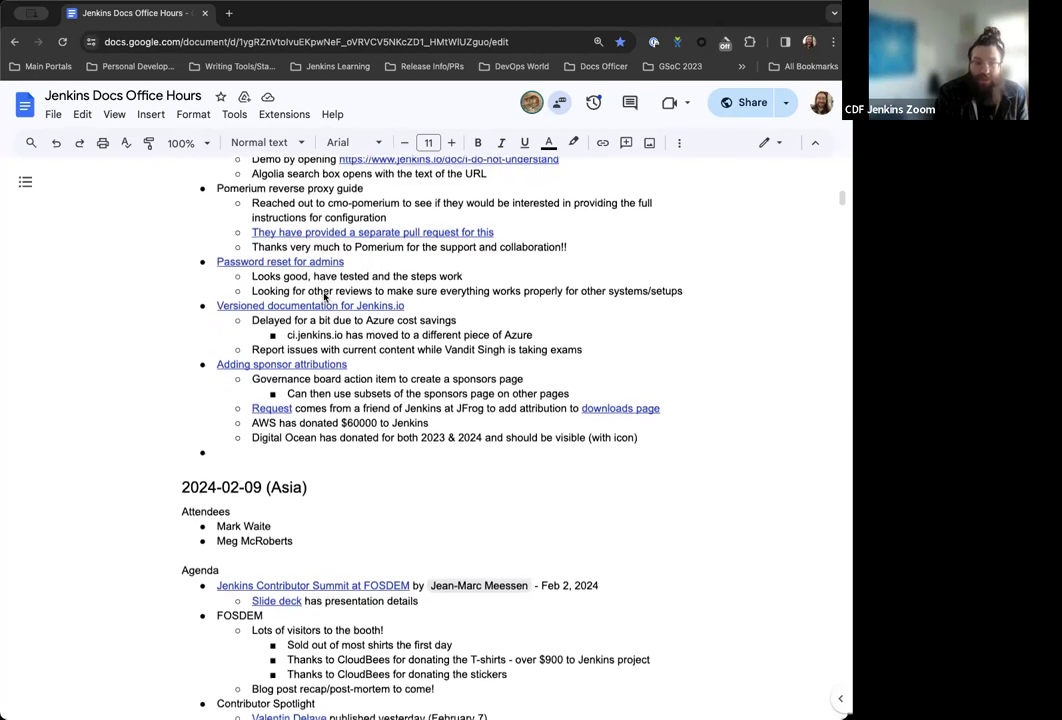
scroll(305, 305, "down", 2)
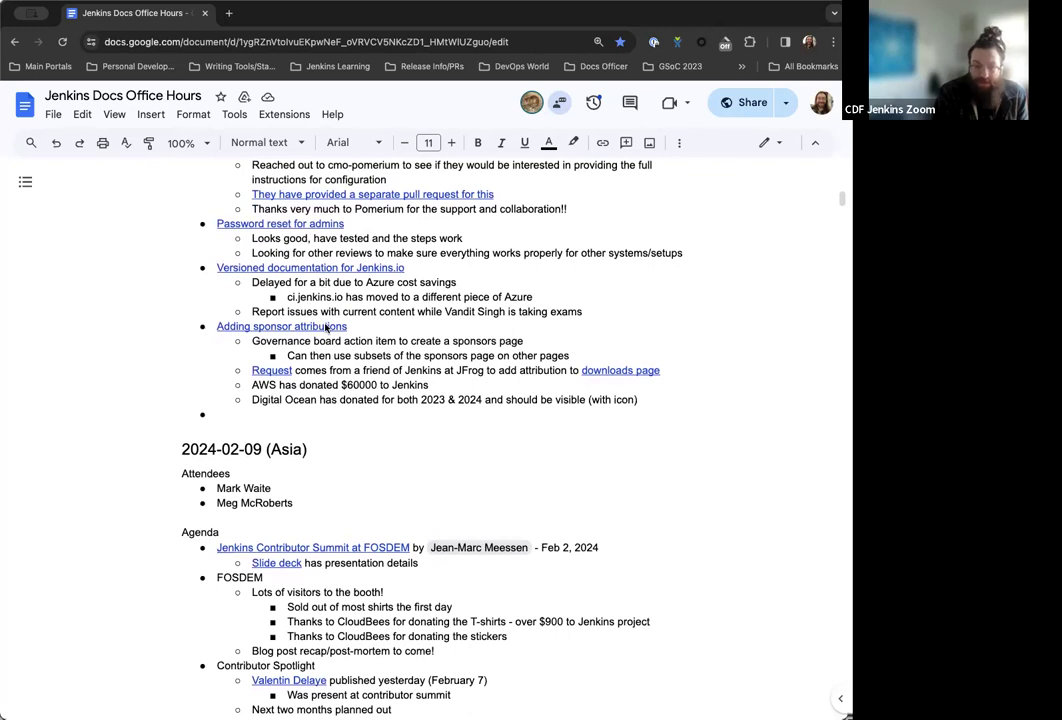
scroll(330, 330, "up", 2)
Delete the empty bullet below the Digital Ocean line ending the agenda
left_click(226, 452)
key("BackSpace")
key("BackSpace")
scroll(228, 456, "up", 1)
scroll(400, 420, "up", 15)
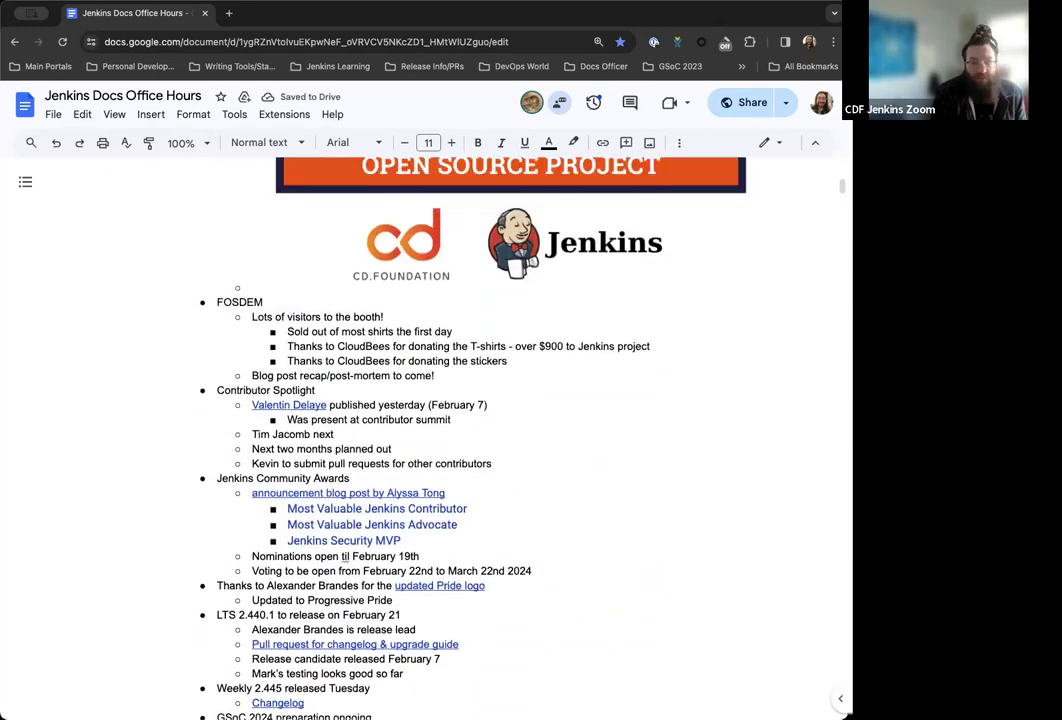
scroll(322, 316, "up", 5)
scroll(322, 316, "down", 3)
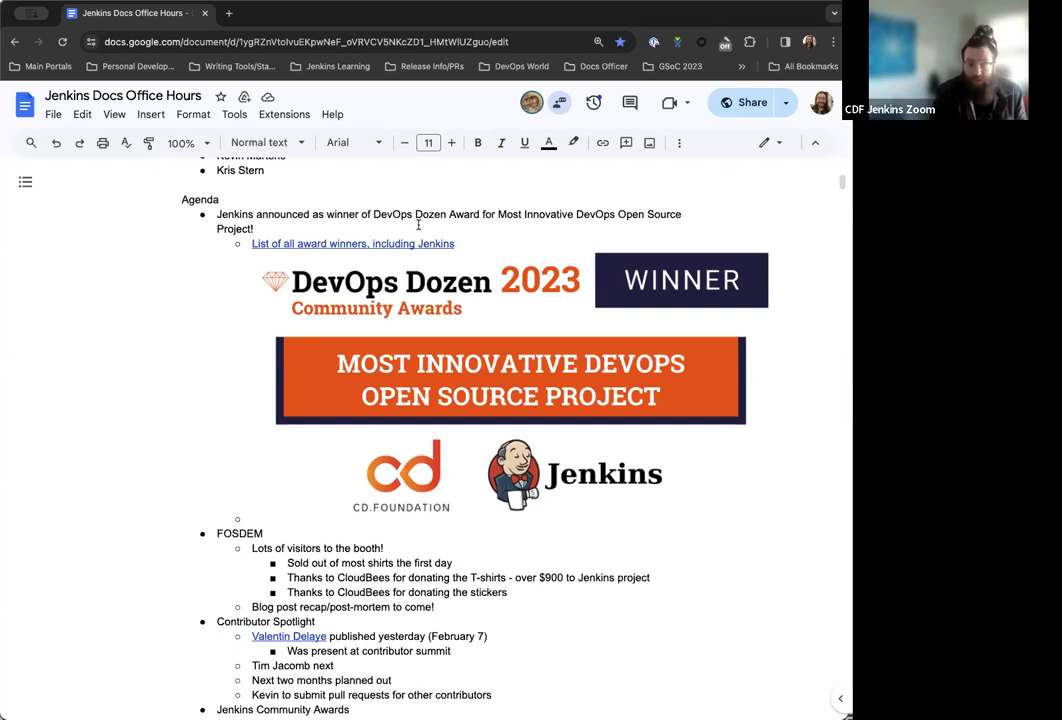
scroll(418, 225, "down", 1)
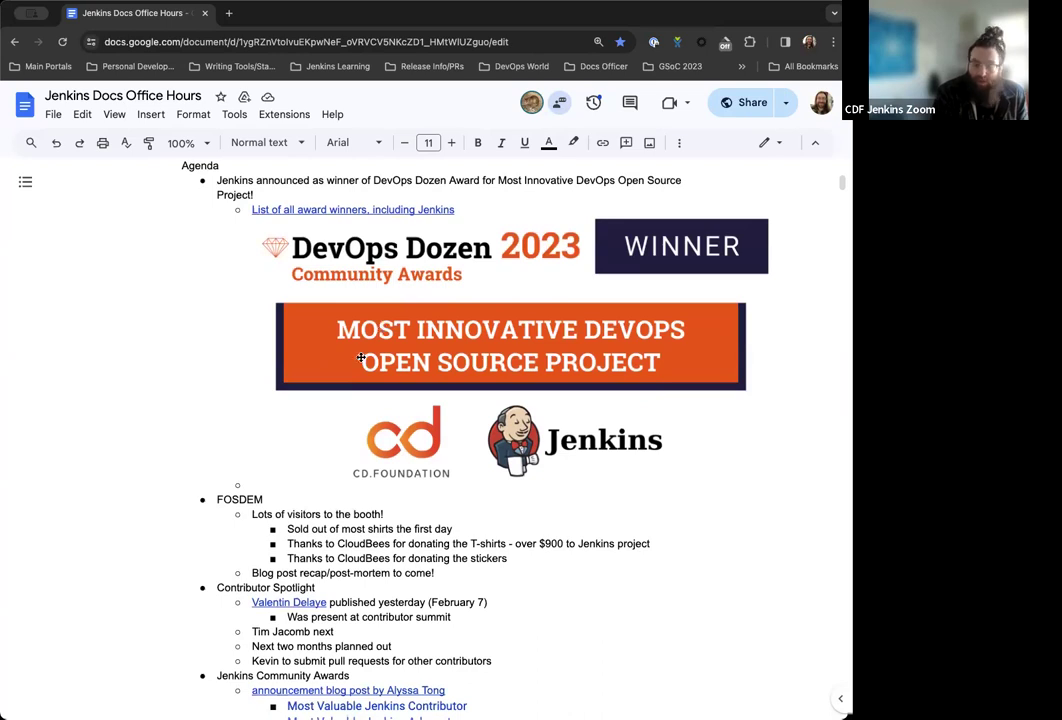
scroll(361, 358, "down", 5)
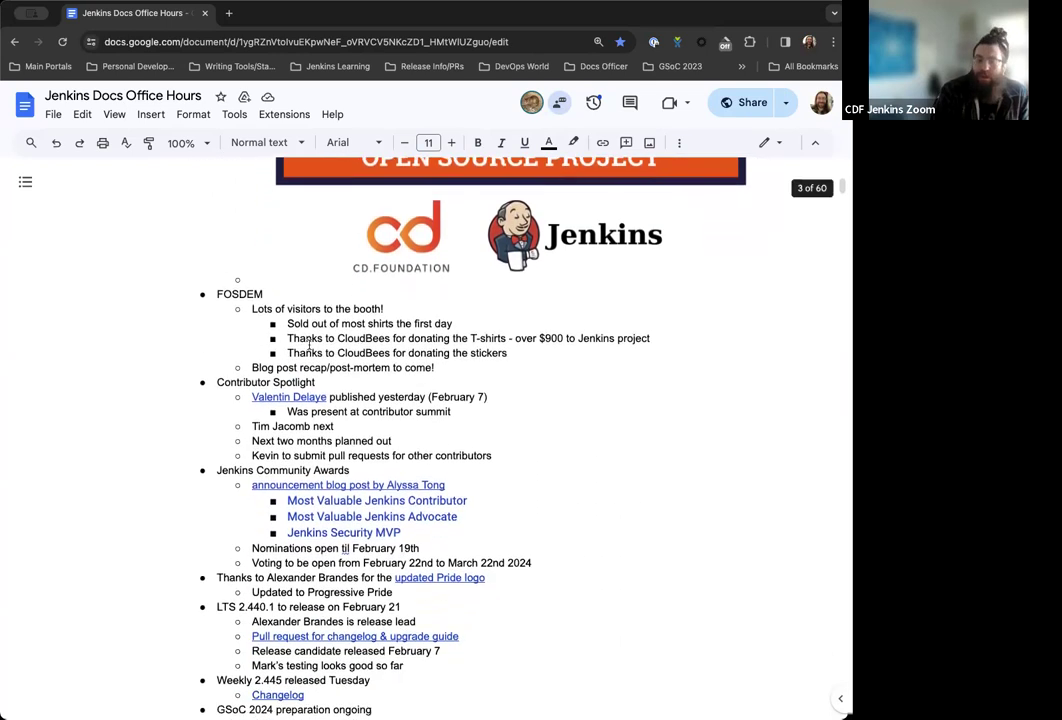
scroll(309, 343, "down", 2)
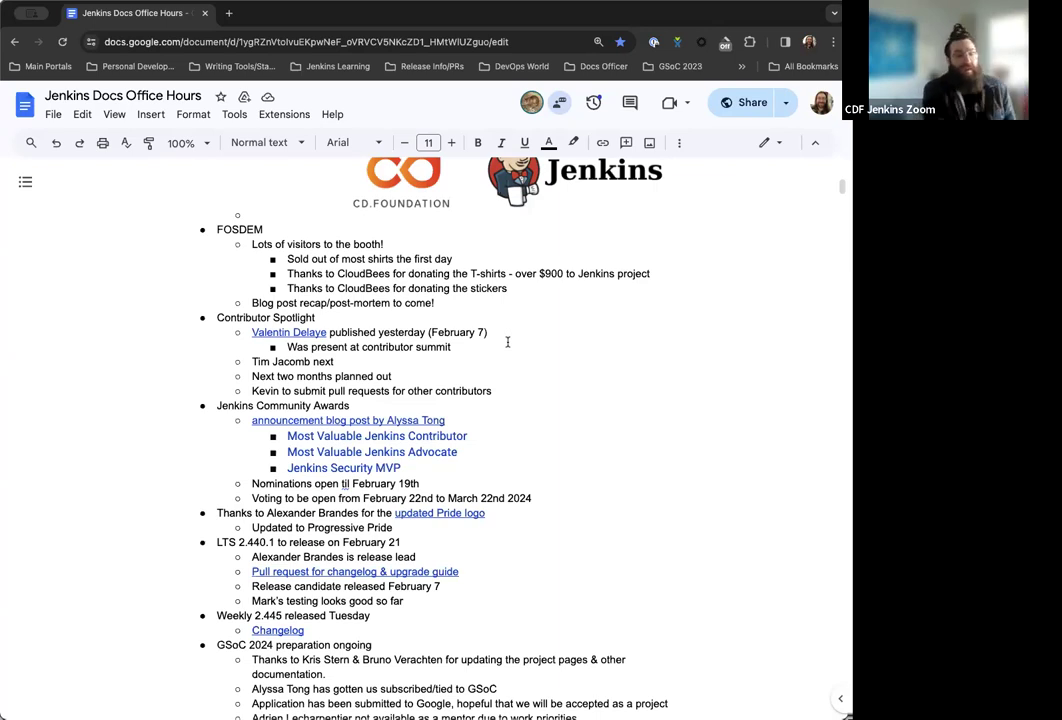
scroll(507, 342, "down", 3)
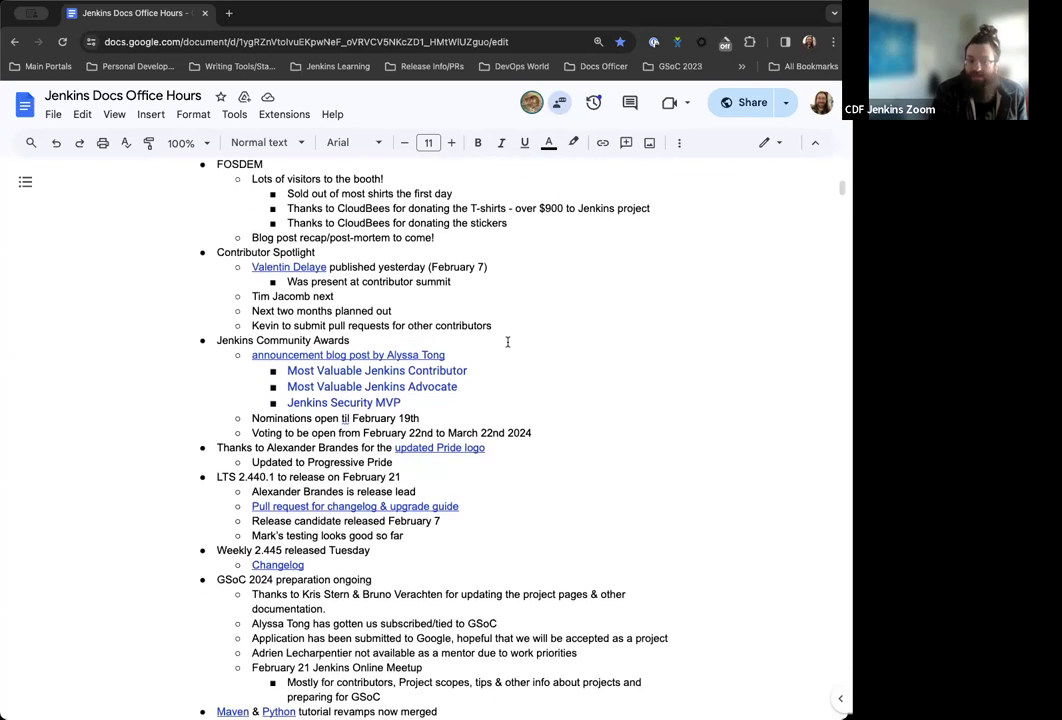
scroll(507, 342, "down", 1)
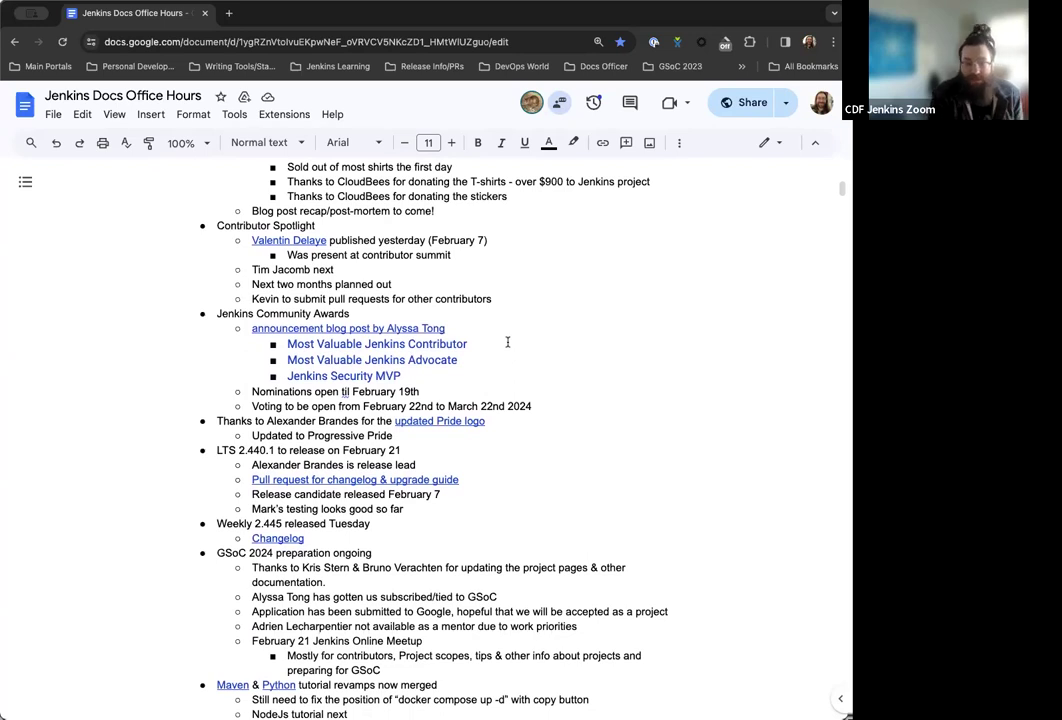
scroll(480, 340, "up", 1)
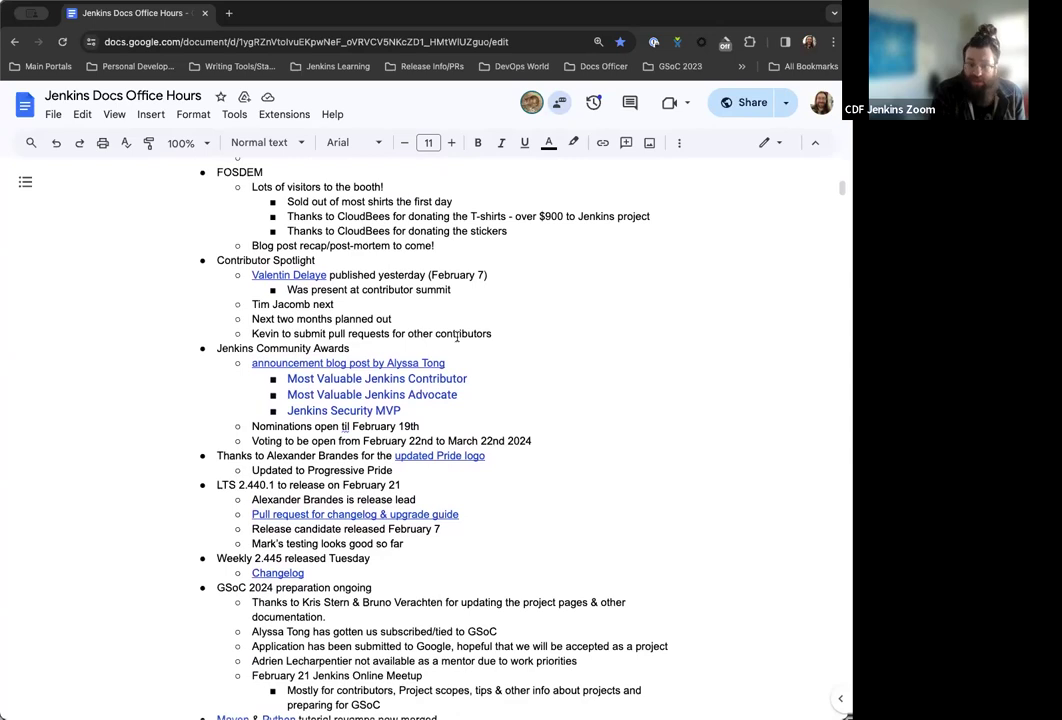
scroll(456, 337, "down", 1)
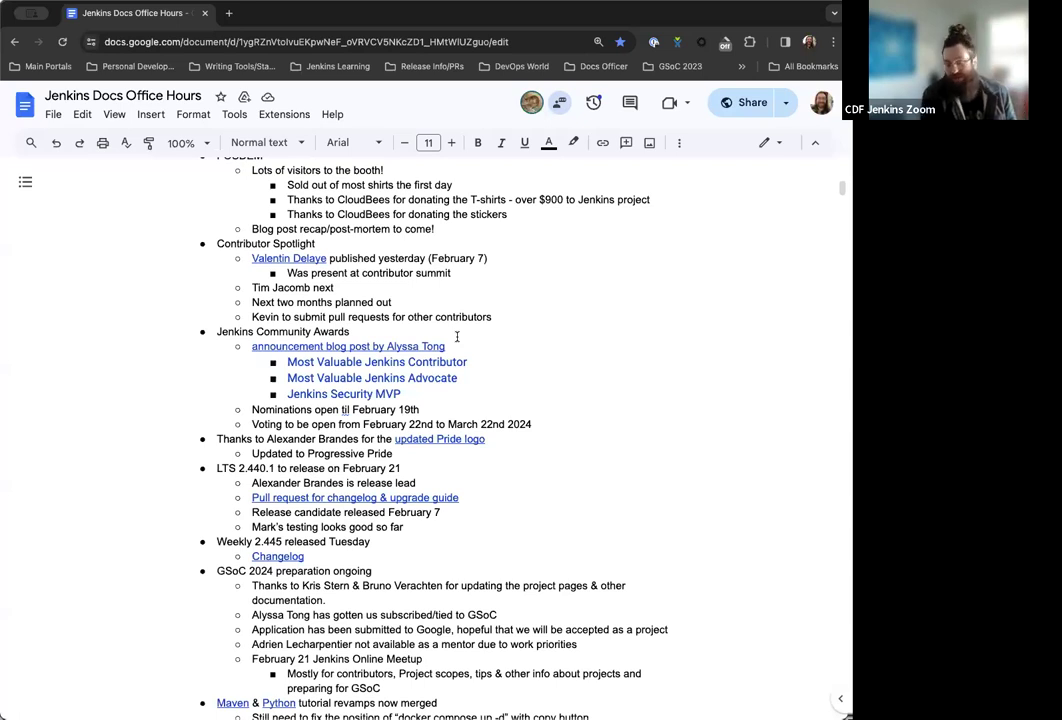
scroll(457, 337, "down", 1)
scroll(460, 315, "down", 2)
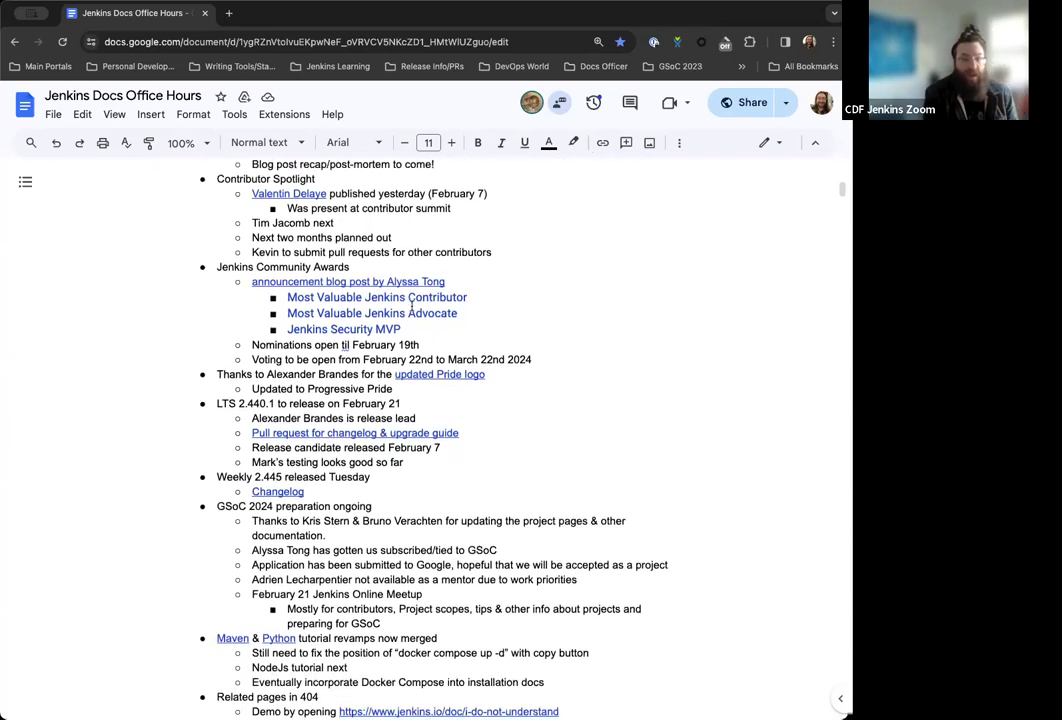
scroll(330, 327, "down", 1)
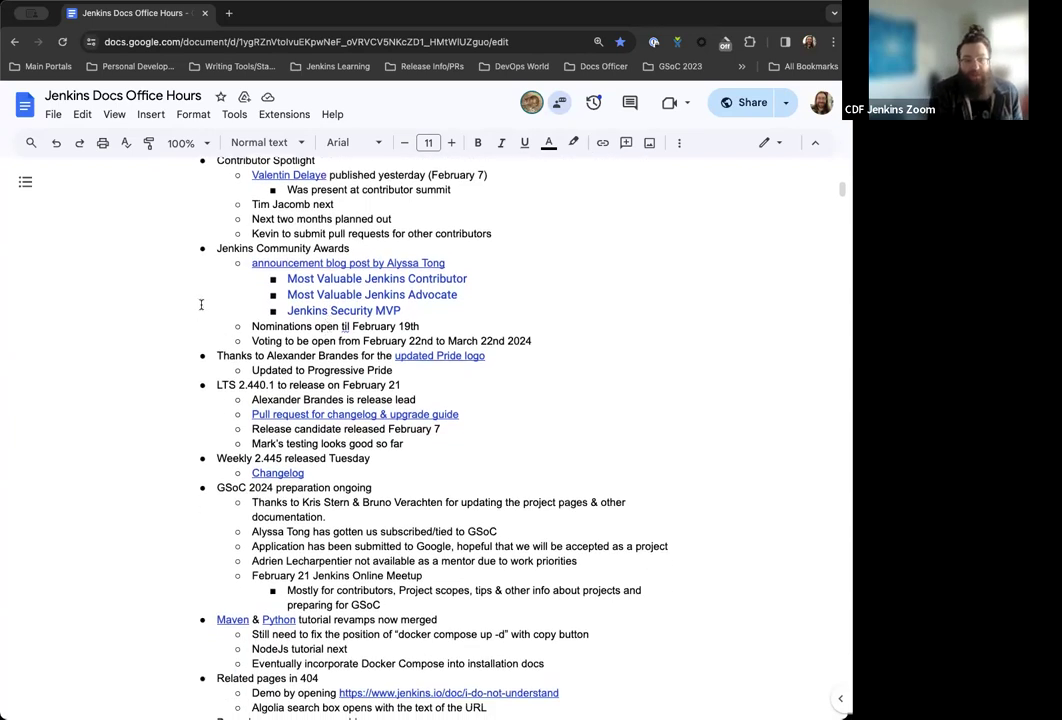
Open the 2024 Contributor Awards nominations blog post in a new tab and read its three awards
left_click(349, 263)
left_click(341, 286)
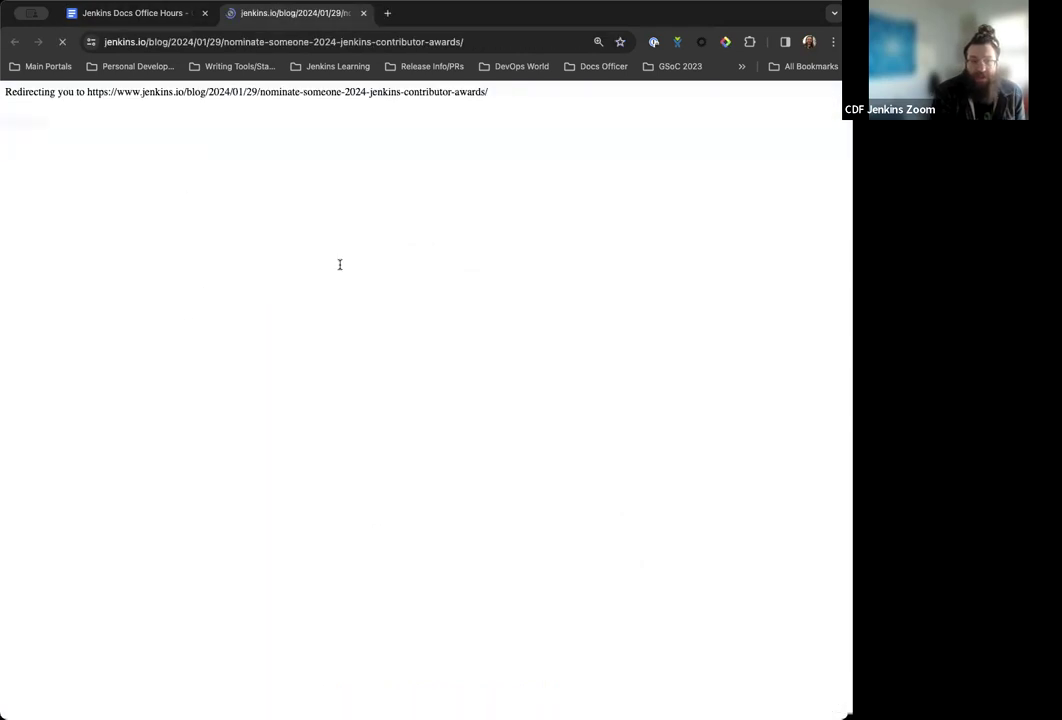
scroll(341, 258, "down", 5)
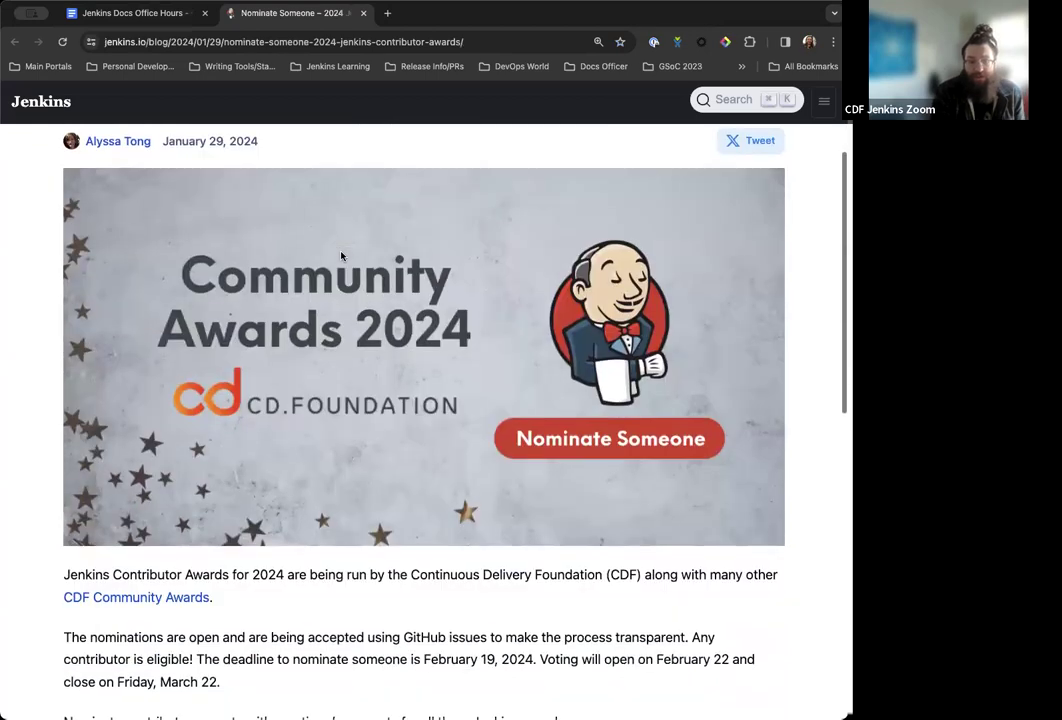
scroll(352, 293, "down", 4)
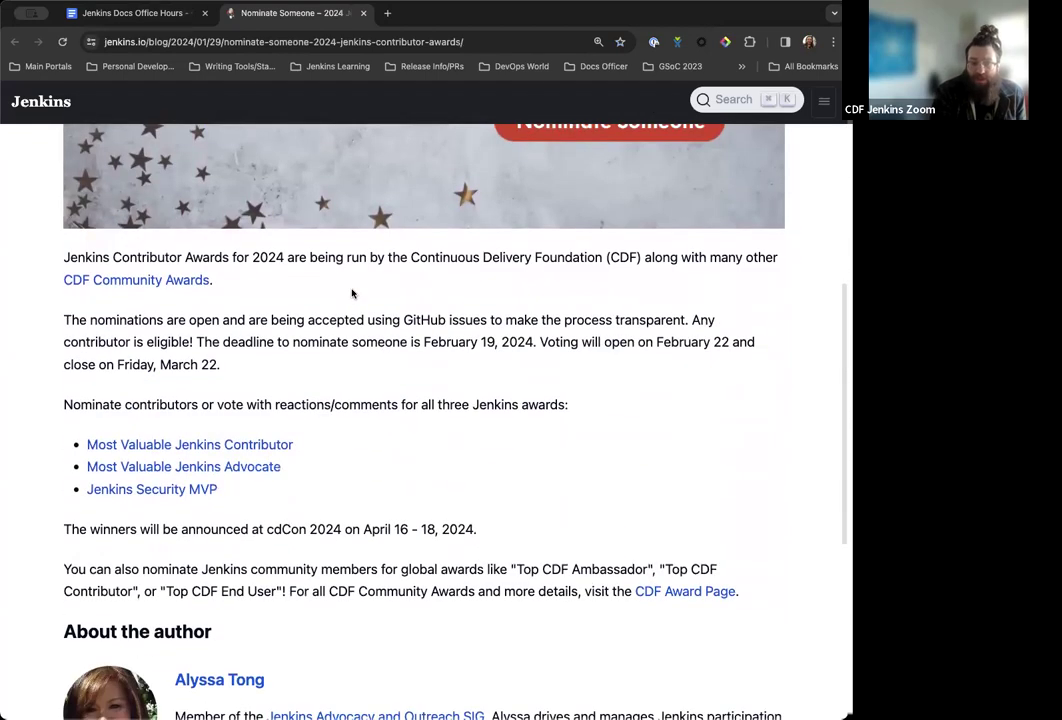
scroll(304, 351, "up", 3)
scroll(237, 427, "down", 1)
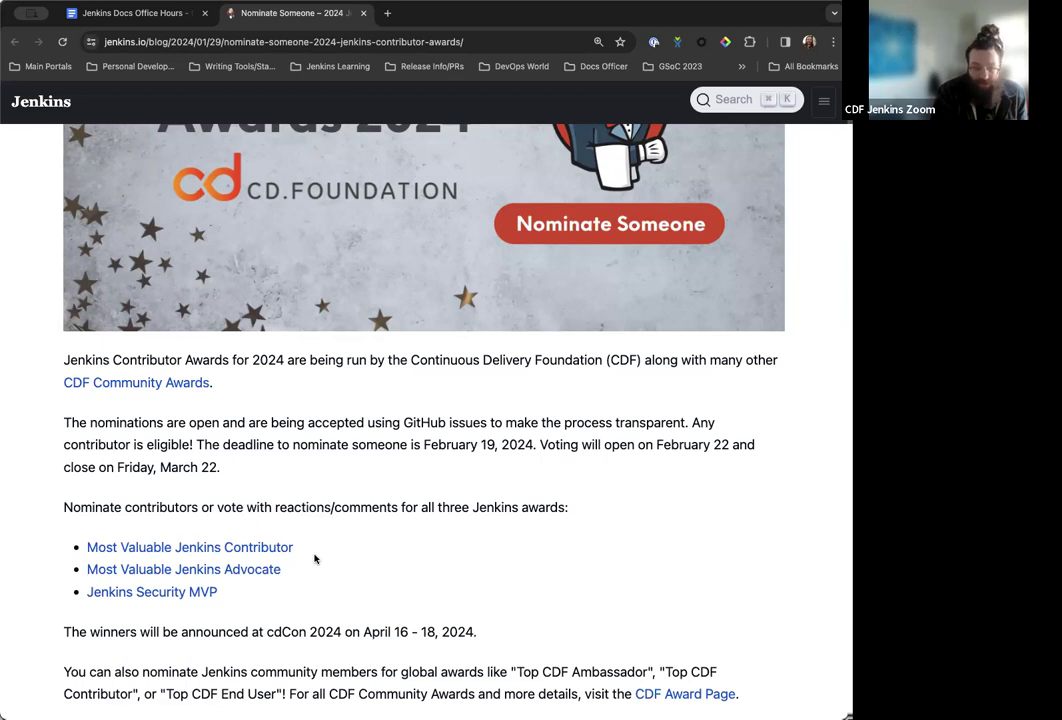
scroll(315, 560, "down", 1)
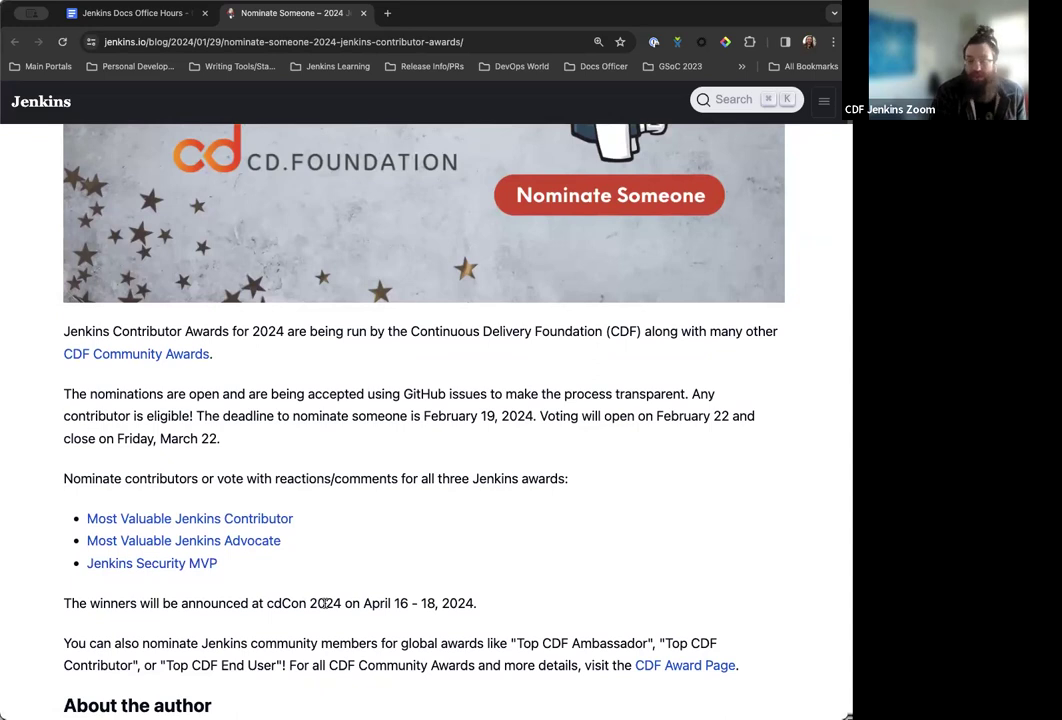
left_click(195, 522)
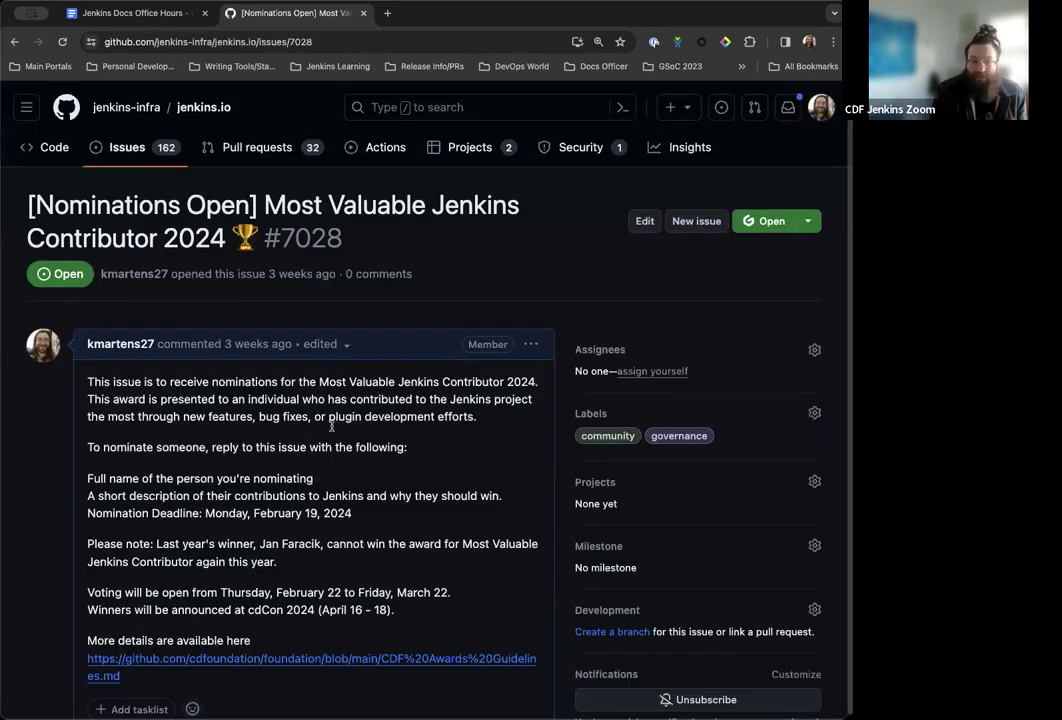
scroll(331, 427, "down", 2)
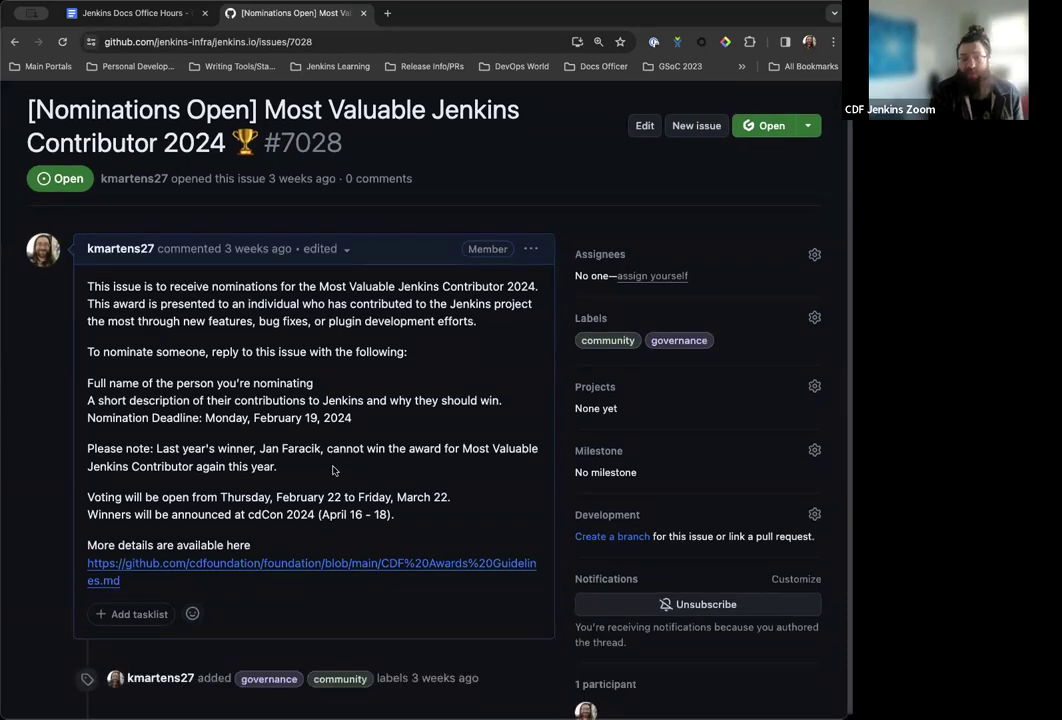
scroll(280, 474, "down", 1)
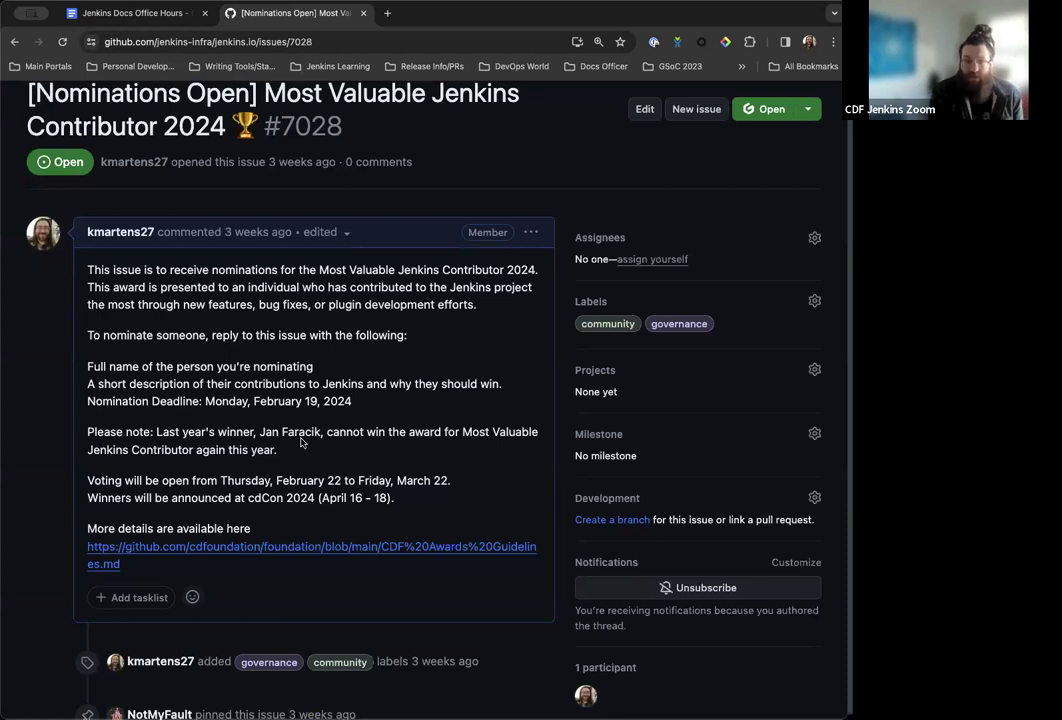
scroll(301, 442, "down", 1)
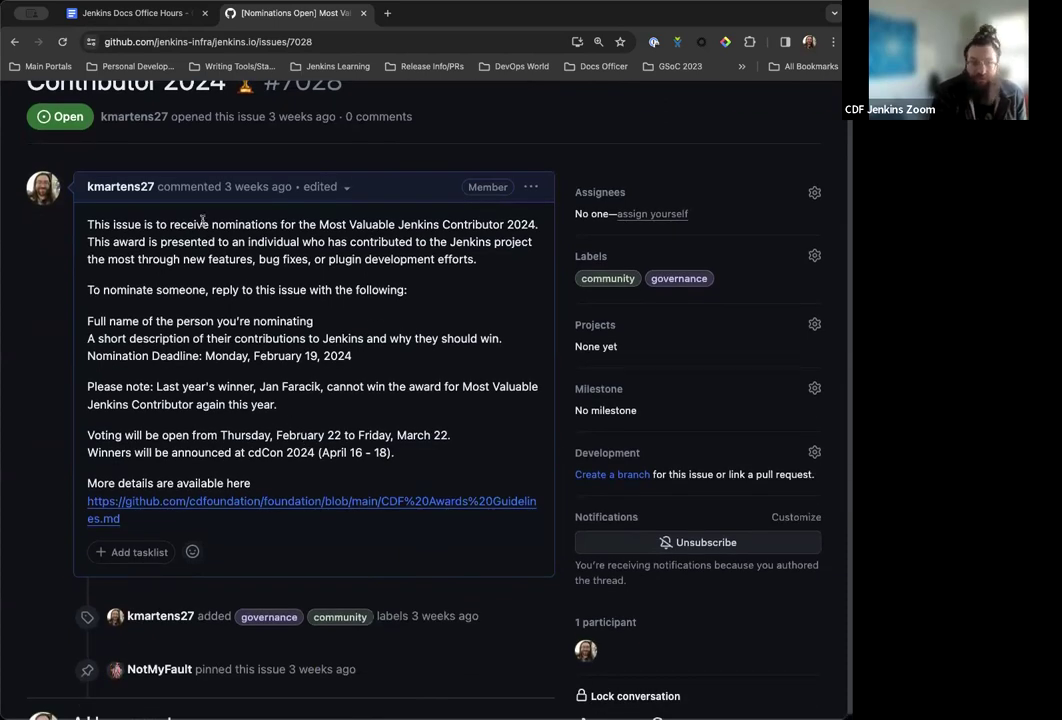
left_click(14, 41)
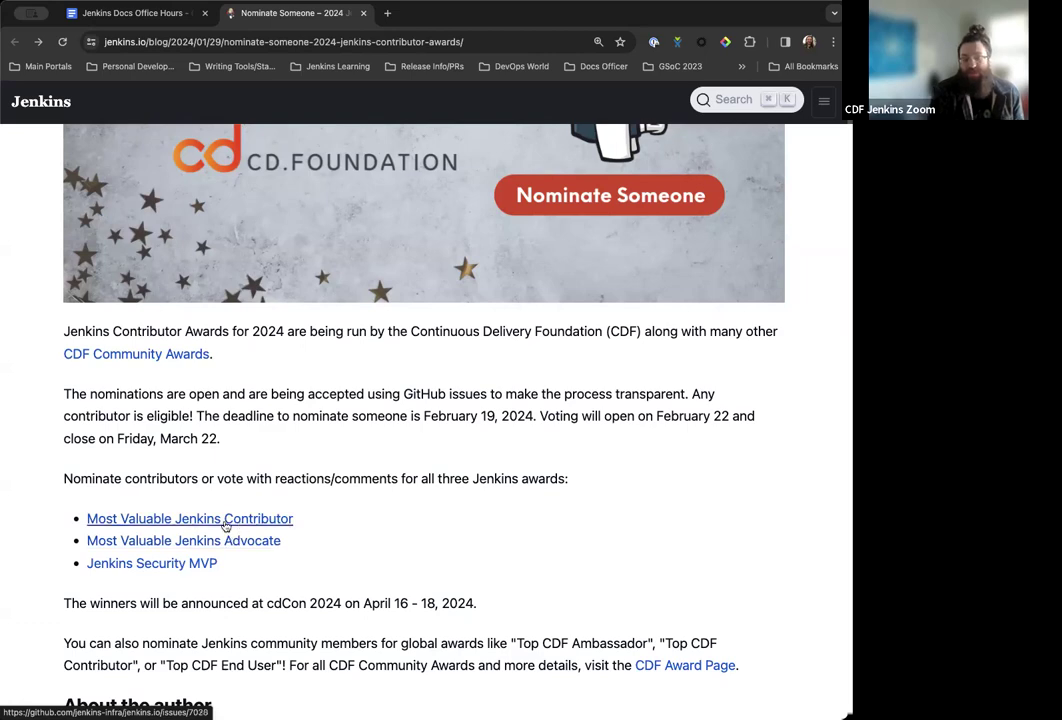
scroll(230, 520, "up", 1)
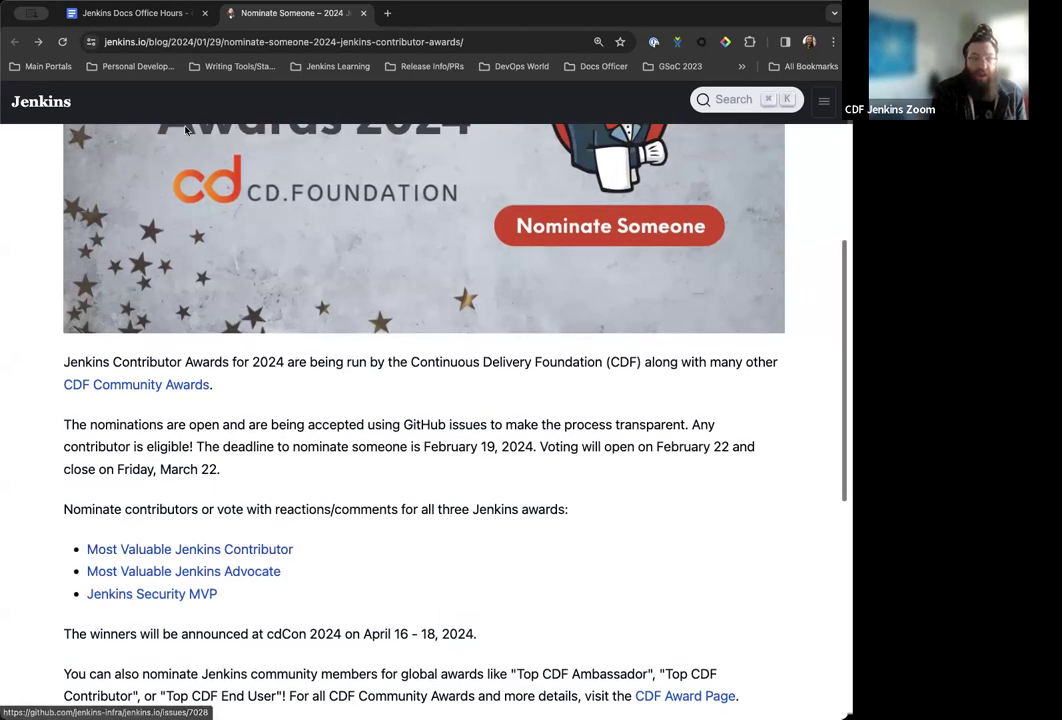
left_click(105, 549)
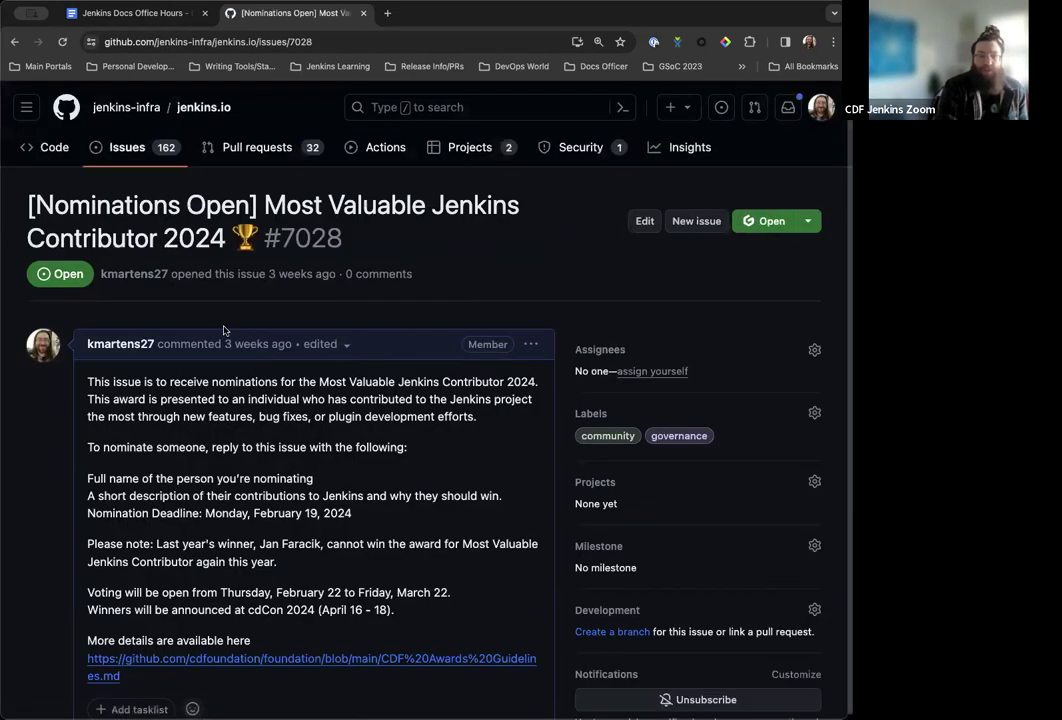
scroll(224, 331, "down", 5)
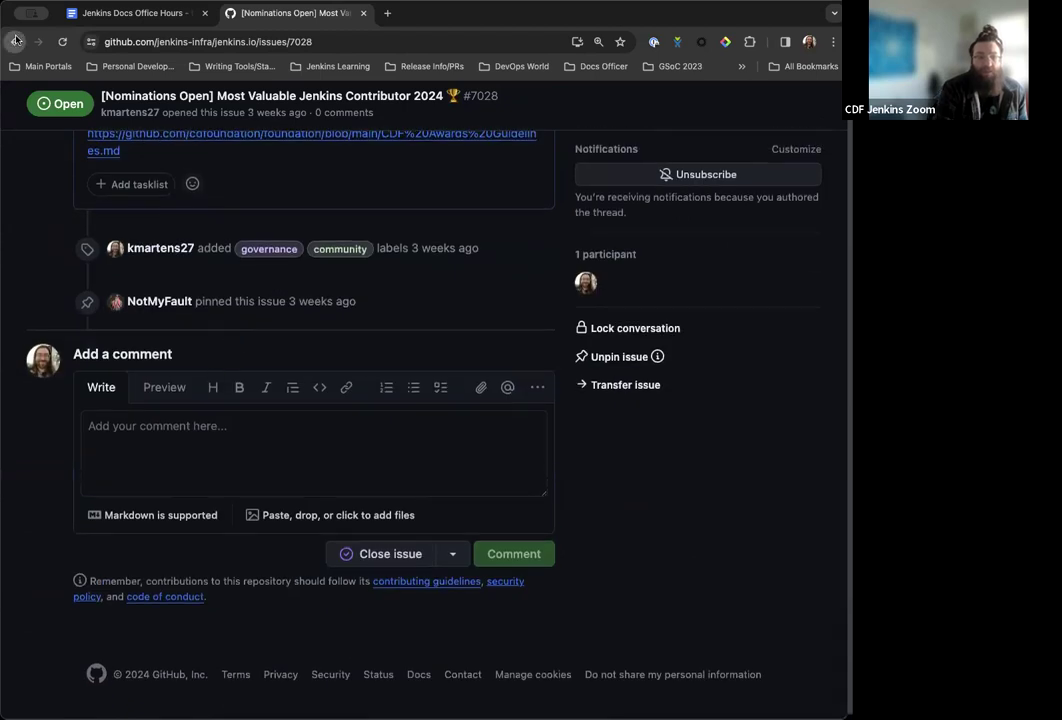
key("super+bracketleft")
left_click(154, 571)
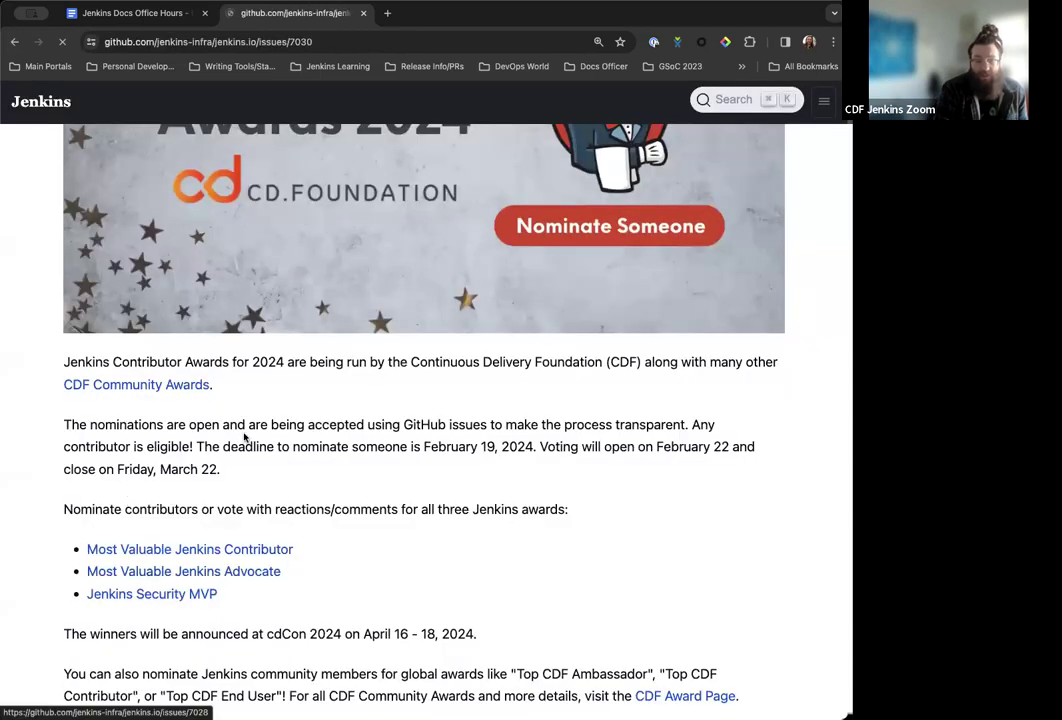
scroll(243, 437, "down", 10)
scroll(243, 434, "up", 3)
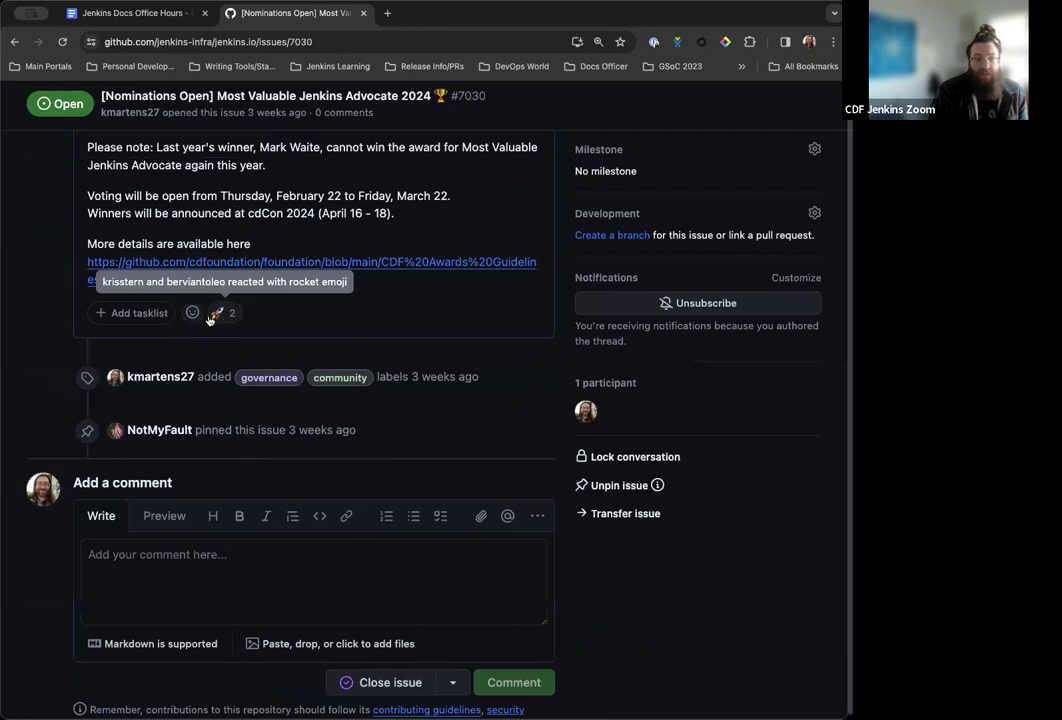
left_click(14, 41)
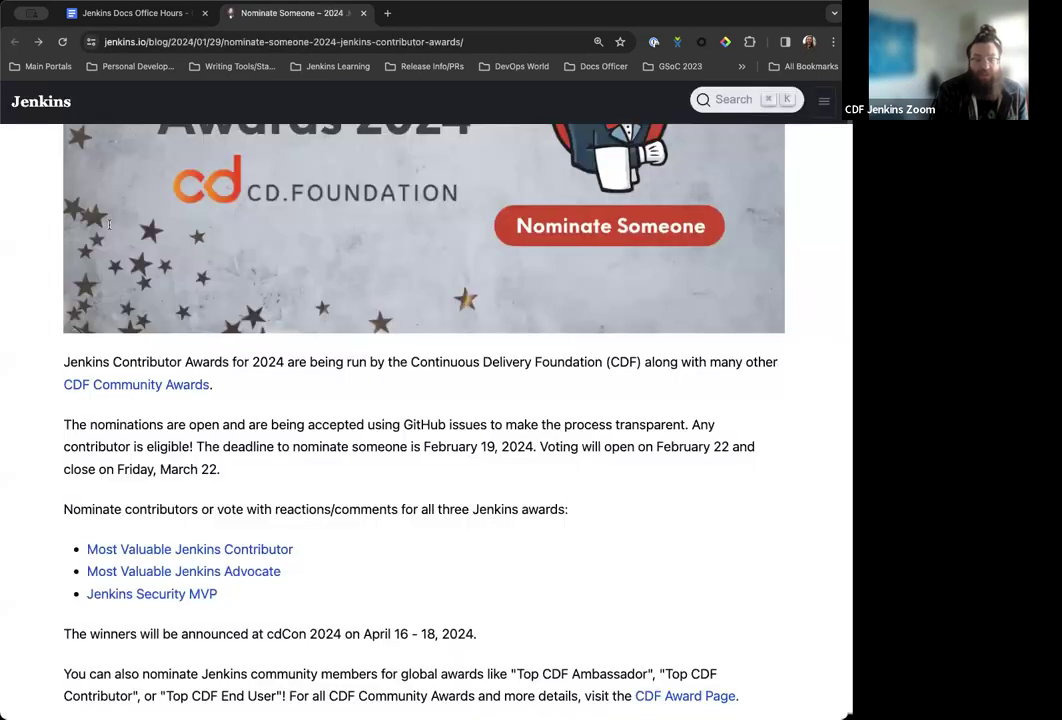
scroll(197, 509, "down", 1)
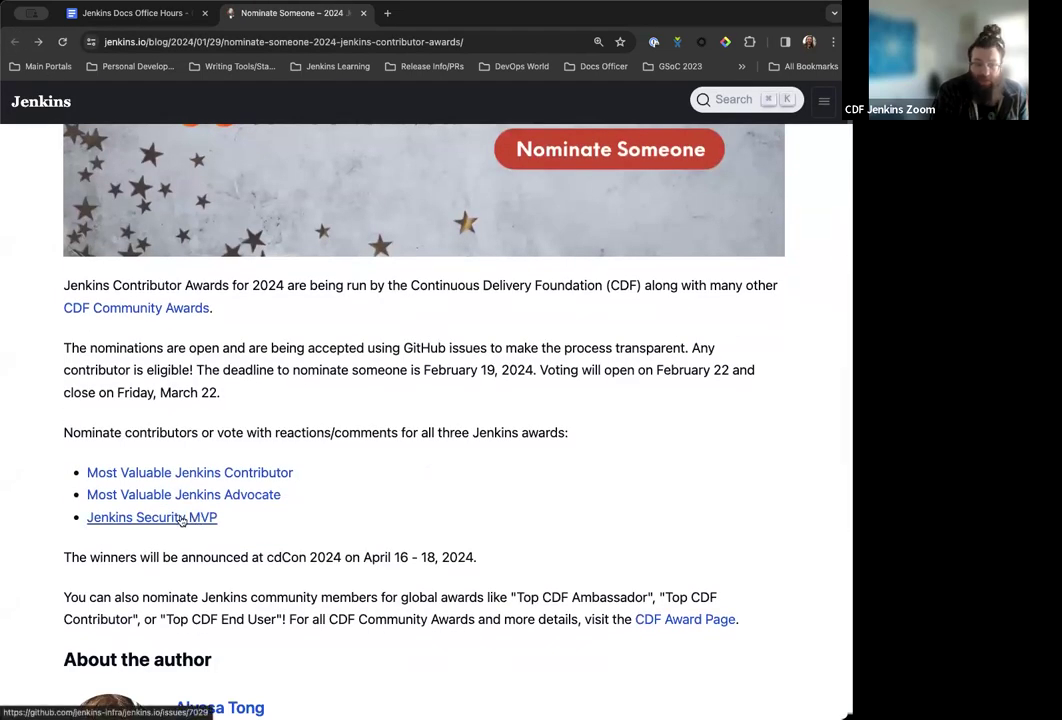
left_click(182, 518)
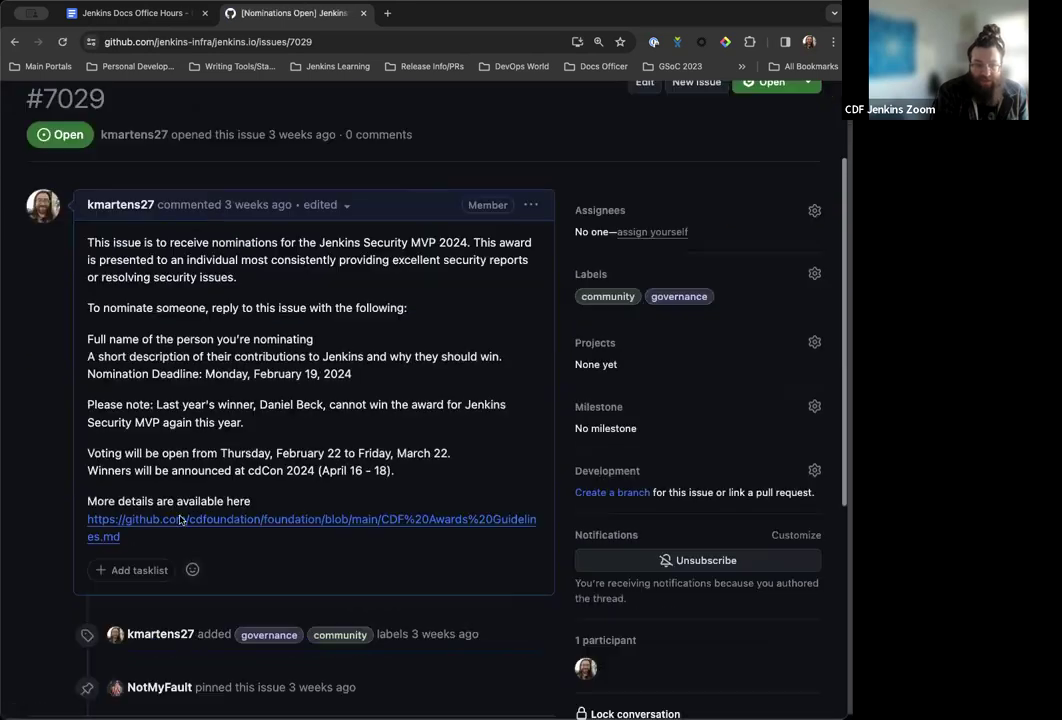
scroll(150, 420, "down", 4)
left_click(15, 42)
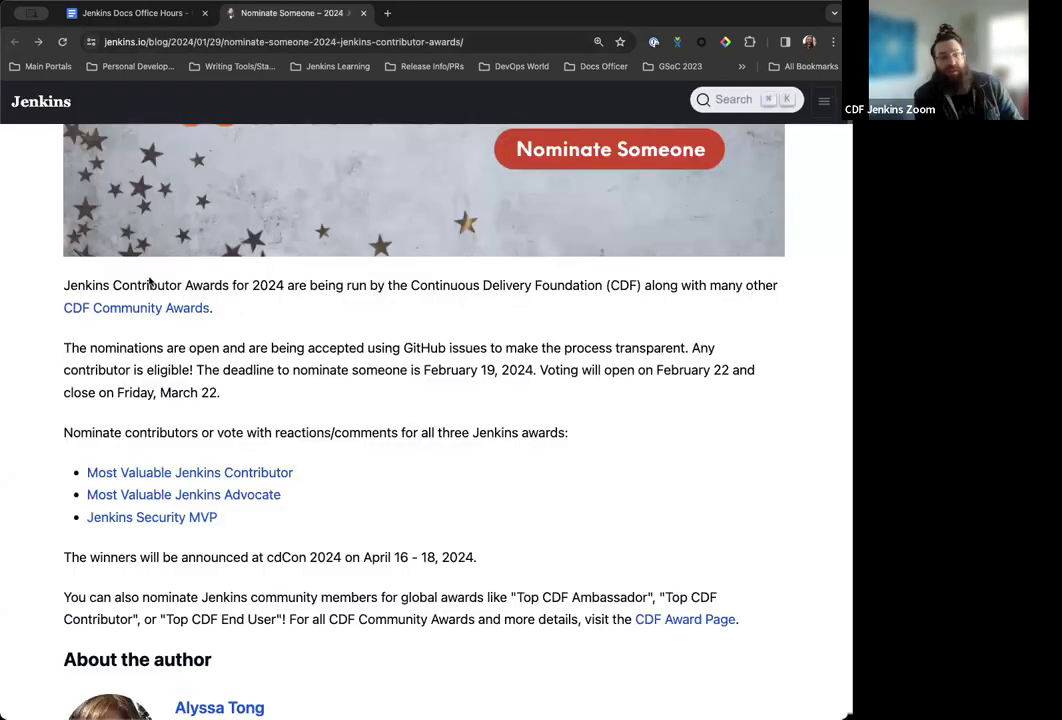
Look over the CDF Community Awards 2024 categories, then return to the Office Hours notes
left_click(158, 311)
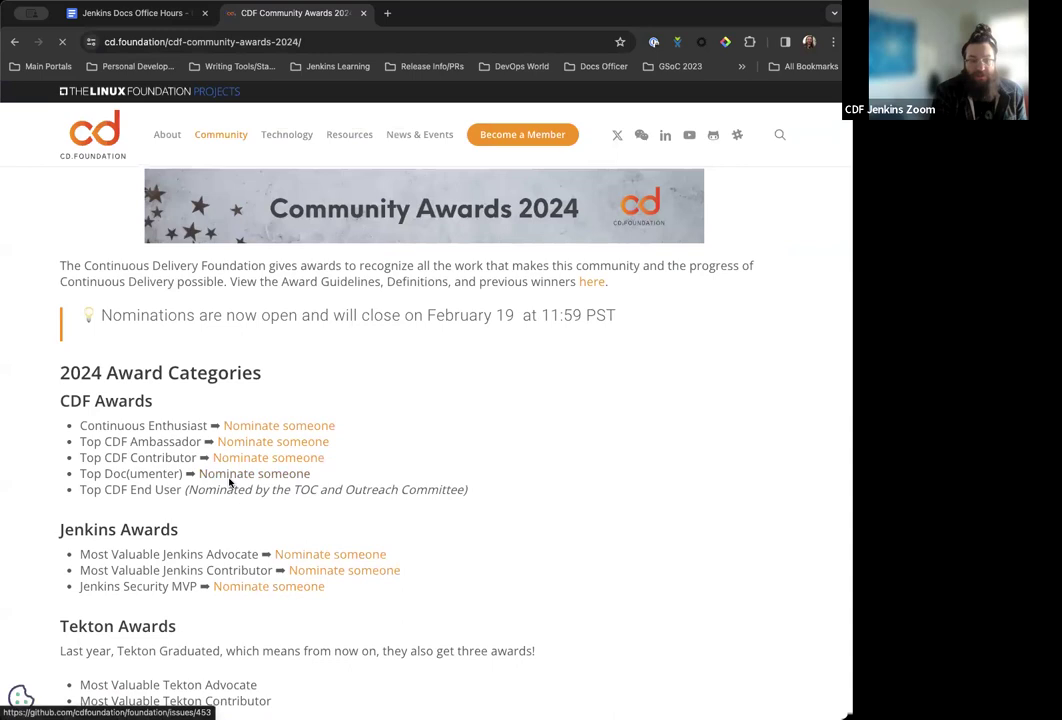
scroll(228, 470, "down", 3)
scroll(208, 397, "down", 2)
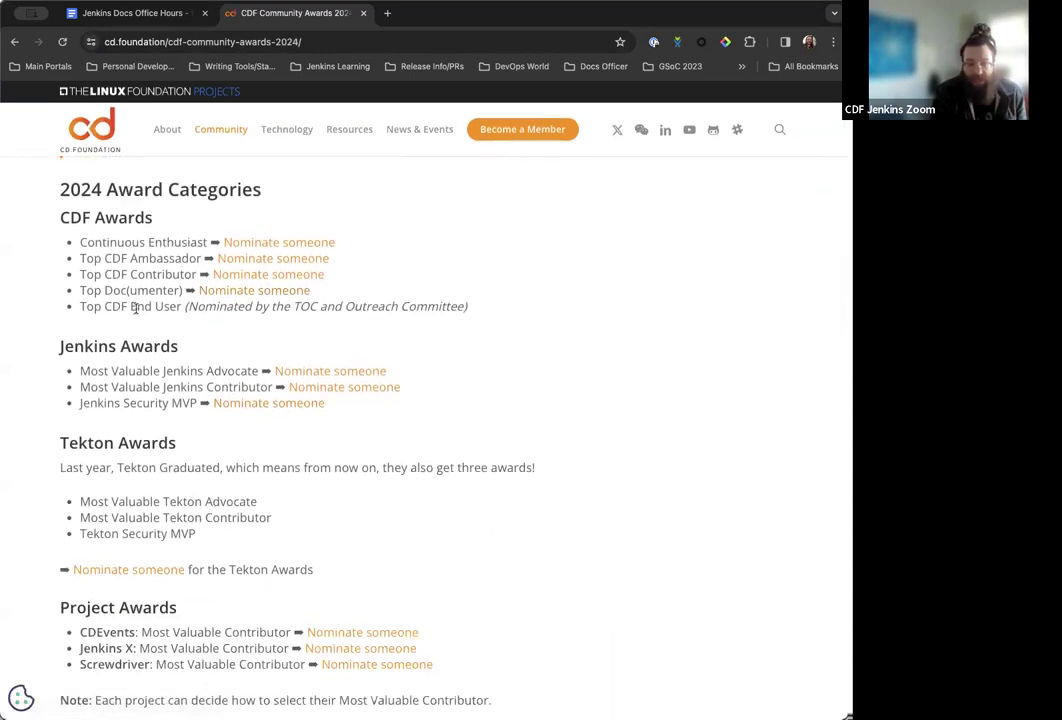
scroll(130, 400, "down", 2)
scroll(161, 493, "up", 6)
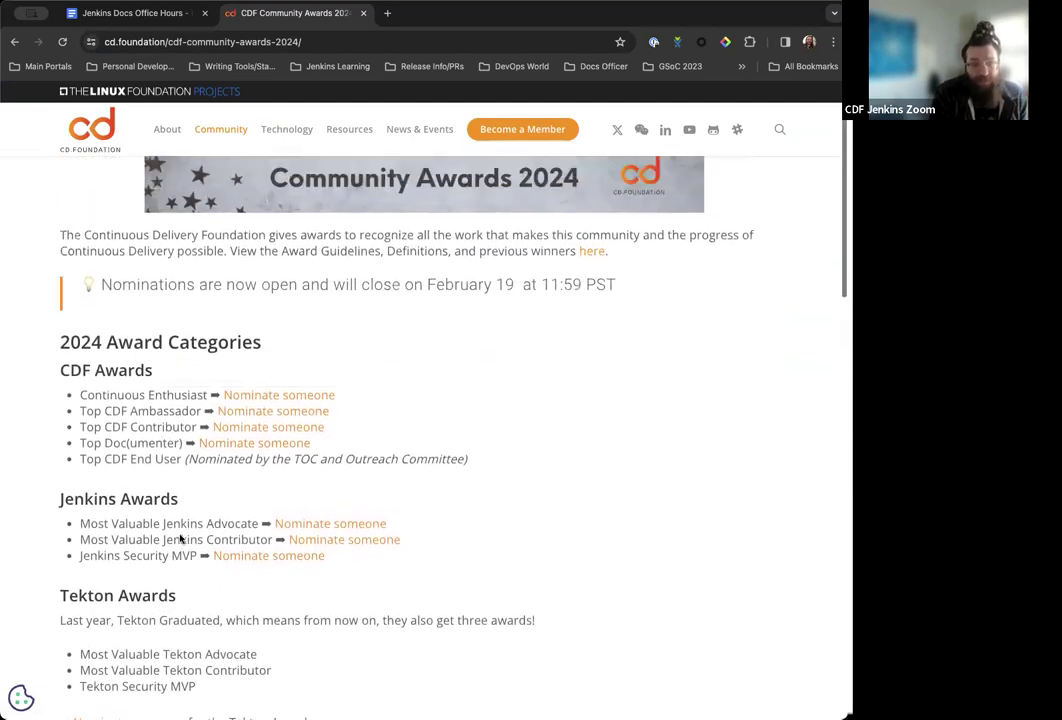
left_click(122, 13)
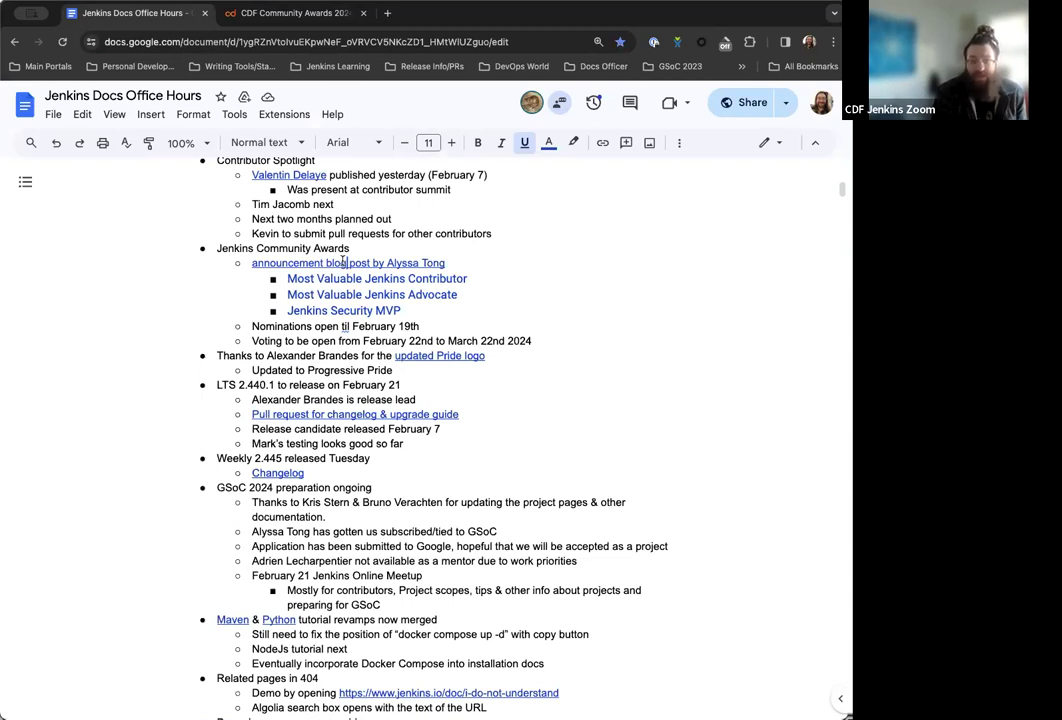
scroll(400, 290, "down", 3)
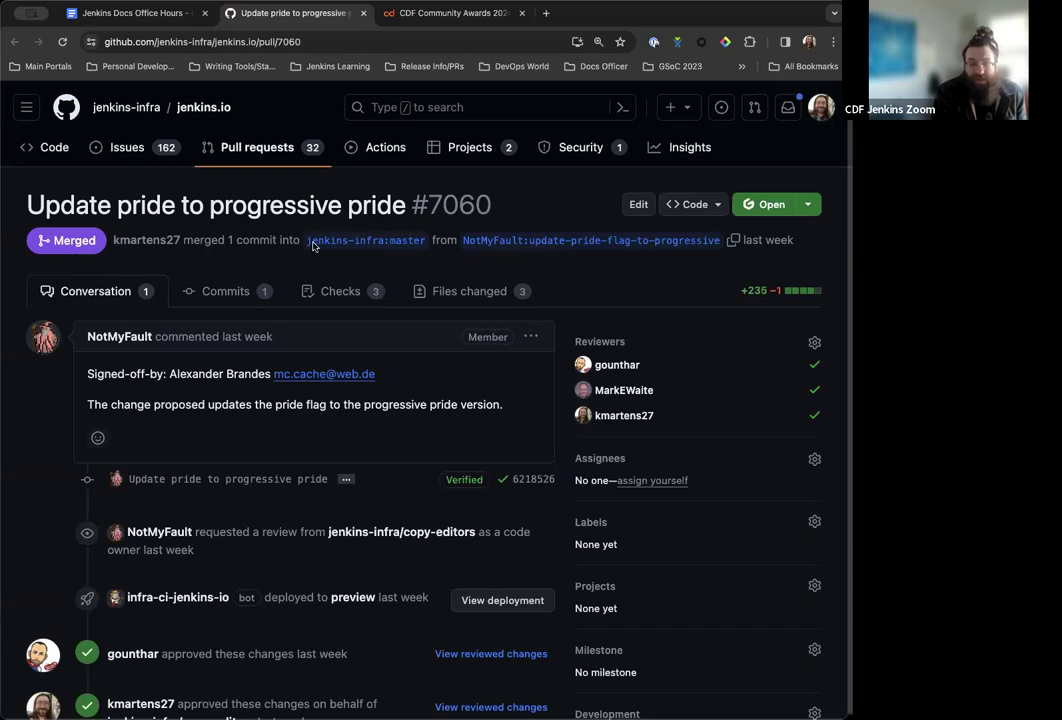
Review the changed pride logo images in PR #7060, then return to its conversation
scroll(364, 289, "down", 2)
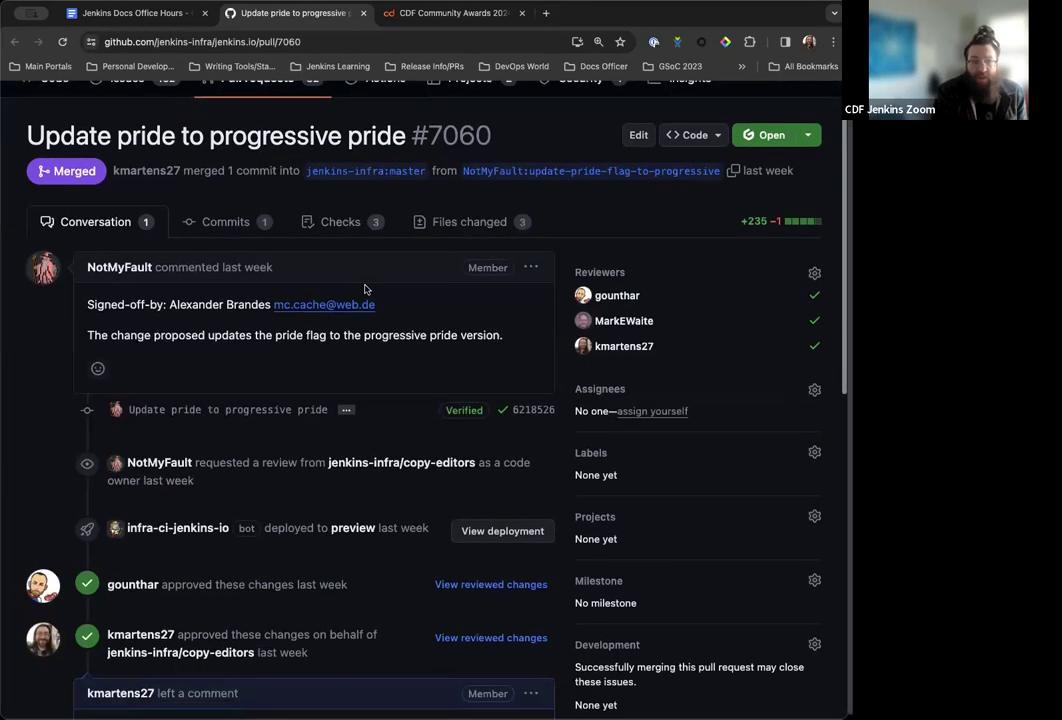
left_click(469, 221)
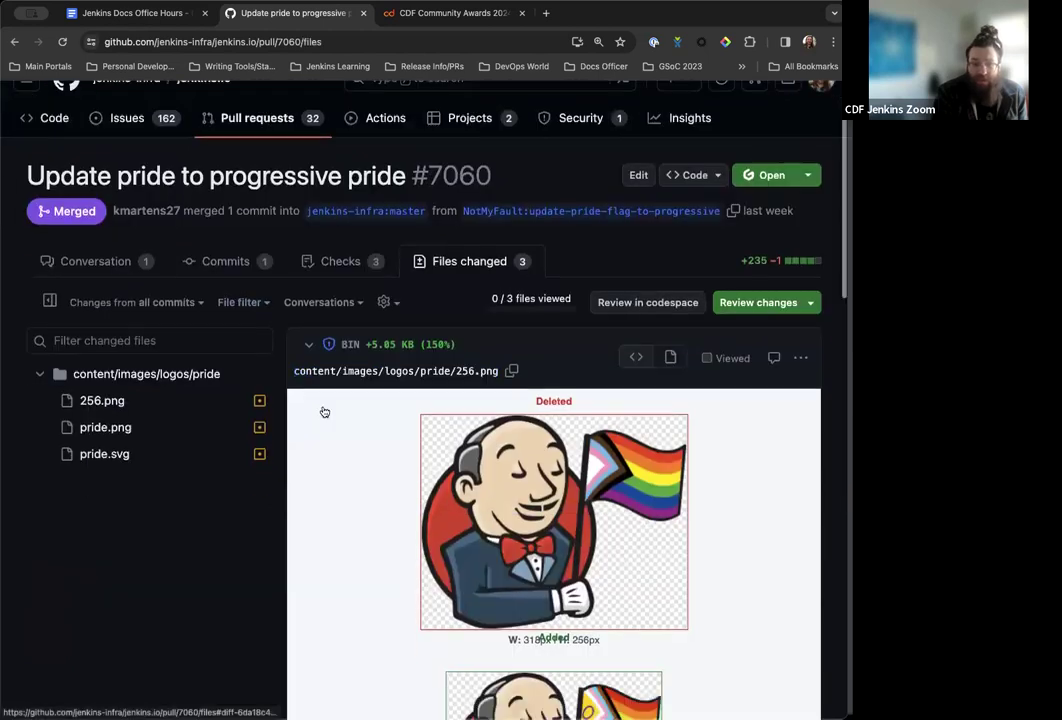
scroll(322, 412, "down", 5)
scroll(324, 412, "up", 2)
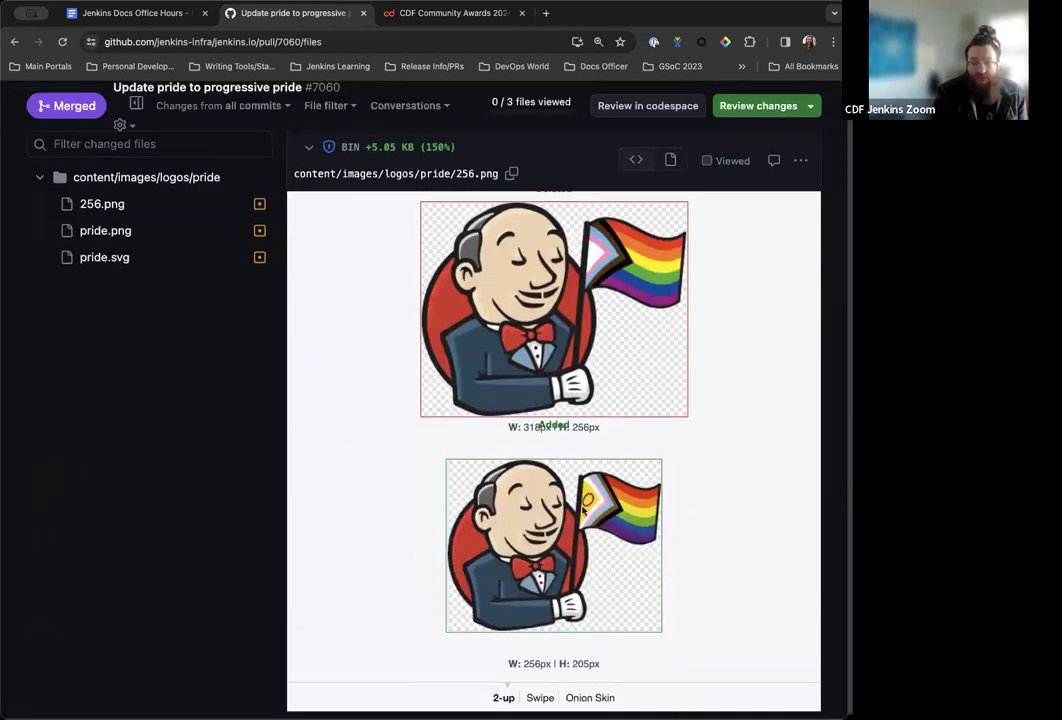
scroll(384, 493, "up", 2)
scroll(384, 492, "down", 1)
scroll(185, 353, "up", 3)
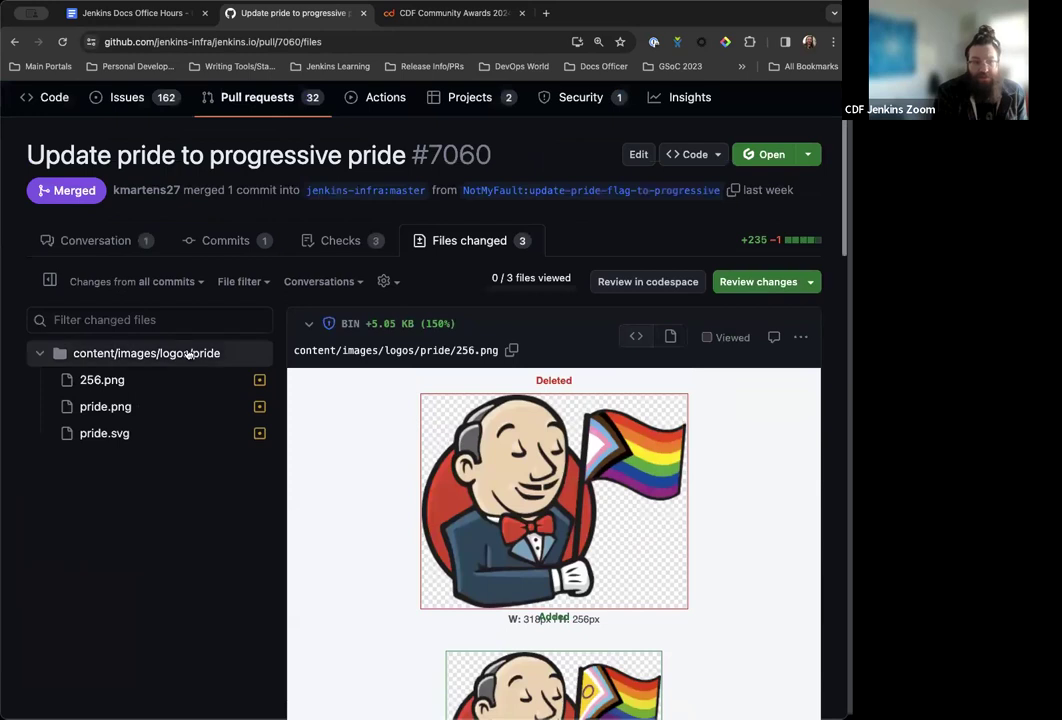
left_click(88, 240)
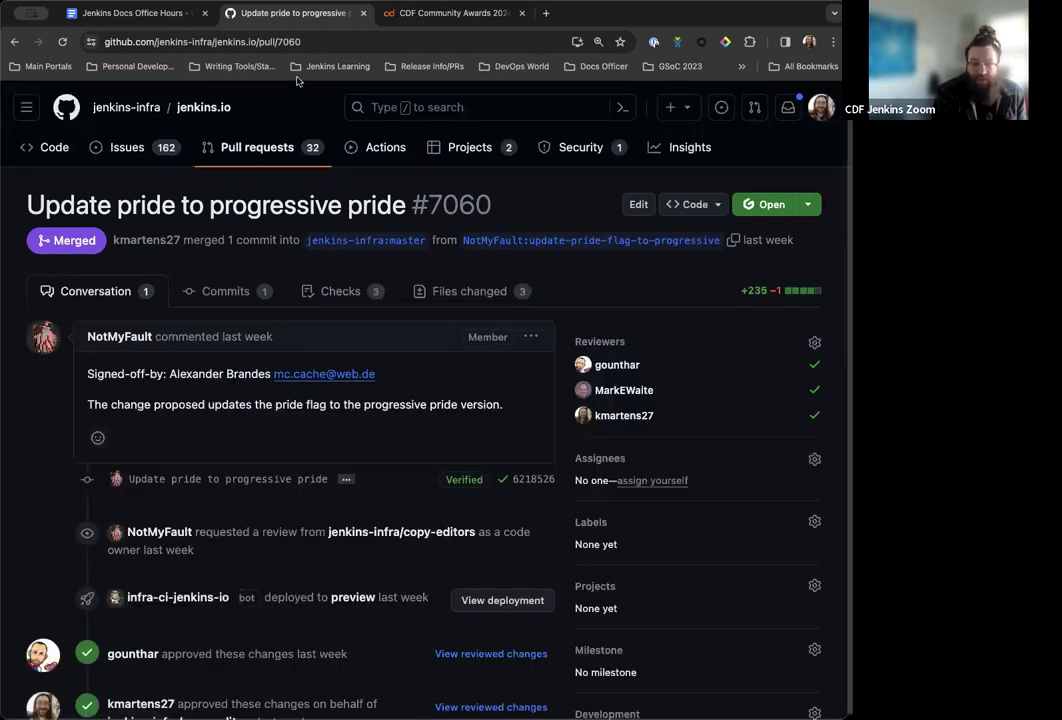
Scroll the office hours notes down to the LTS 2.440.1 release, due February 21
left_click(172, 14)
scroll(257, 280, "down", 3)
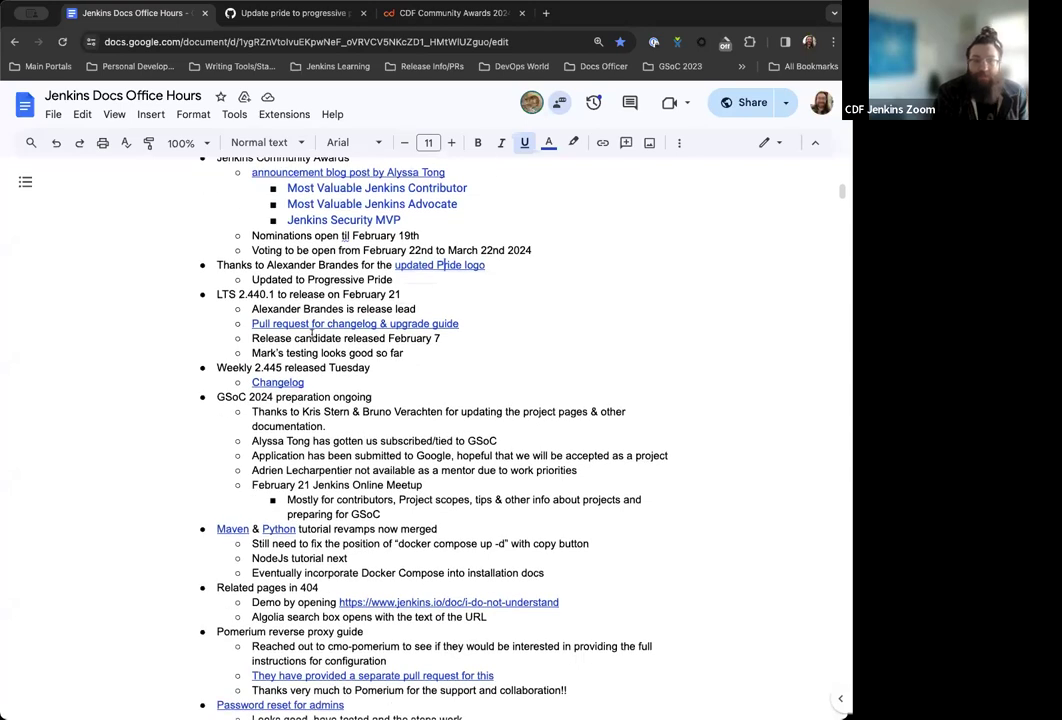
scroll(312, 336, "down", 2)
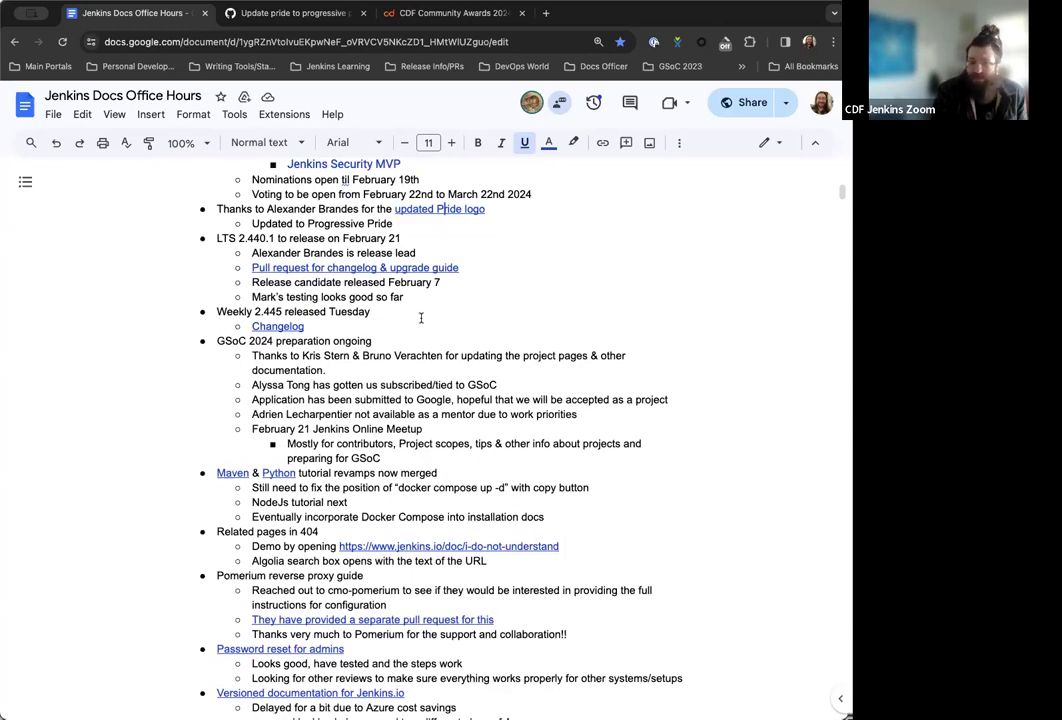
scroll(421, 318, "down", 1)
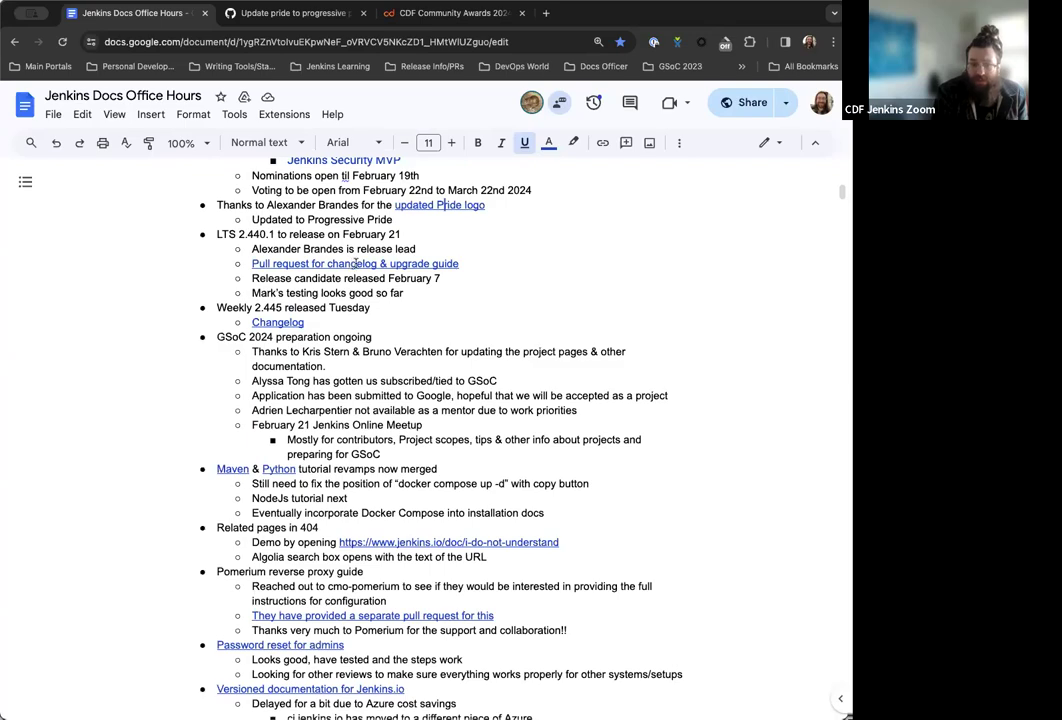
Open the linked changelog and upgrade guide pull request #7064 on GitHub
left_click(355, 263)
left_click(340, 283)
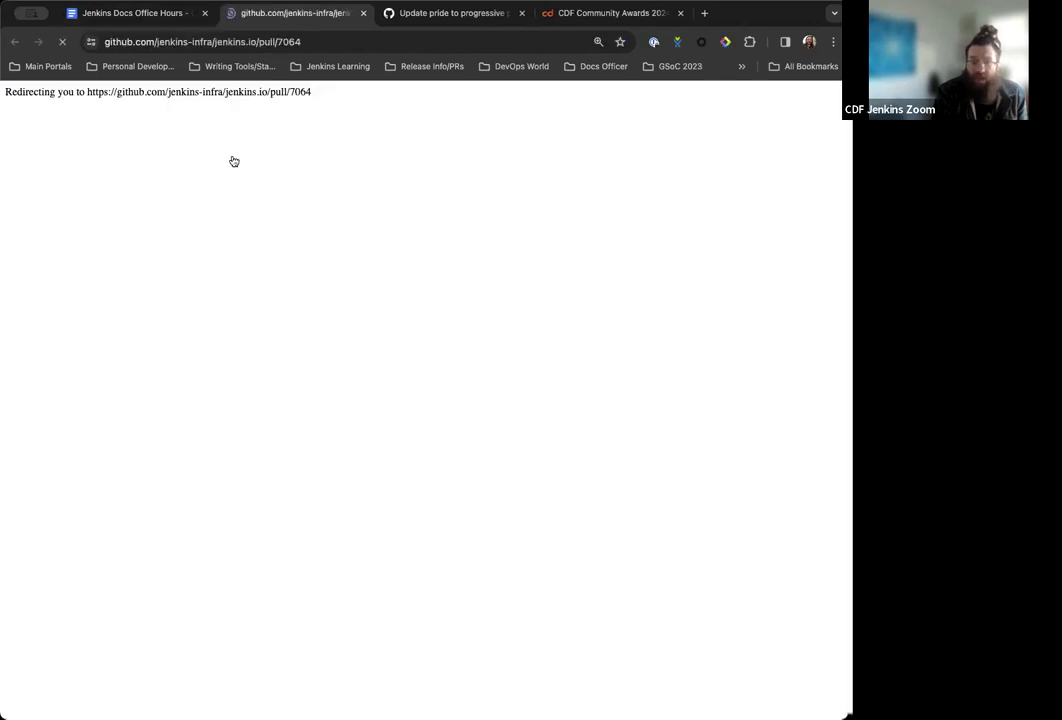
scroll(240, 340, "down", 10)
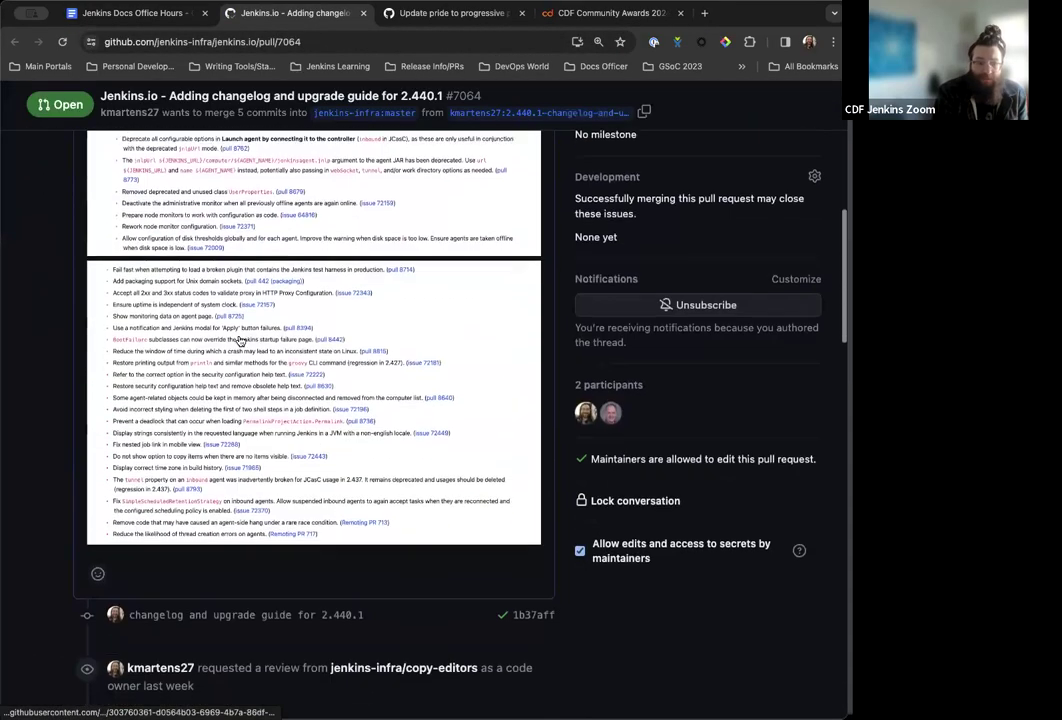
scroll(240, 340, "down", 6)
scroll(240, 340, "up", 15)
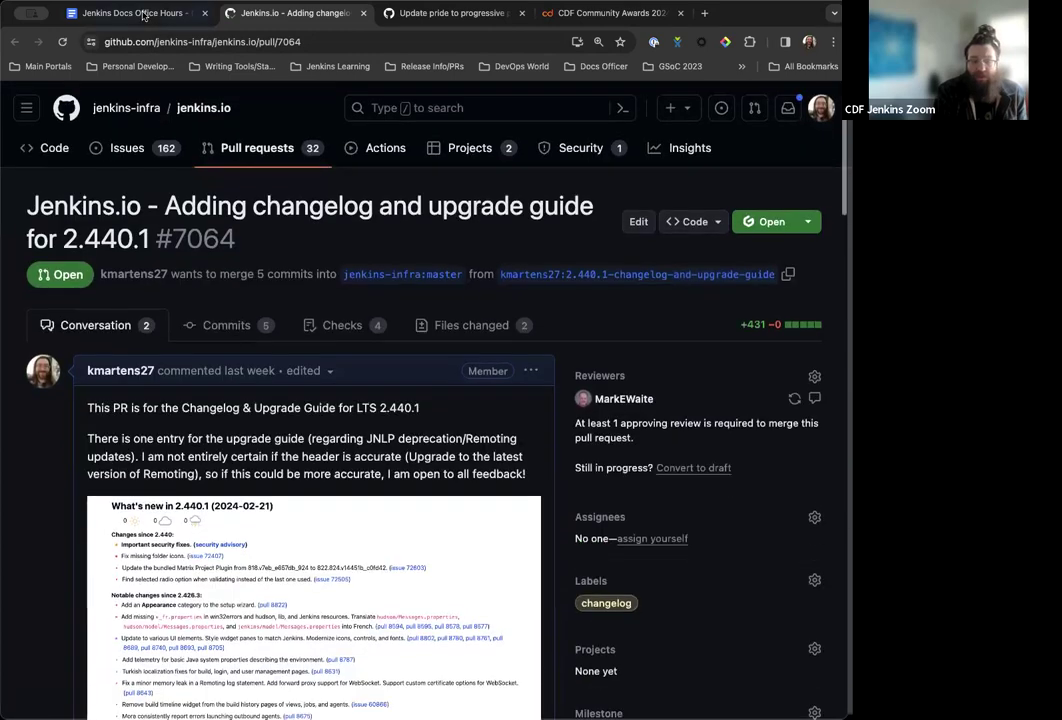
Review PR #7064's lts.yml changelog entry and new 2-440-1.adoc upgrade guide
left_click(143, 14)
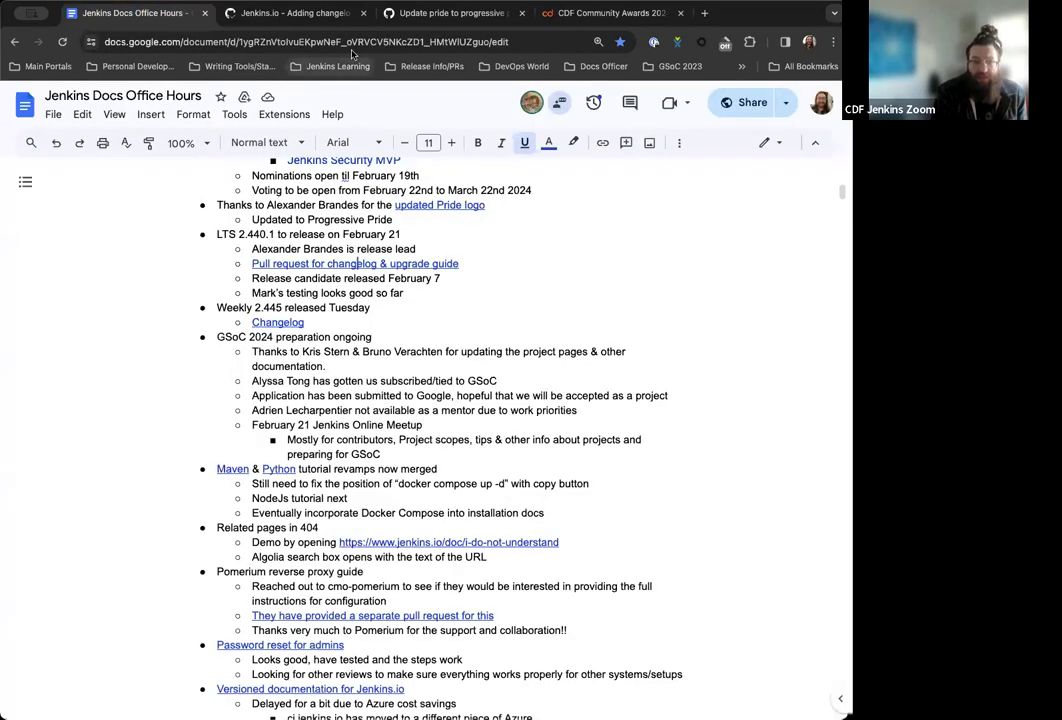
left_click(300, 14)
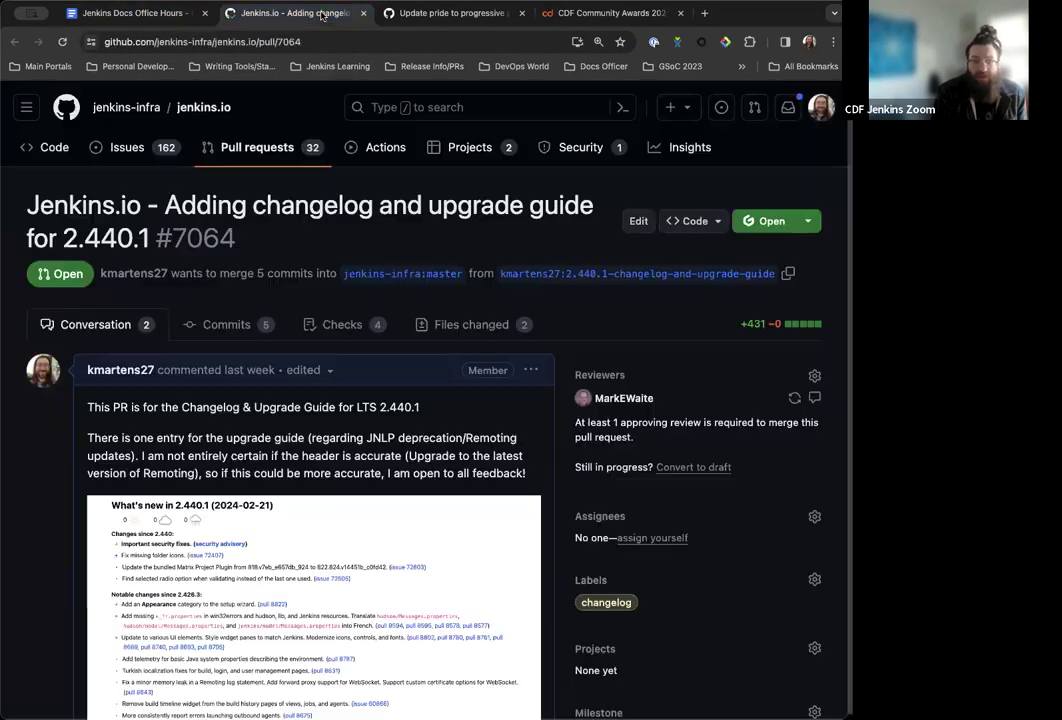
left_click(166, 17)
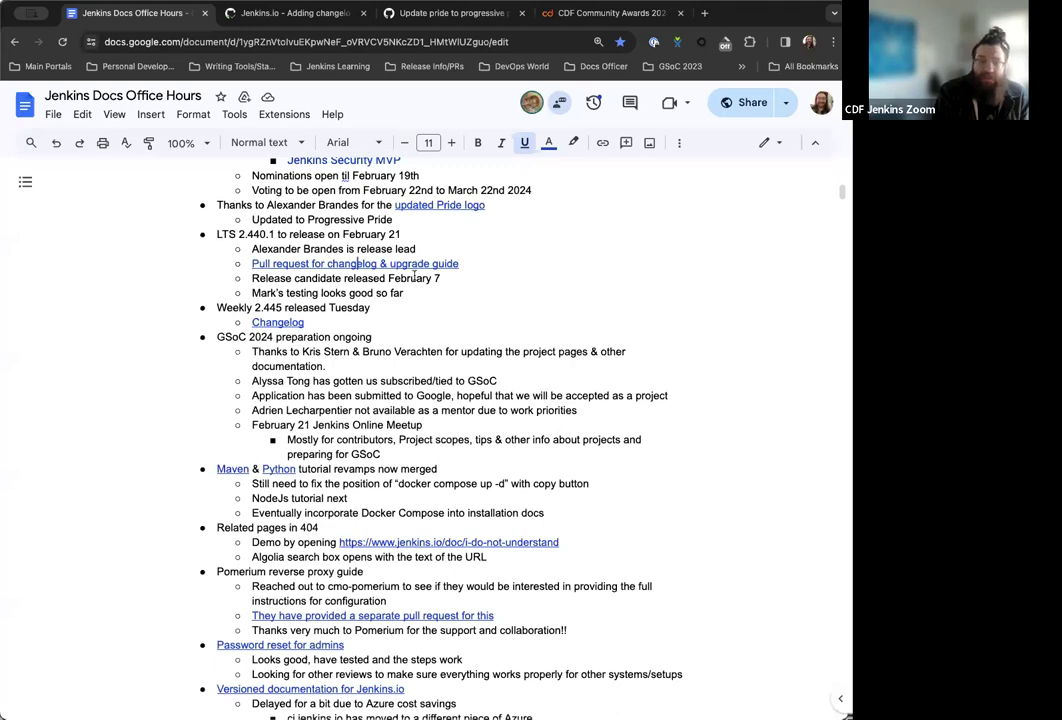
left_click(283, 12)
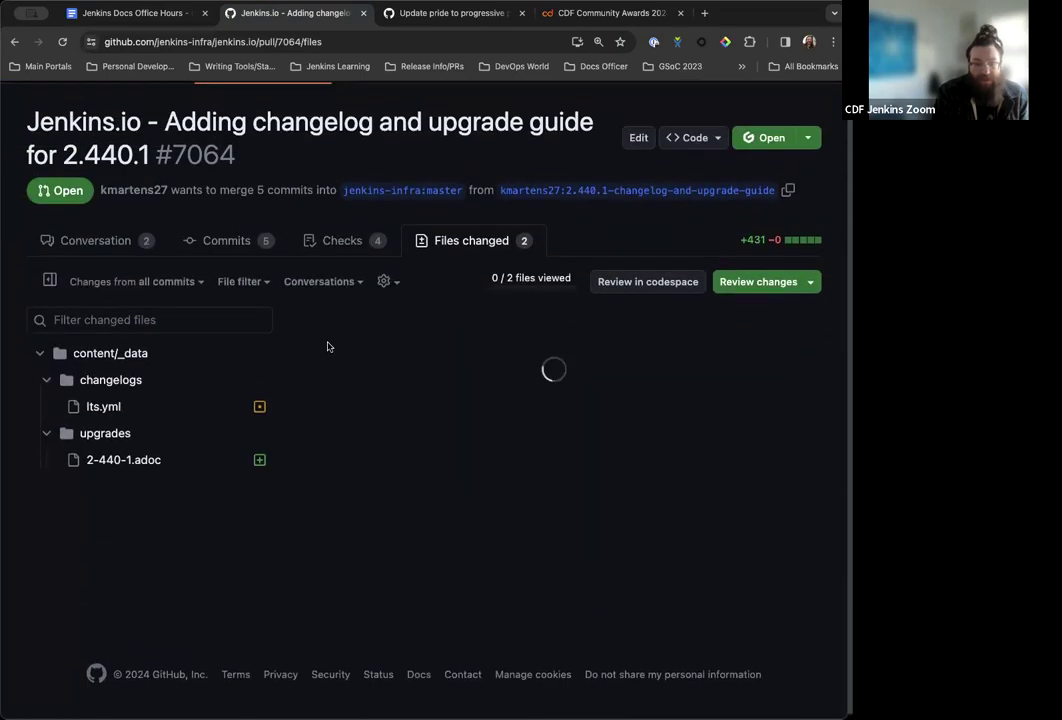
scroll(403, 568, "down", 20)
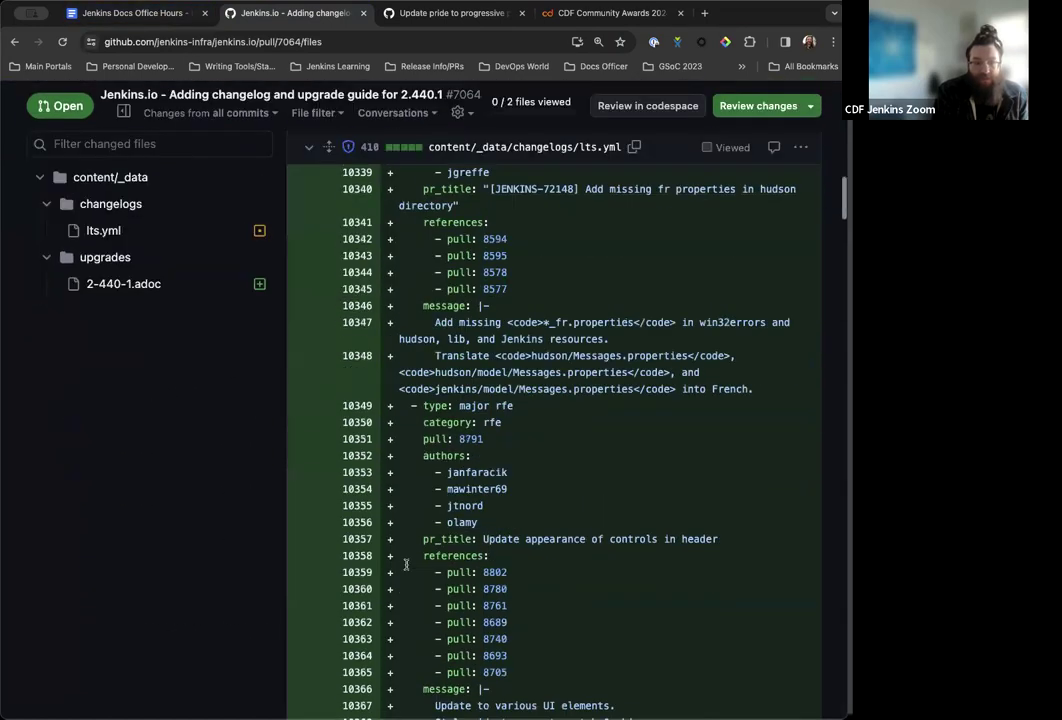
scroll(406, 568, "down", 15)
scroll(406, 566, "up", 5)
scroll(586, 566, "up", 3)
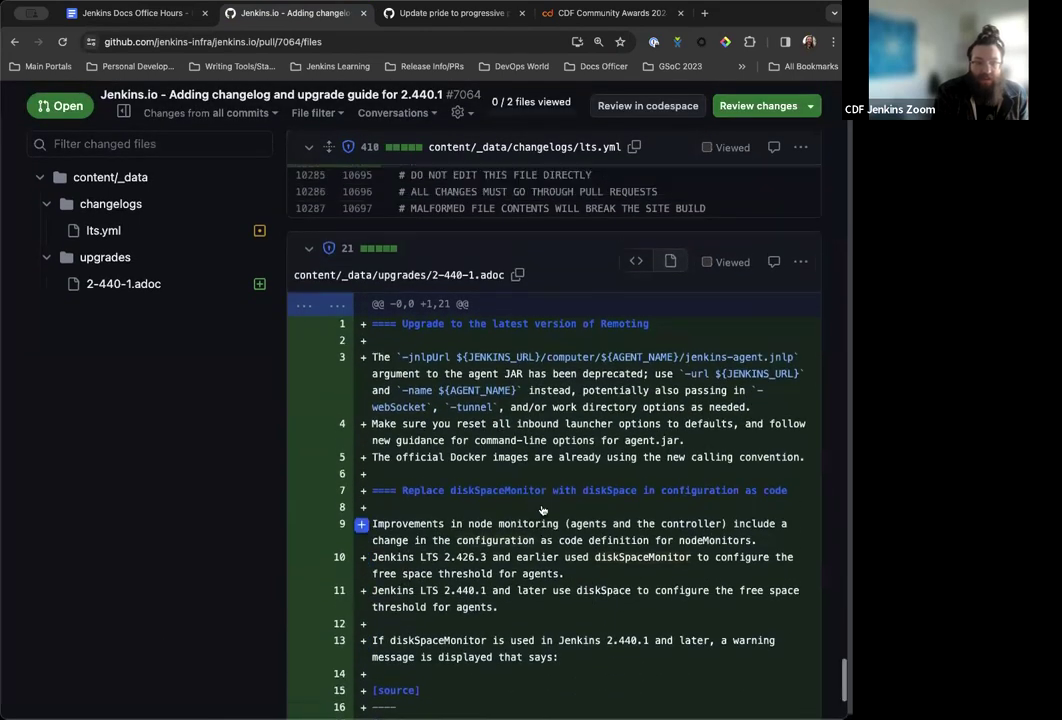
scroll(540, 437, "up", 2)
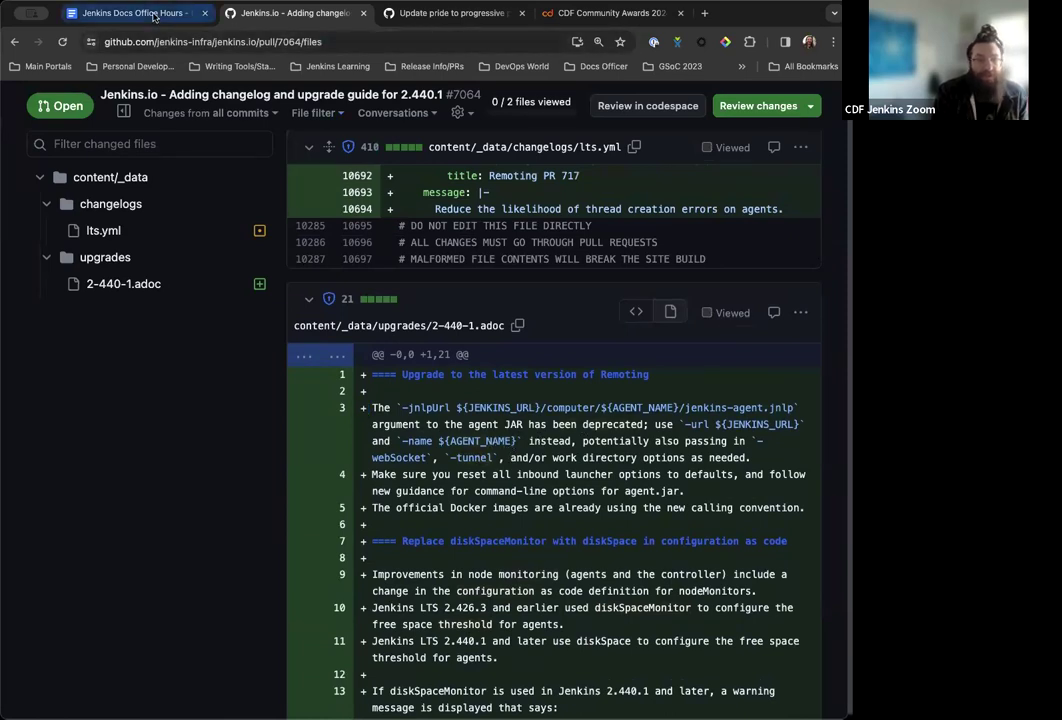
Scroll the office hours notes through the Weekly 2.445 and GSoC 2024 items
left_click(130, 14)
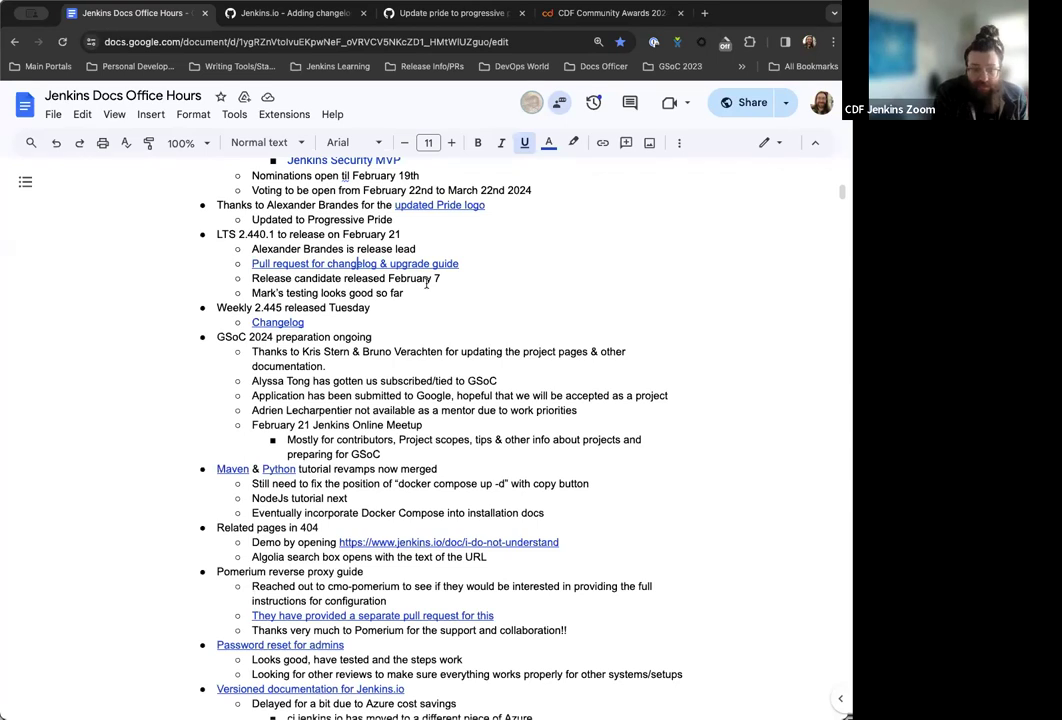
scroll(427, 284, "down", 1)
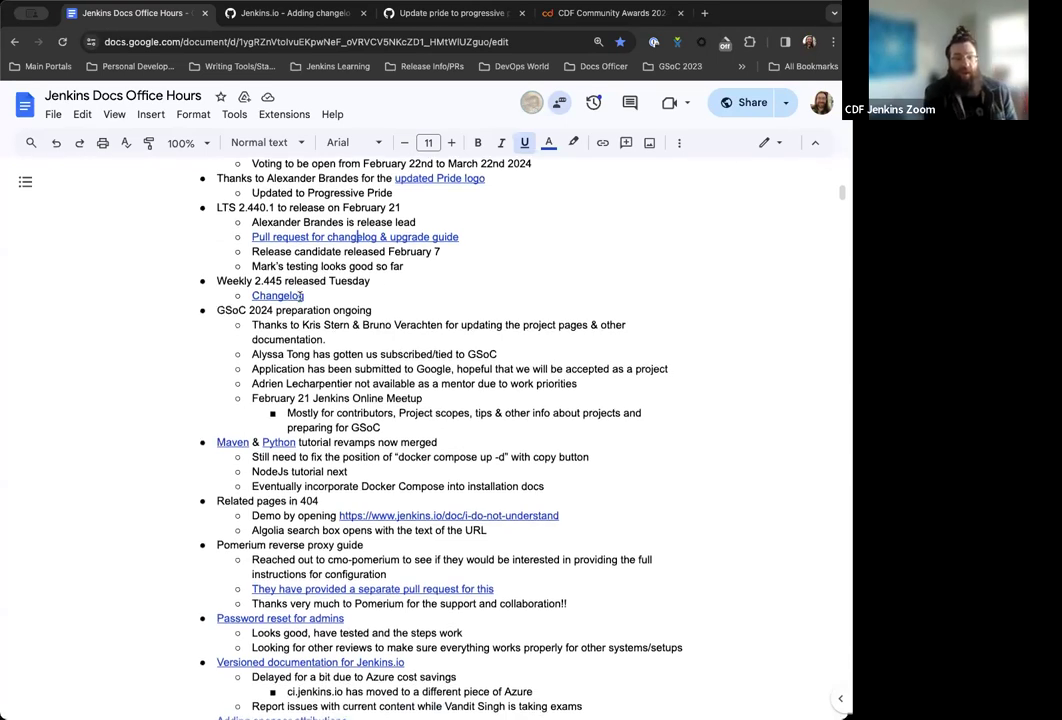
scroll(301, 295, "down", 1)
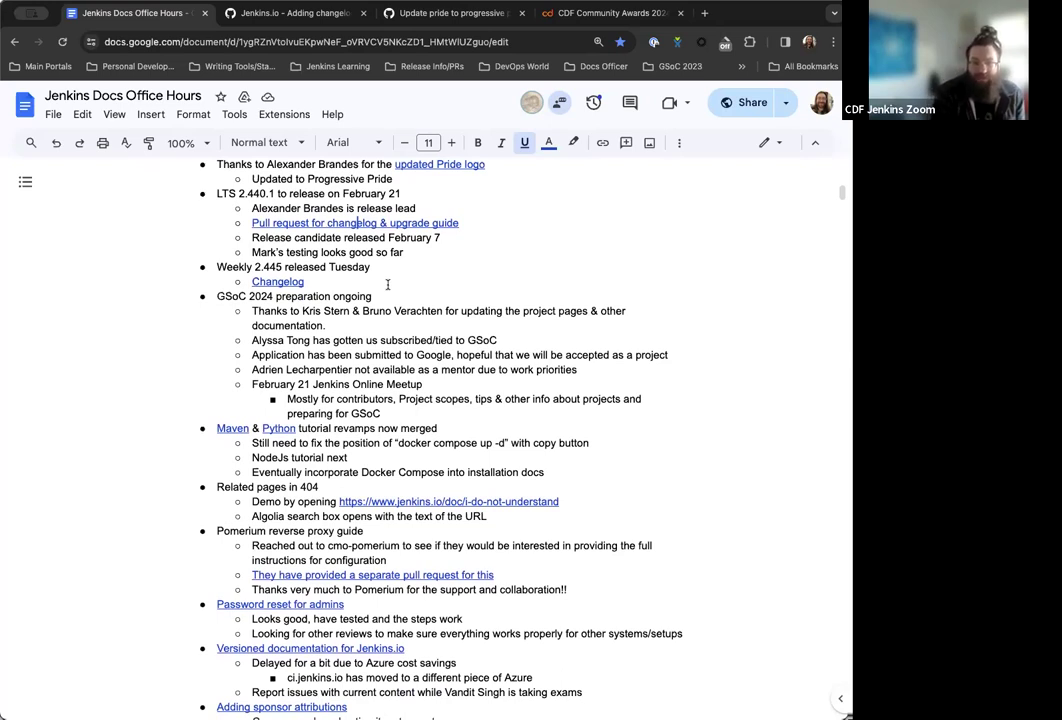
scroll(380, 280, "down", 1)
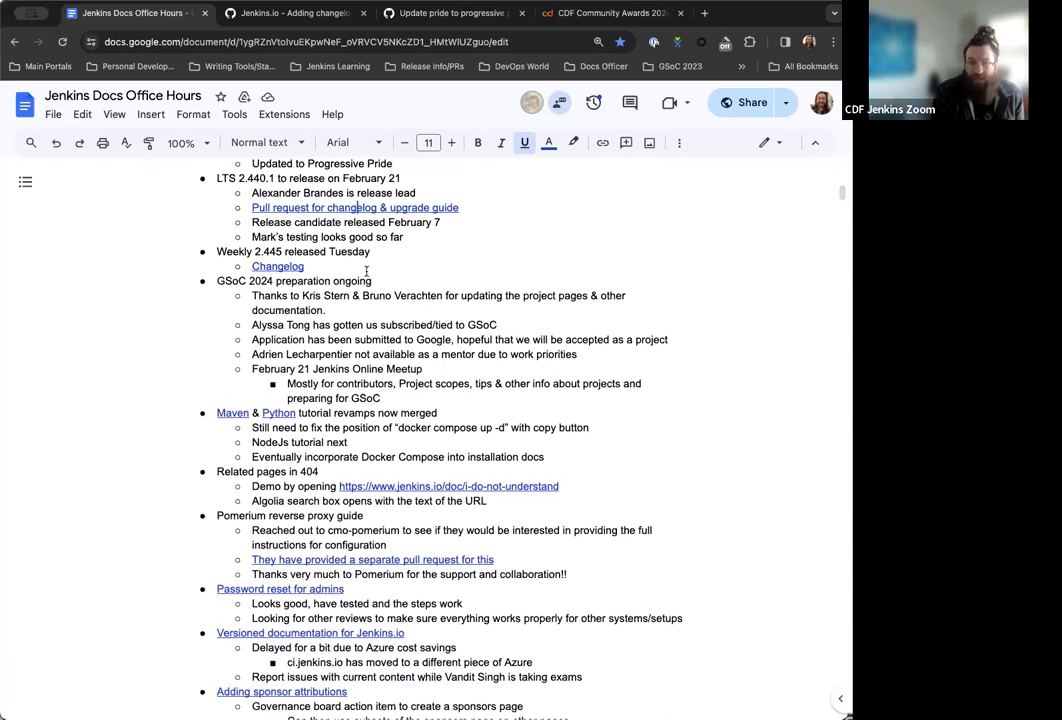
scroll(366, 271, "down", 1)
scroll(366, 271, "up", 1)
scroll(366, 271, "down", 4)
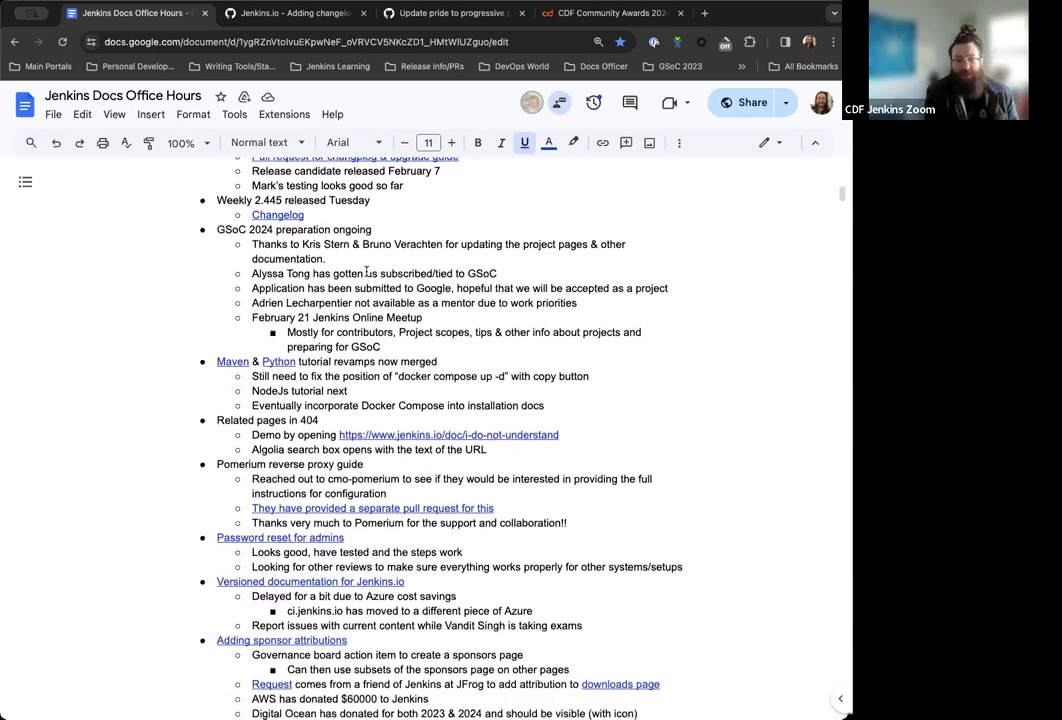
scroll(366, 272, "down", 1)
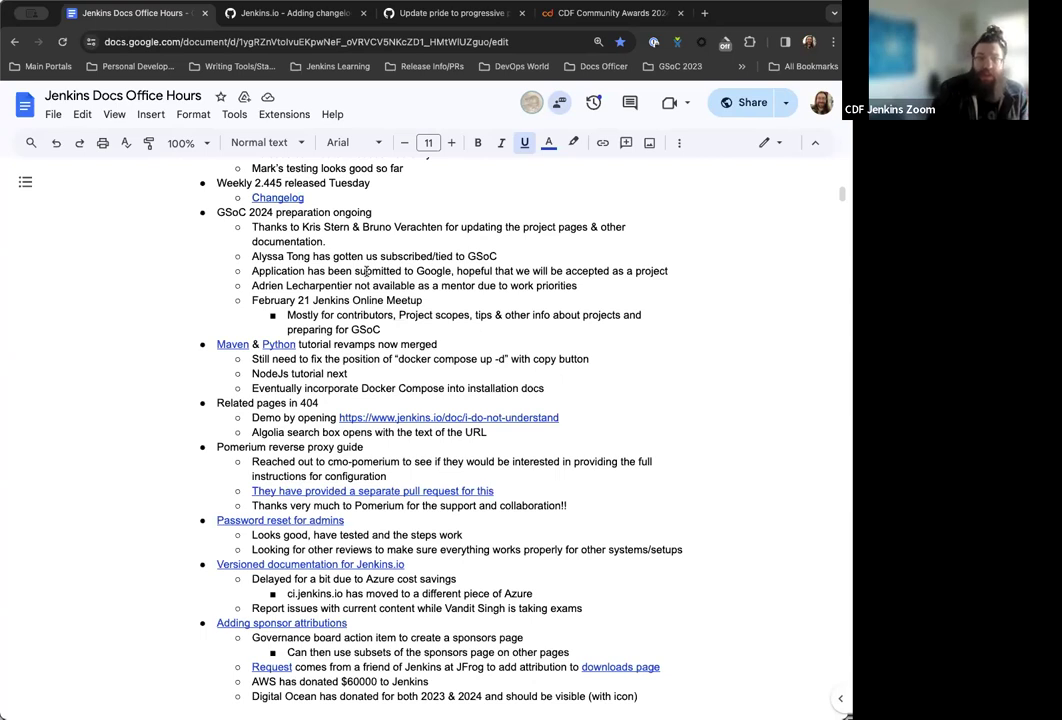
scroll(340, 250, "down", 1)
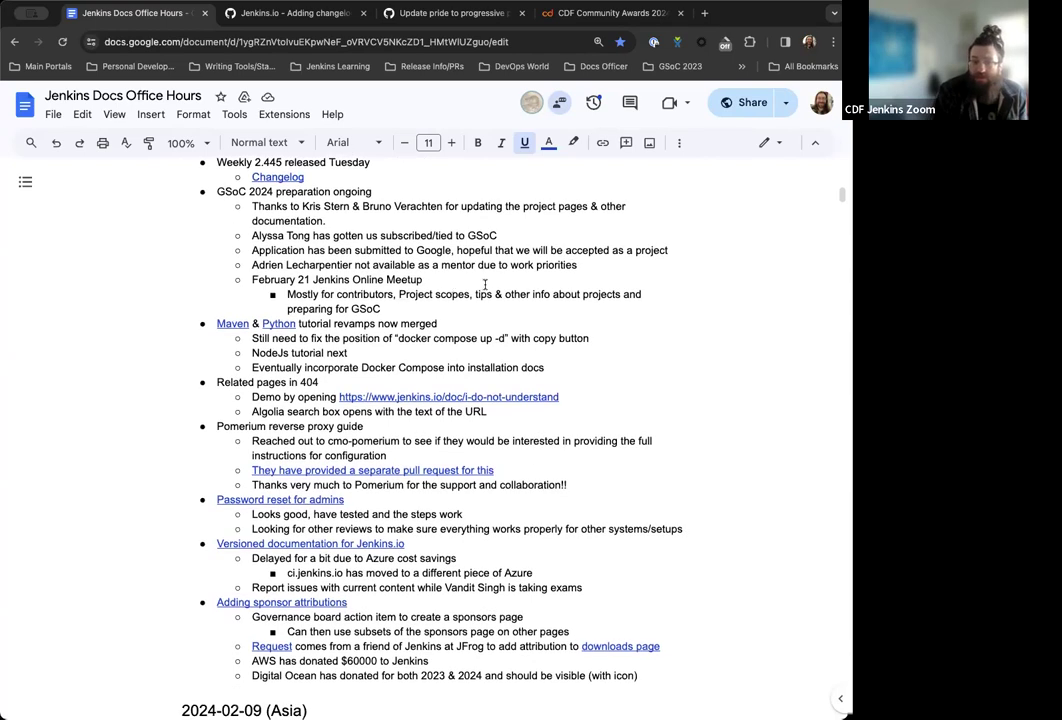
scroll(440, 260, "up", 1)
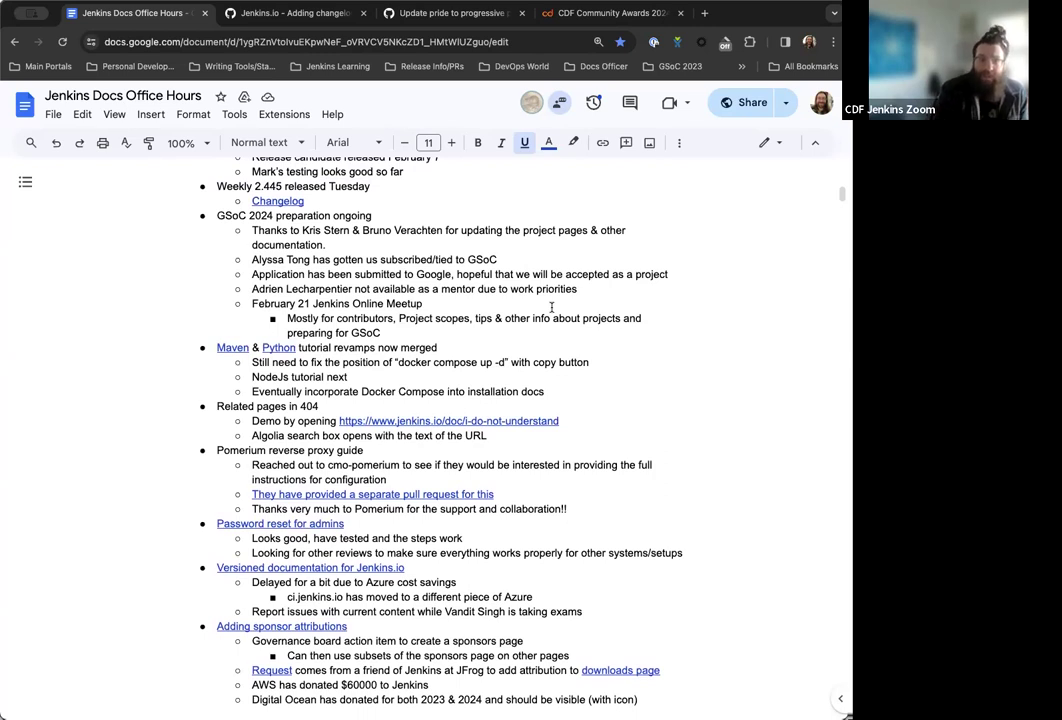
scroll(500, 308, "up", 1)
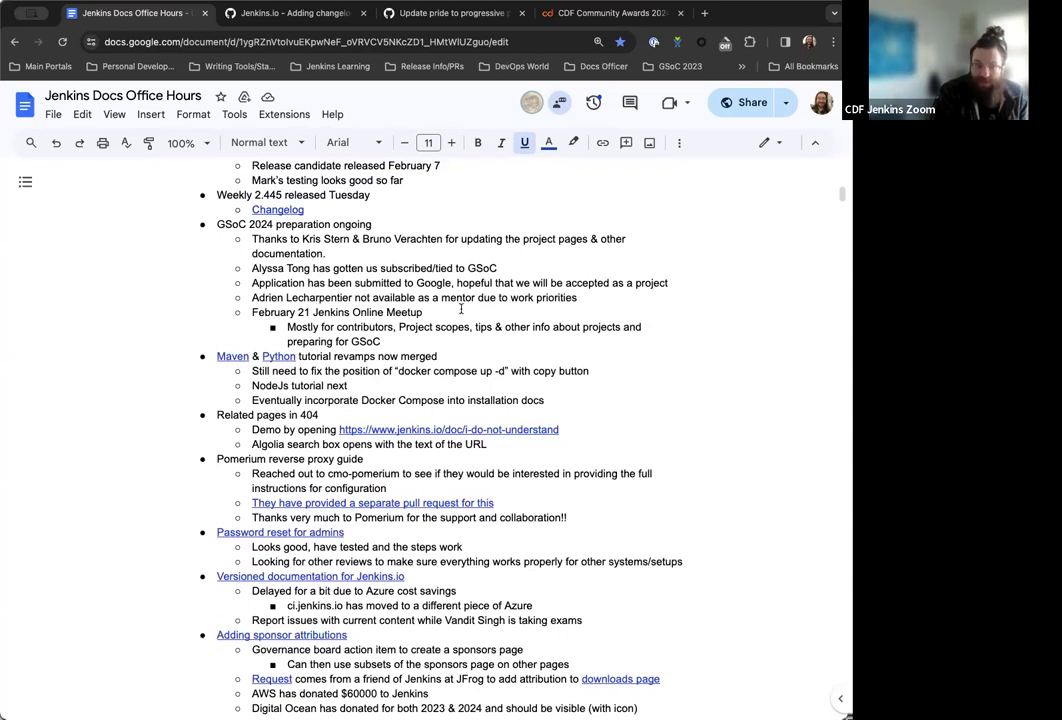
scroll(461, 309, "up", 4)
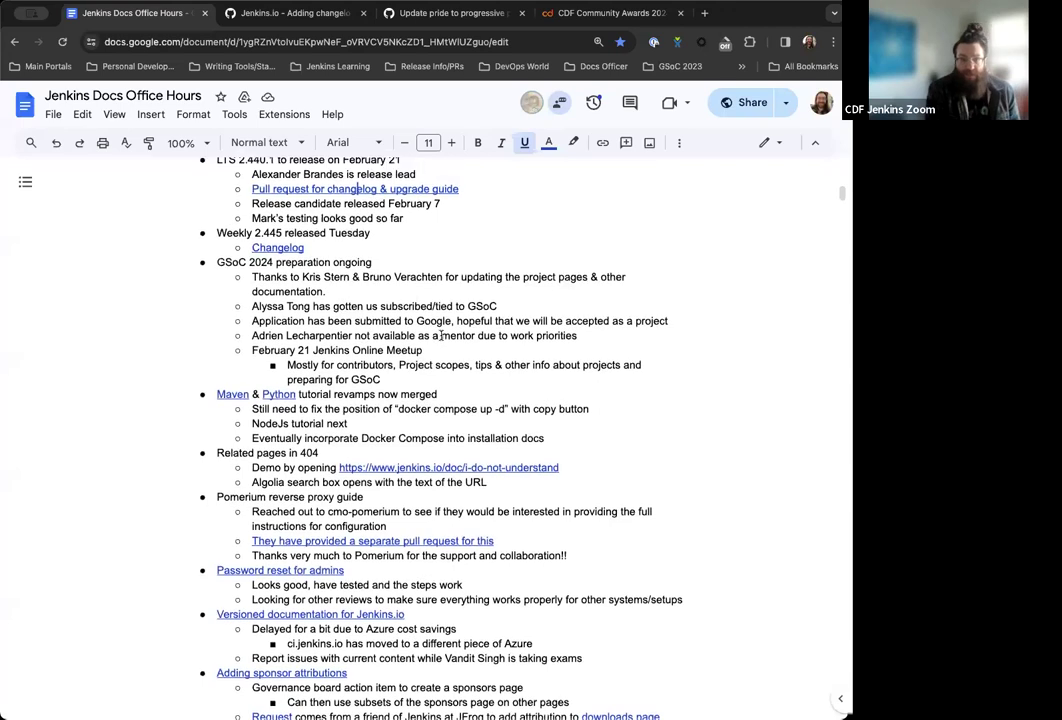
scroll(441, 336, "up", 2)
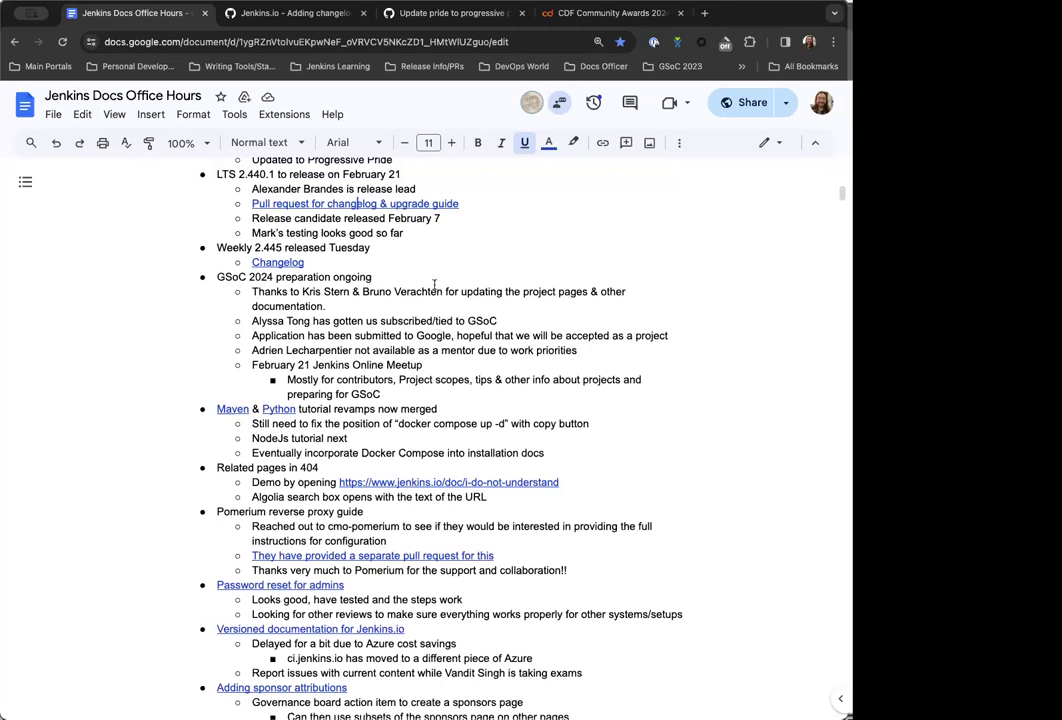
Add a sub-bullet 'Short list of projects that are going to be worked on'
left_click(428, 394)
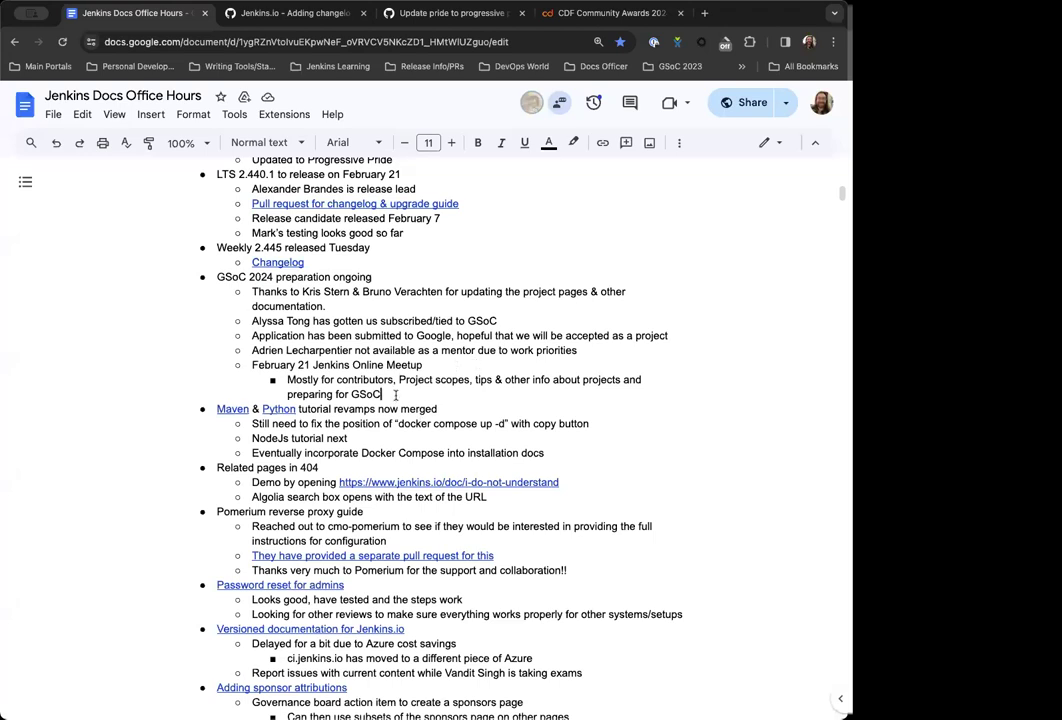
key("Return")
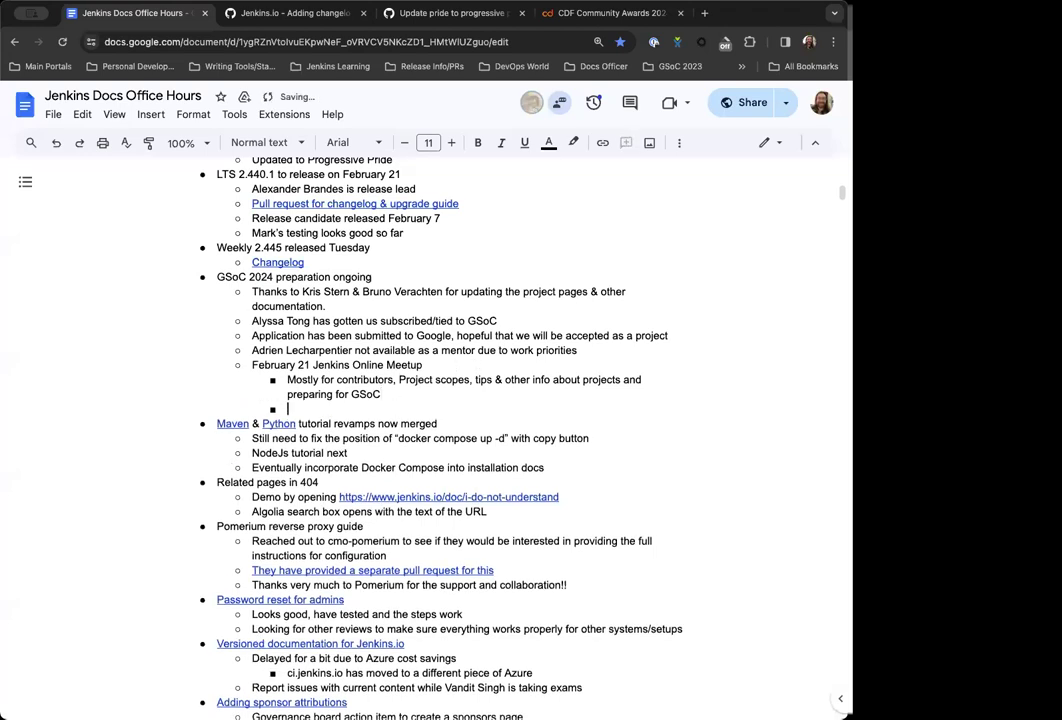
type("Short list of projec")
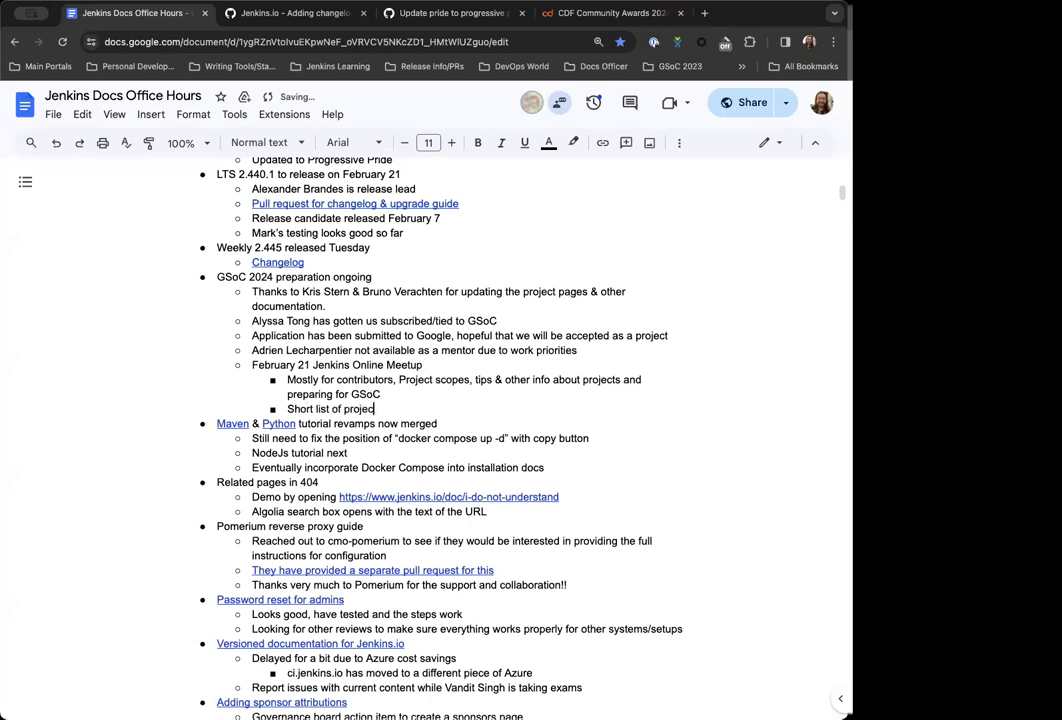
type("ts that are going to be worke")
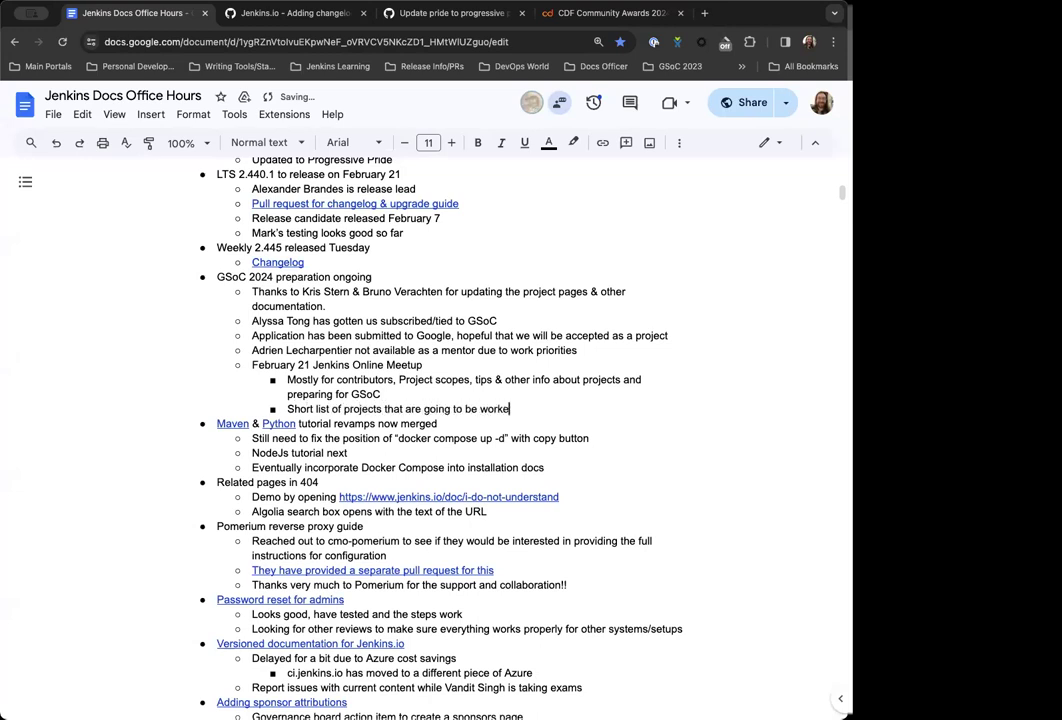
type("d on")
Add a nested note 'Potentially 2 being dropped (9 projects in total that should be worked on)', italicising 'should'
key("Return")
key("Tab")
type("Potentially")
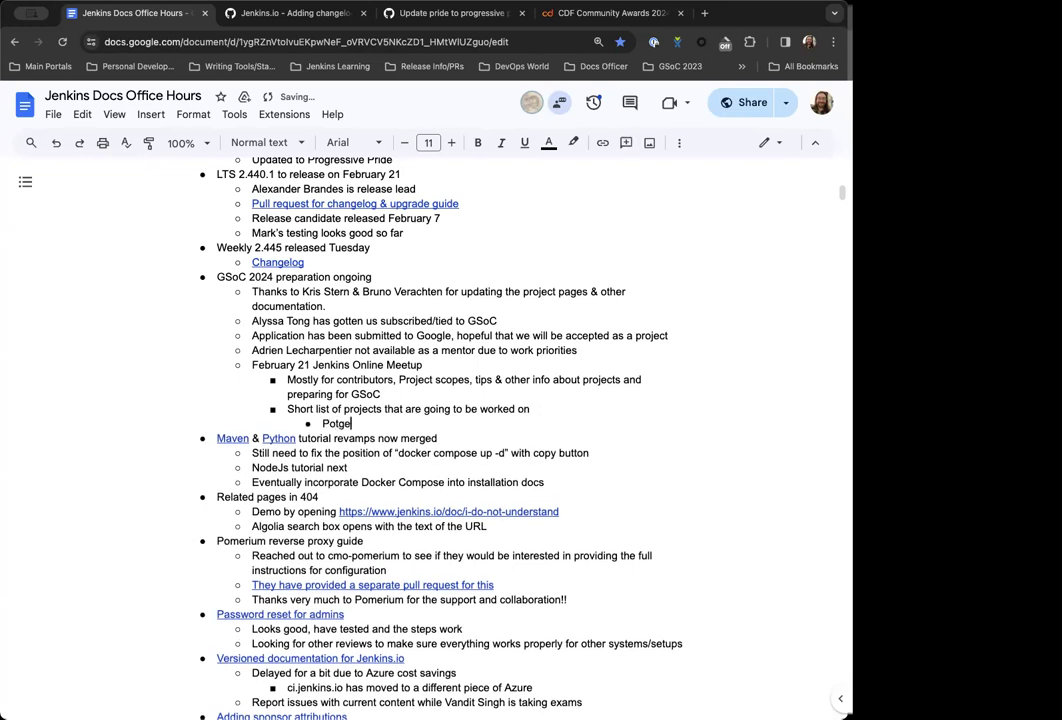
type(" 2 being droppe")
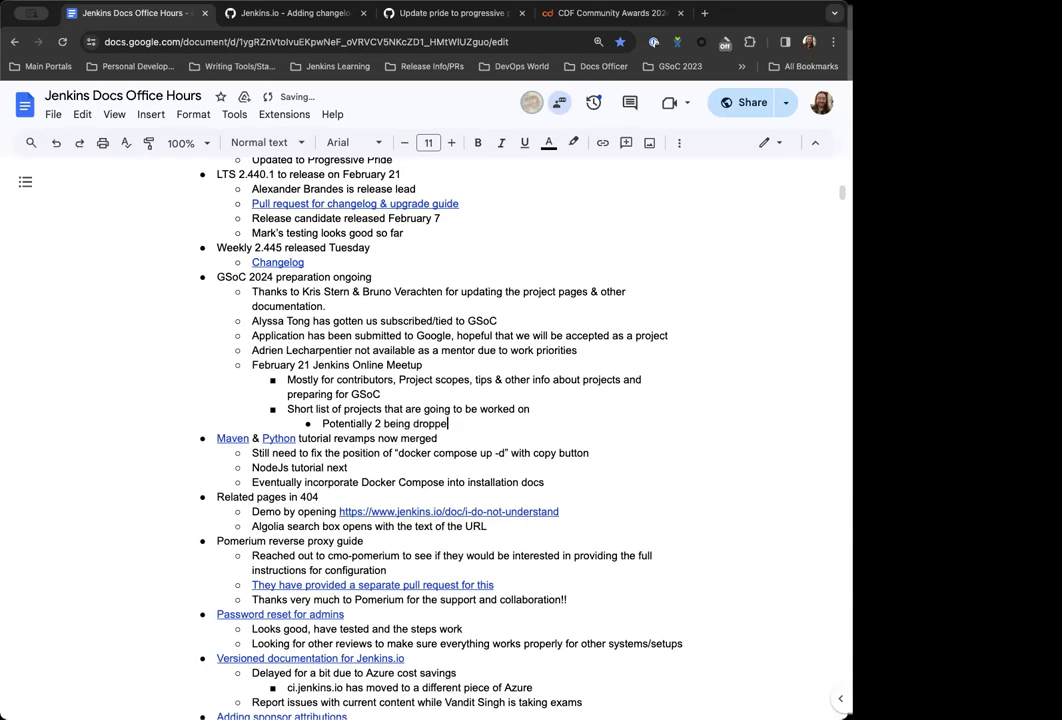
type("d (0 projects in total that will be op")
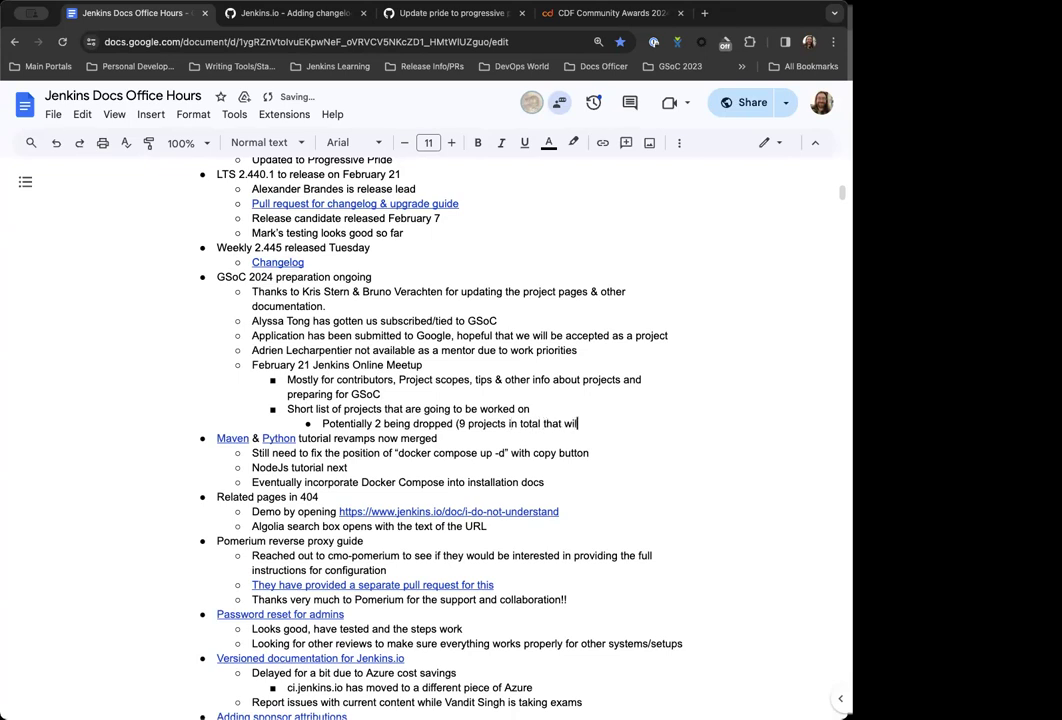
key("BackSpace")
key("BackSpace")
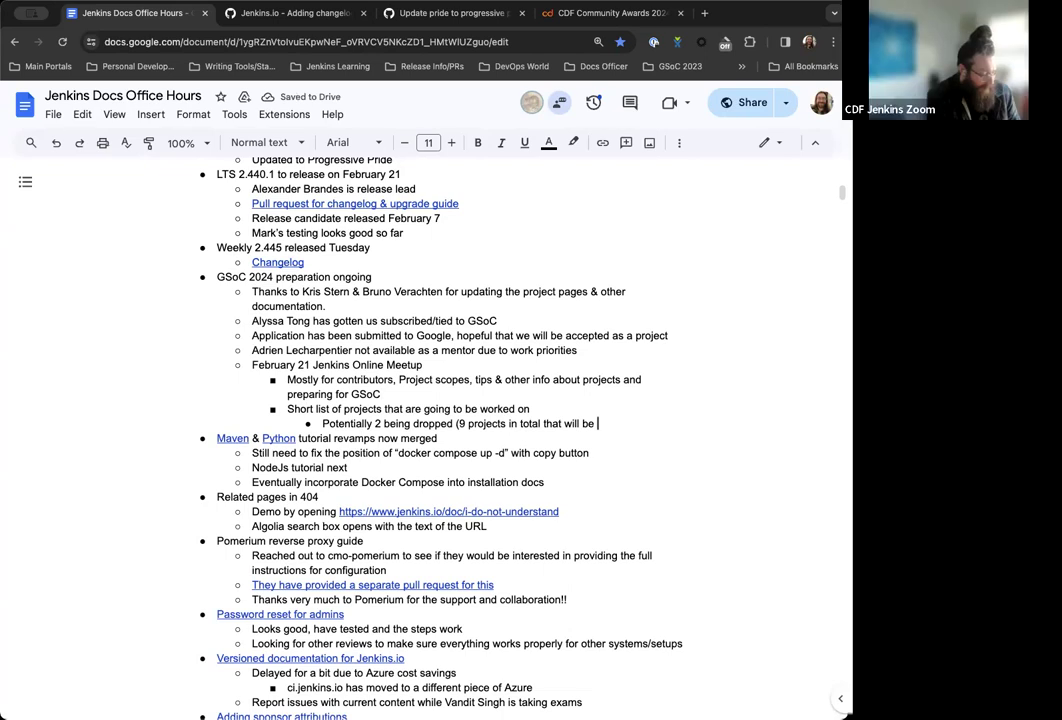
key("BackSpace")
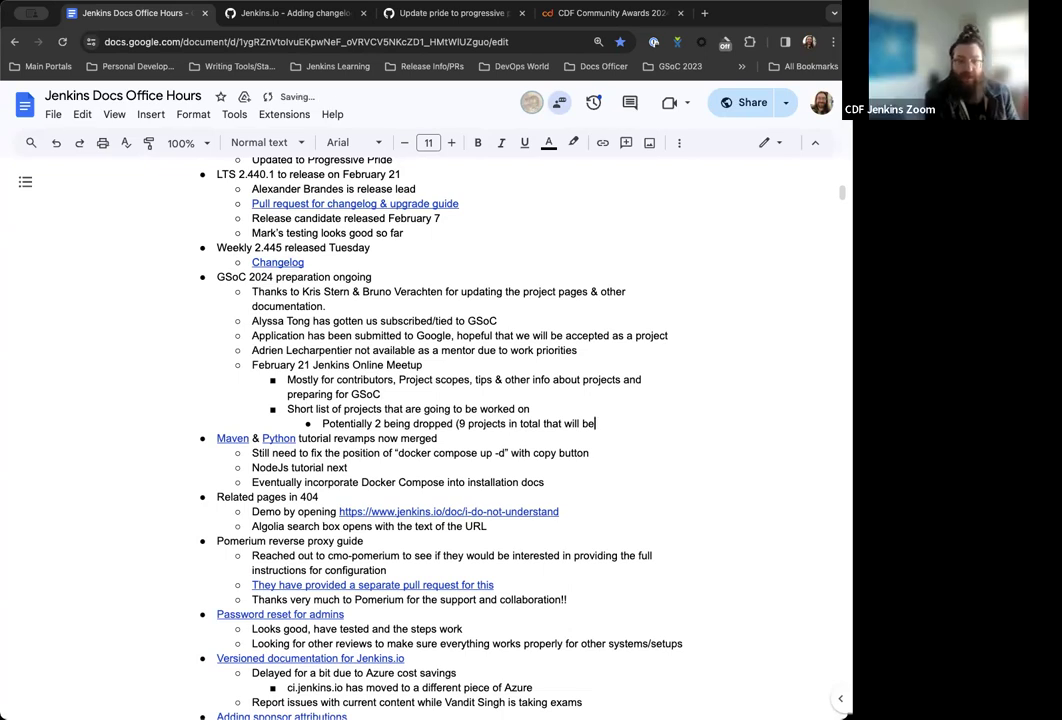
key("BackSpace")
key("BackSpace")
key("BackSpace")
key("BackSpace")
key("BackSpace")
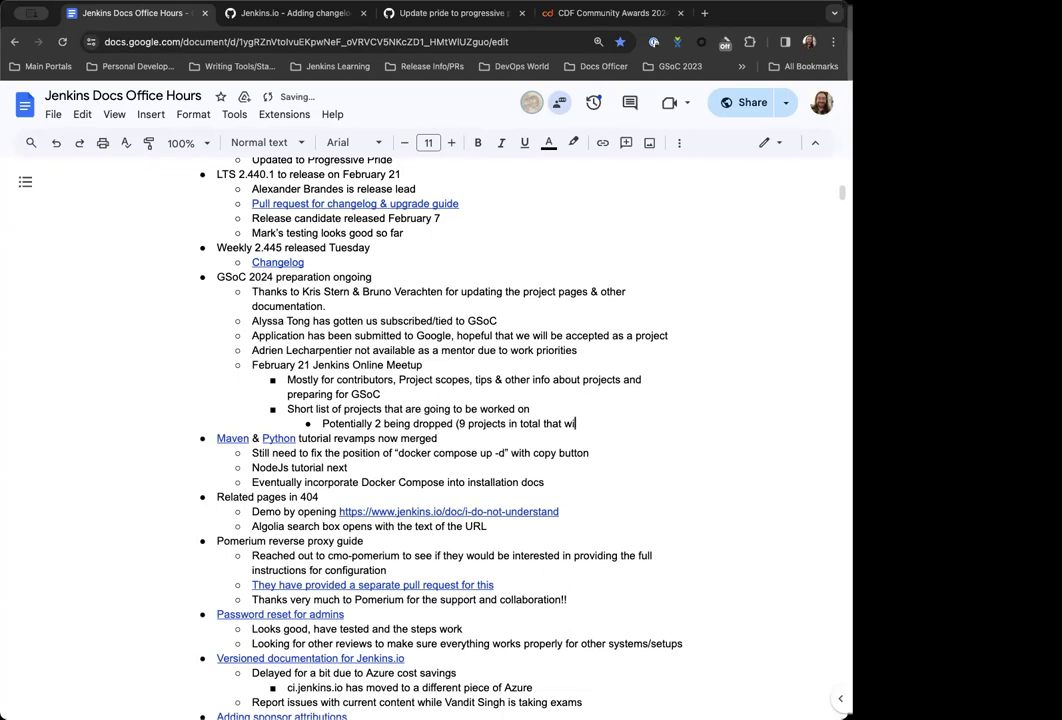
key("BackSpace")
key("BackSpace")
key("BackSpace")
key("BackSpace")
type("t should")
key("BackSpace")
key("BackSpace")
key("BackSpace")
key("BackSpace")
key("BackSpace")
key("BackSpace")
key("ctrl+i")
type("should")
key("ctrl+i")
type("be worked on)")
key("Return")
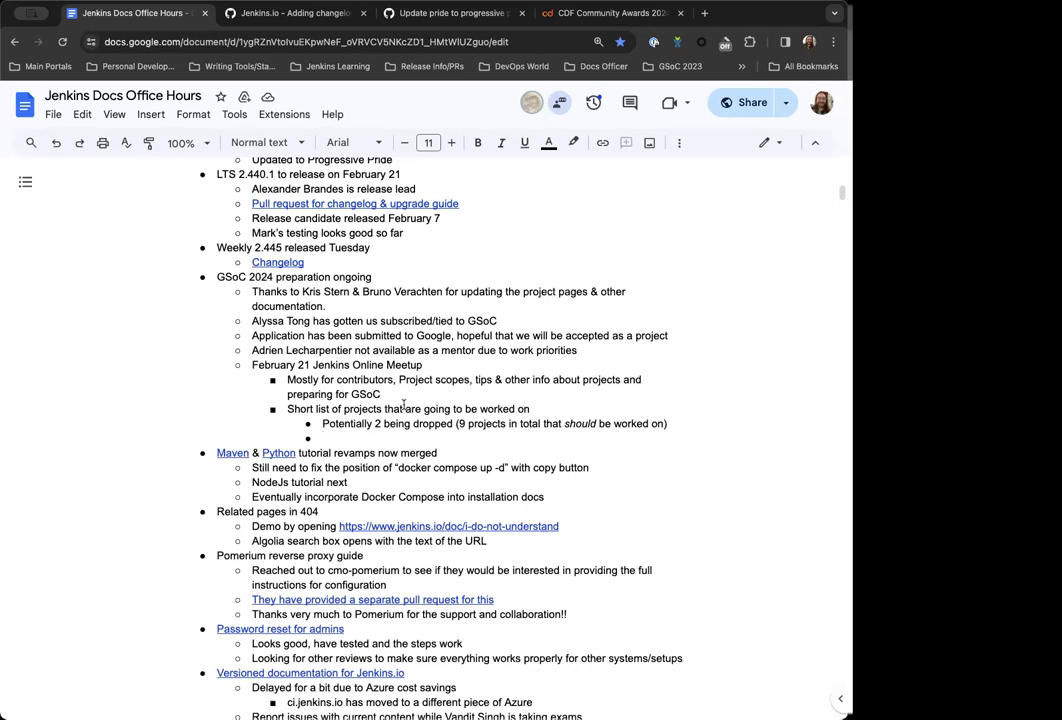
Change 'should' to 'could' and add a bullet '11 mentors at this time (10 active for sure)'
double_click(578, 424)
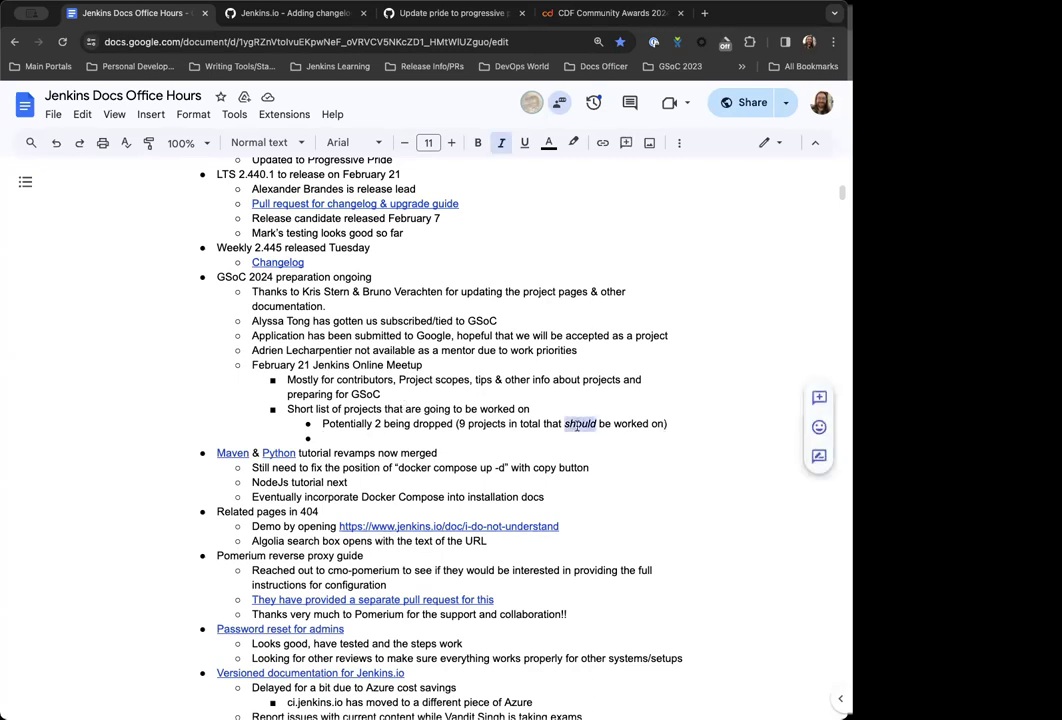
type("could")
left_click(389, 440)
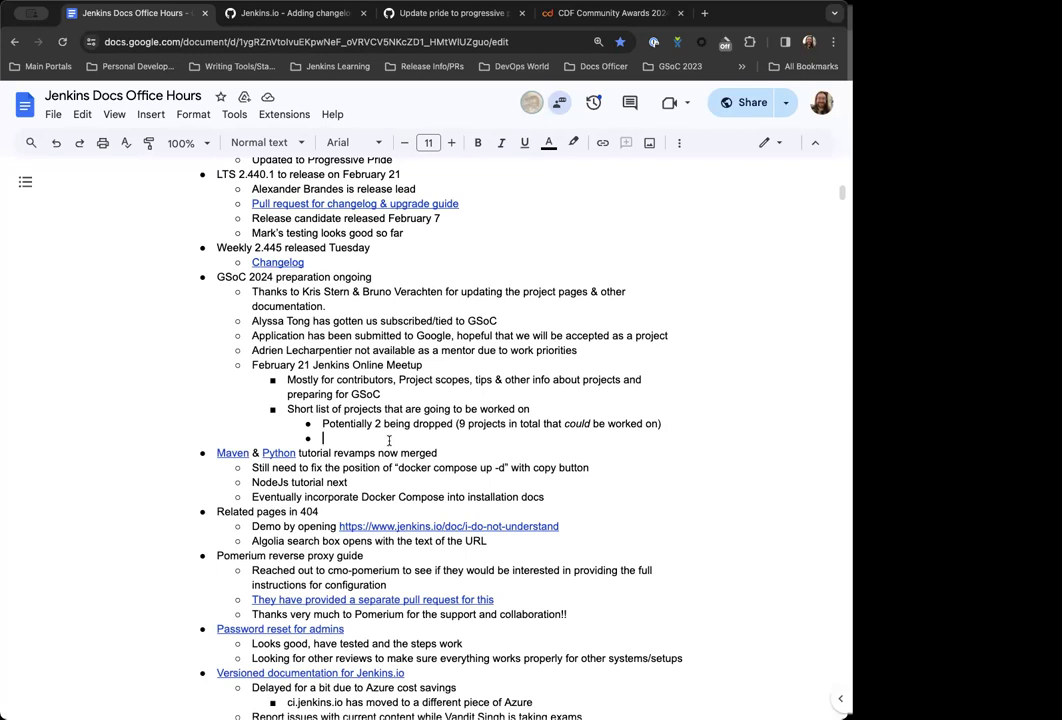
type("11 mentors ")
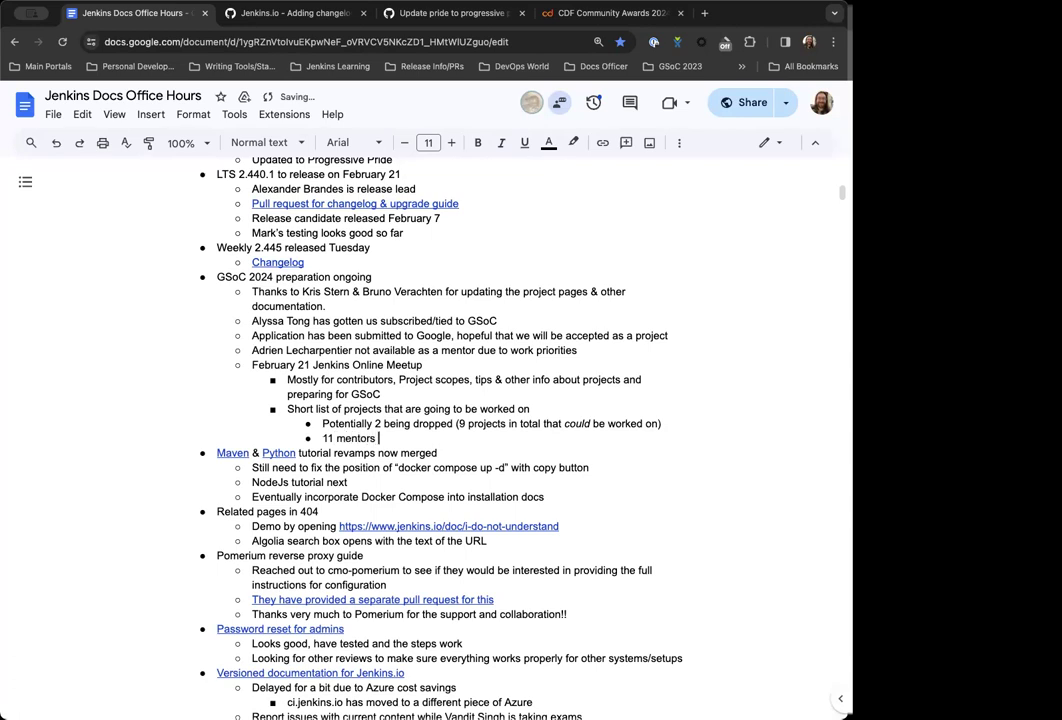
type("at this time (10 act")
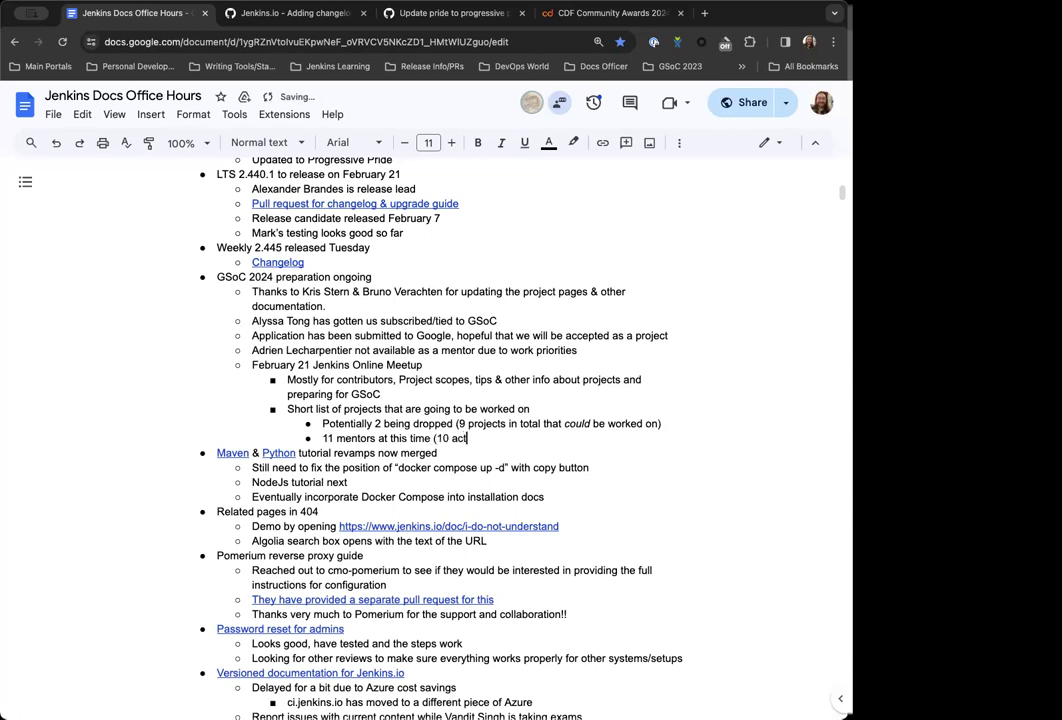
type("ive for sure)")
key("Return")
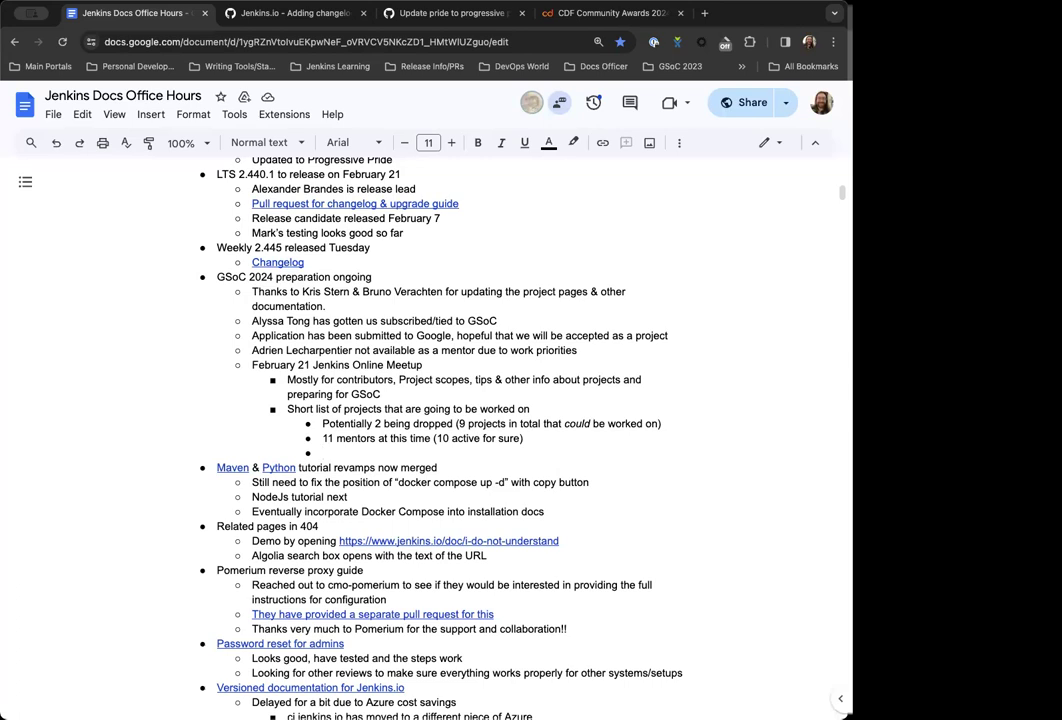
Cut the 'Versioned documentation for Jenkins.io' section from further down the notes
key("shift+Tab")
scroll(409, 585, "down", 4)
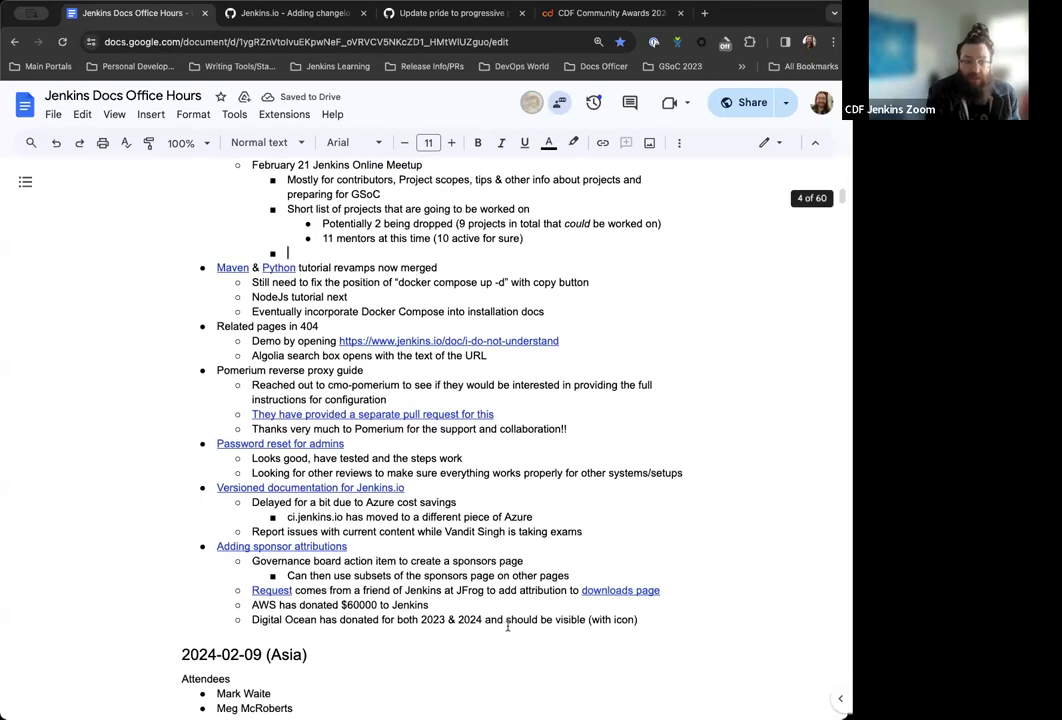
left_click_drag(680, 619, 253, 562)
left_click(586, 522)
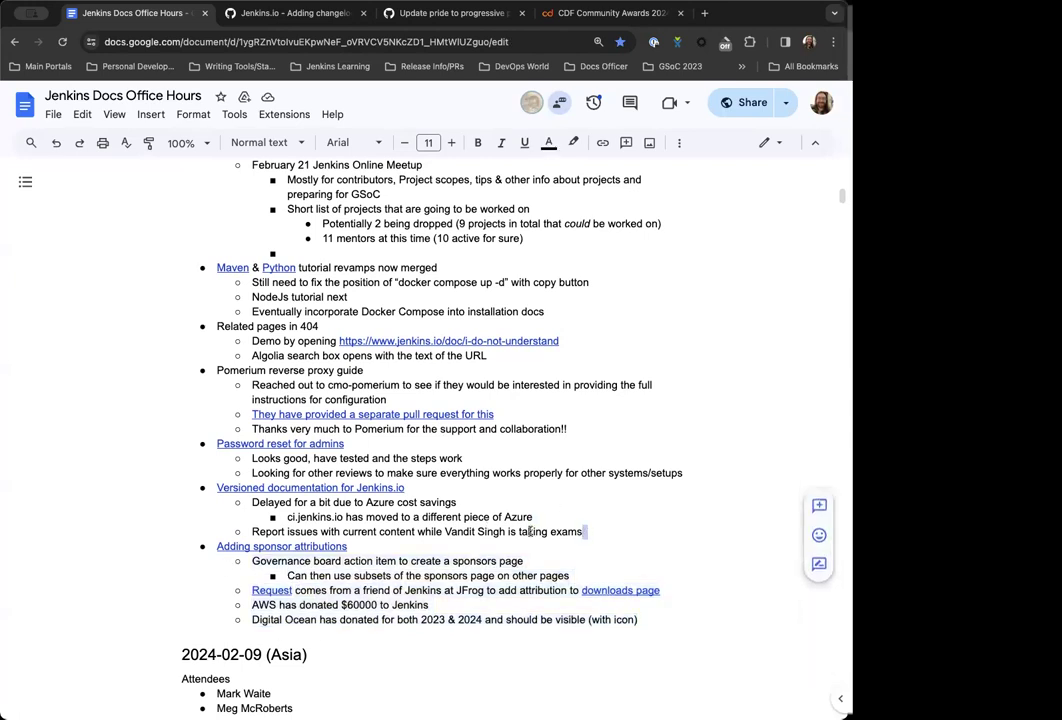
left_click_drag(587, 526, 131, 488)
key("ctrl+c")
key("BackSpace")
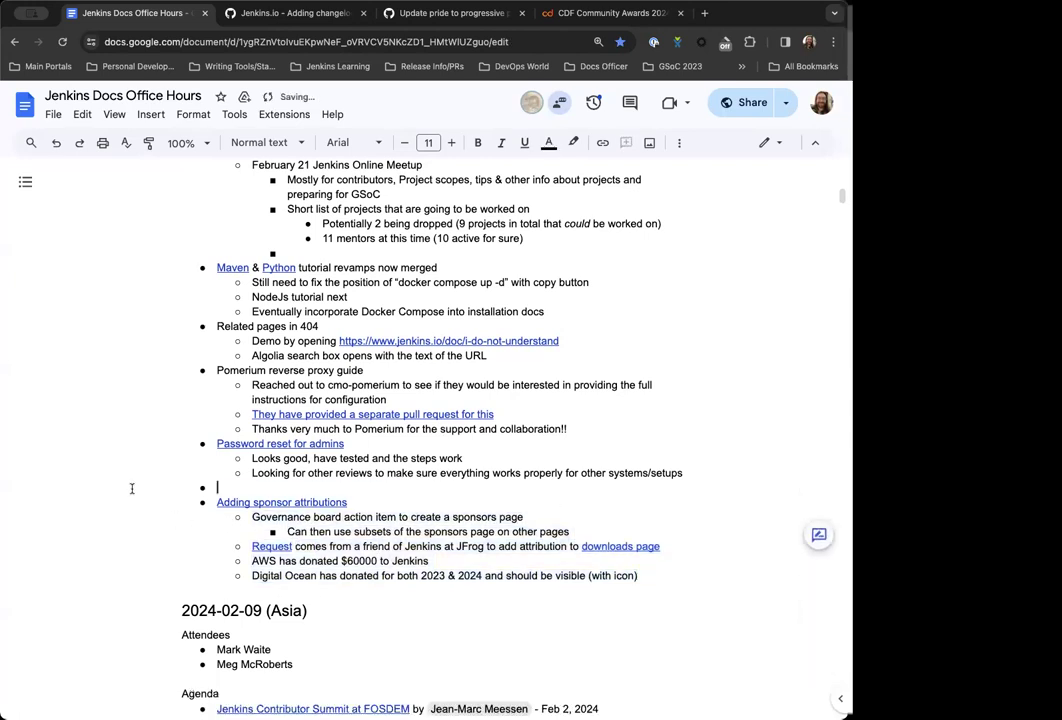
Paste the section outdented after the GSoC mentors note and begin a sub-point beneath it
scroll(206, 412, "up", 3)
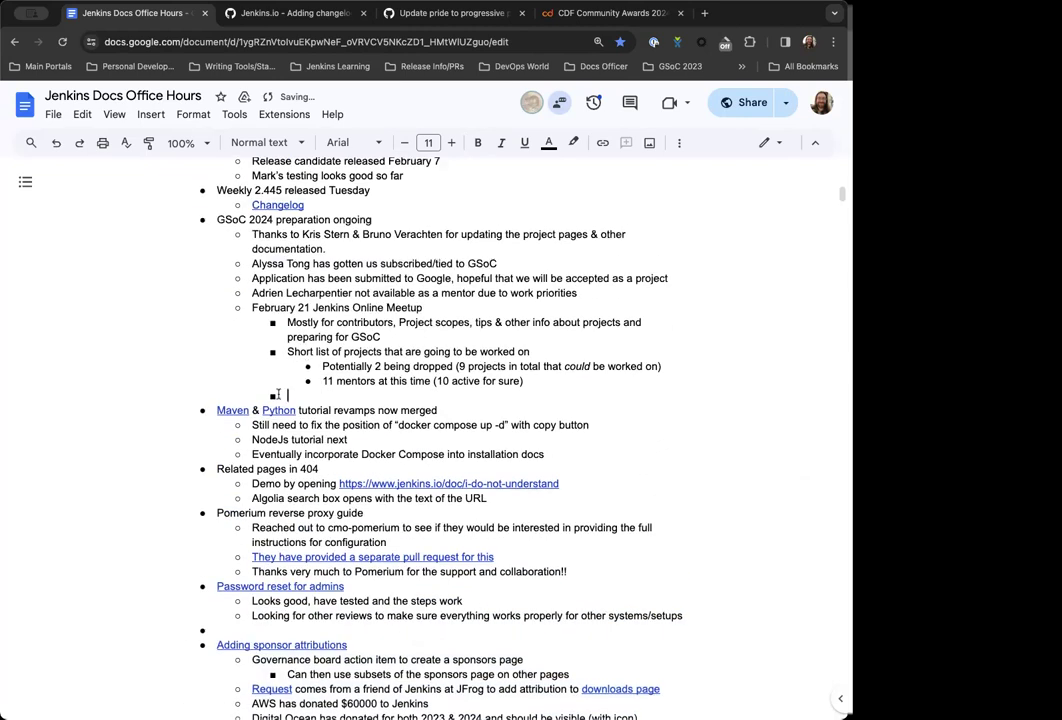
key("shift+Tab")
key("shift+Tab")
key("ctrl+v")
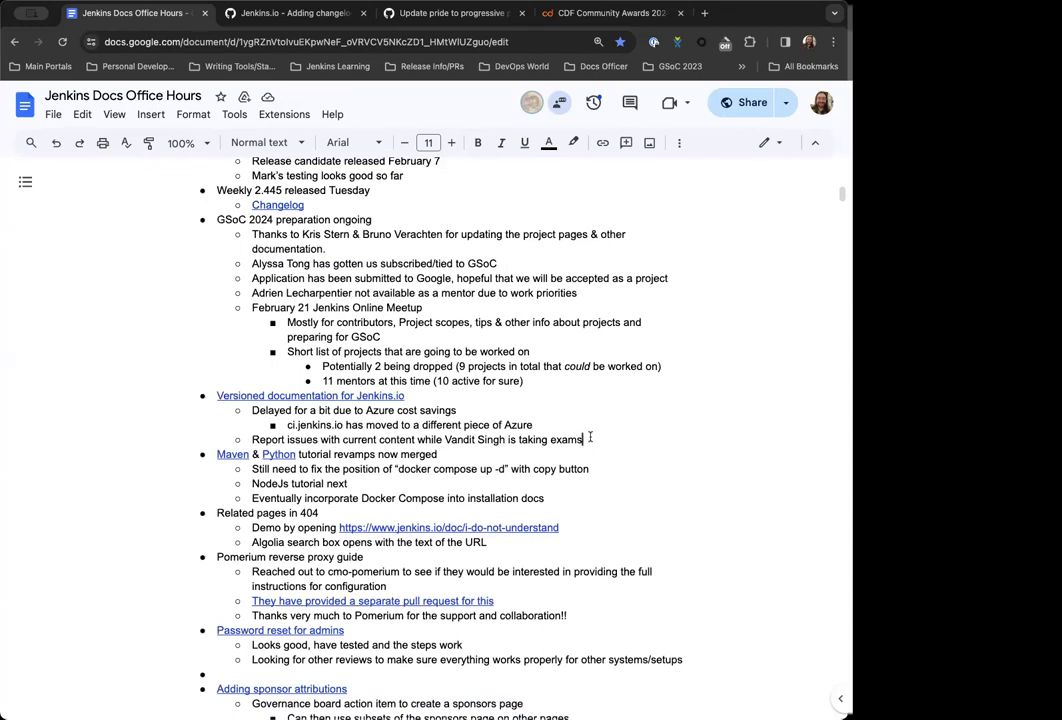
key("Return")
Note that pull requests adding more Gatsby features will be reviewed
type("Kris w")
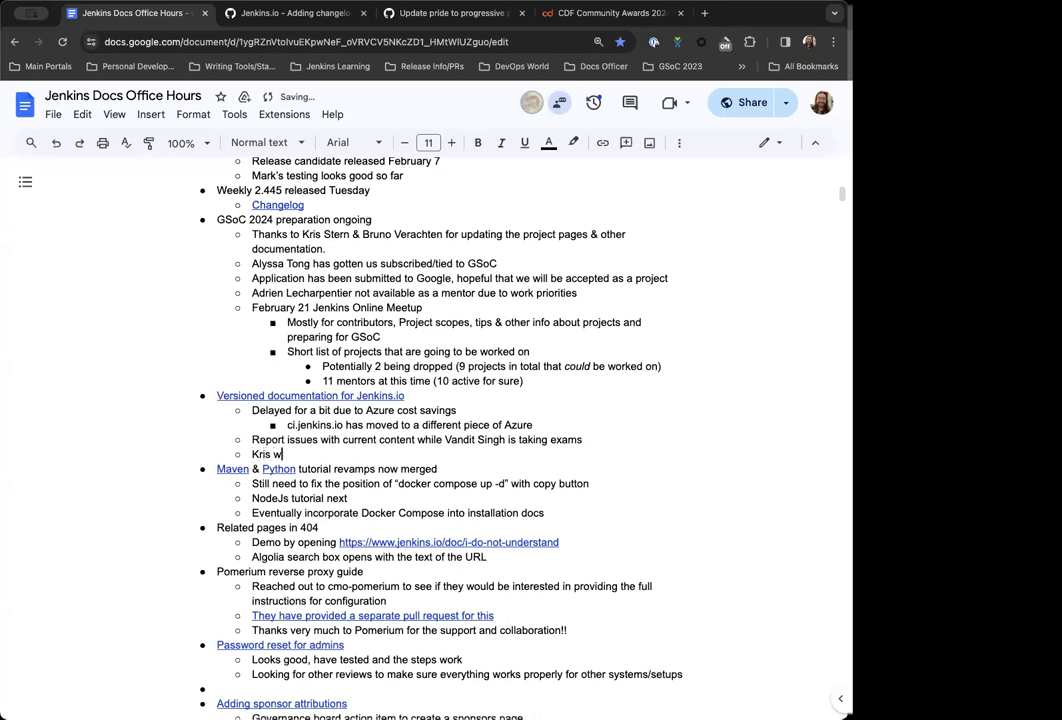
type("ill be reviewing pull requests to add more Gatsby features")
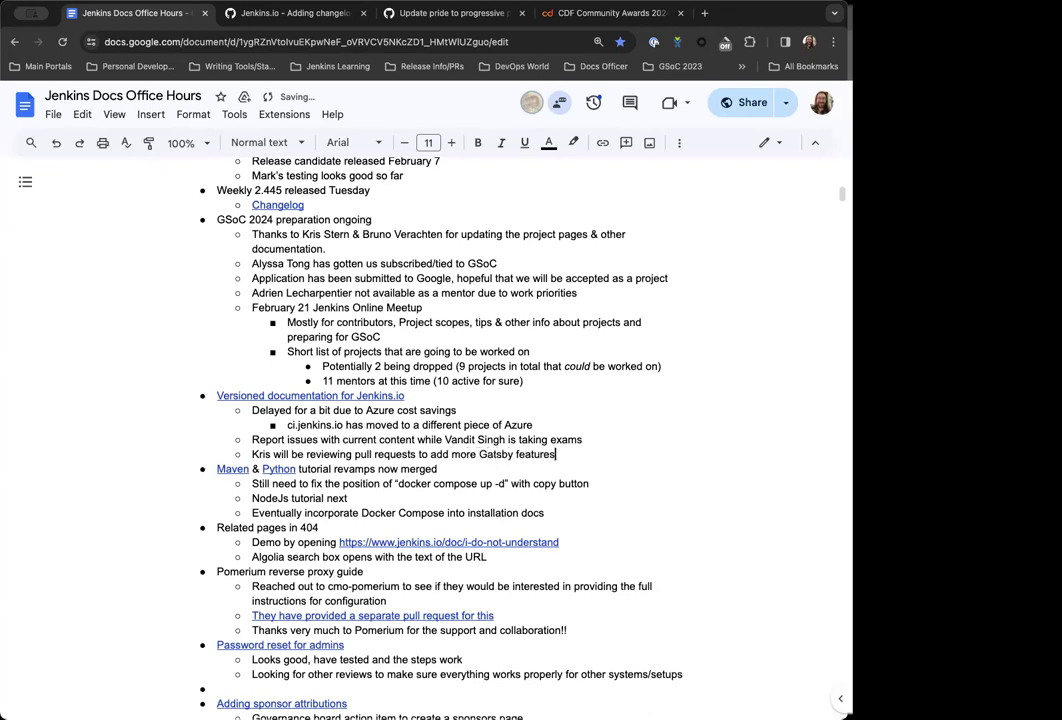
Add an indented sub-point 'Moving some features around from Antora to/from Gatsby'
key("Return")
key("Tab")
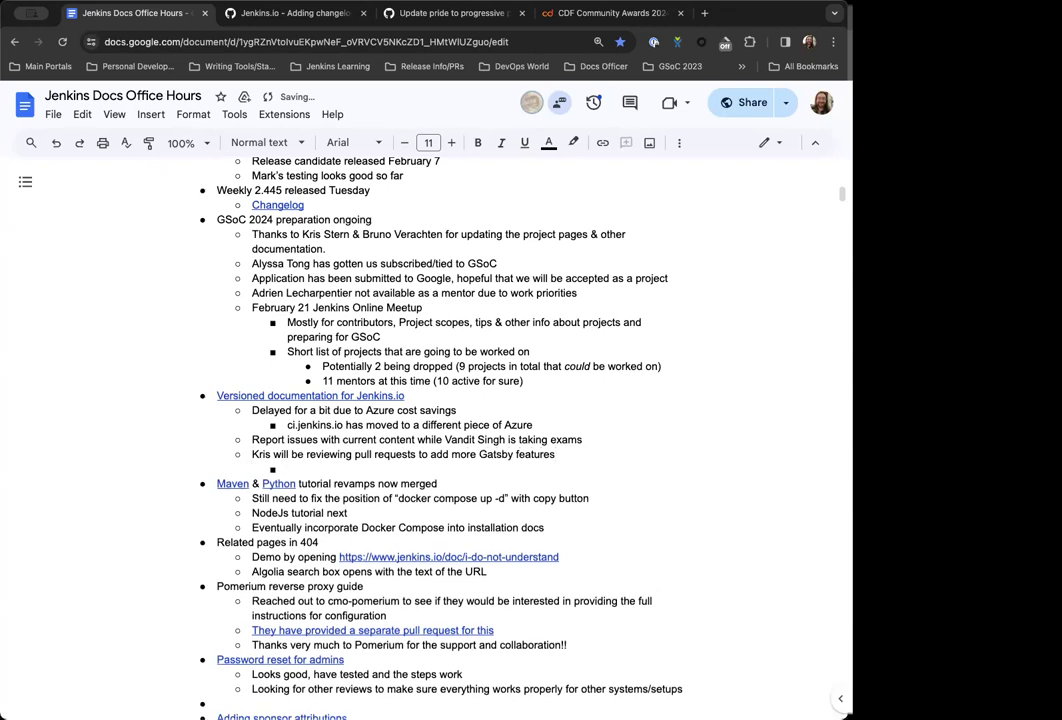
type("How to")
key("BackSpace")
key("BackSpace")
key("BackSpace")
key("BackSpace")
key("BackSpace")
key("BackSpace")
key("BackSpace")
type("Moving some features arou")
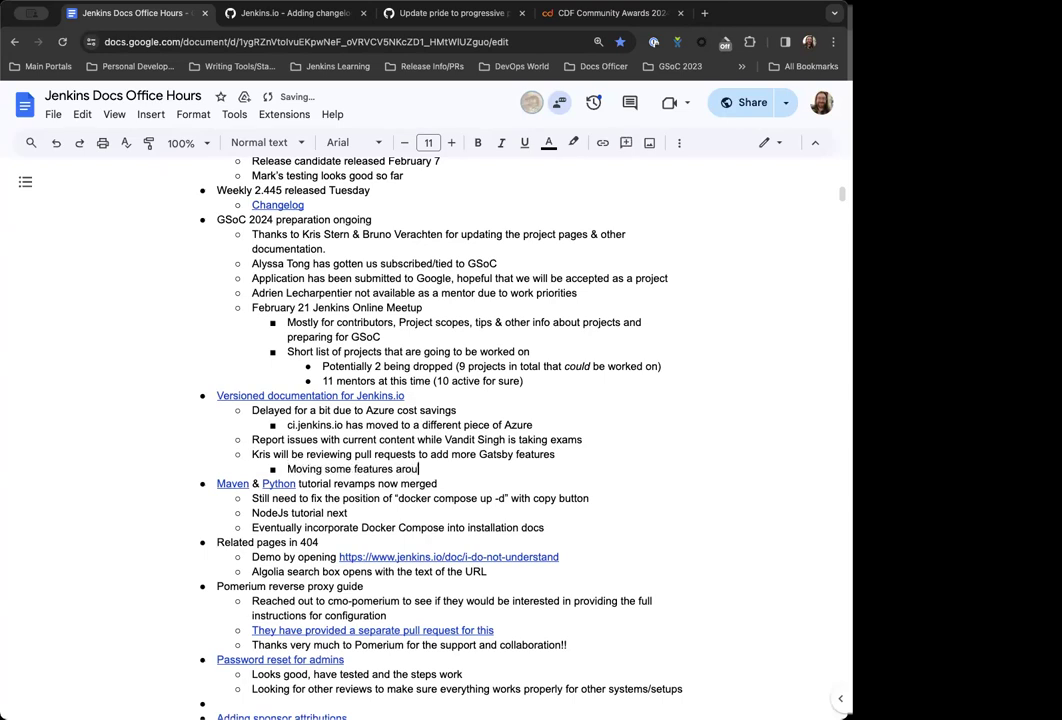
type("nd from Antora to/from Gat")
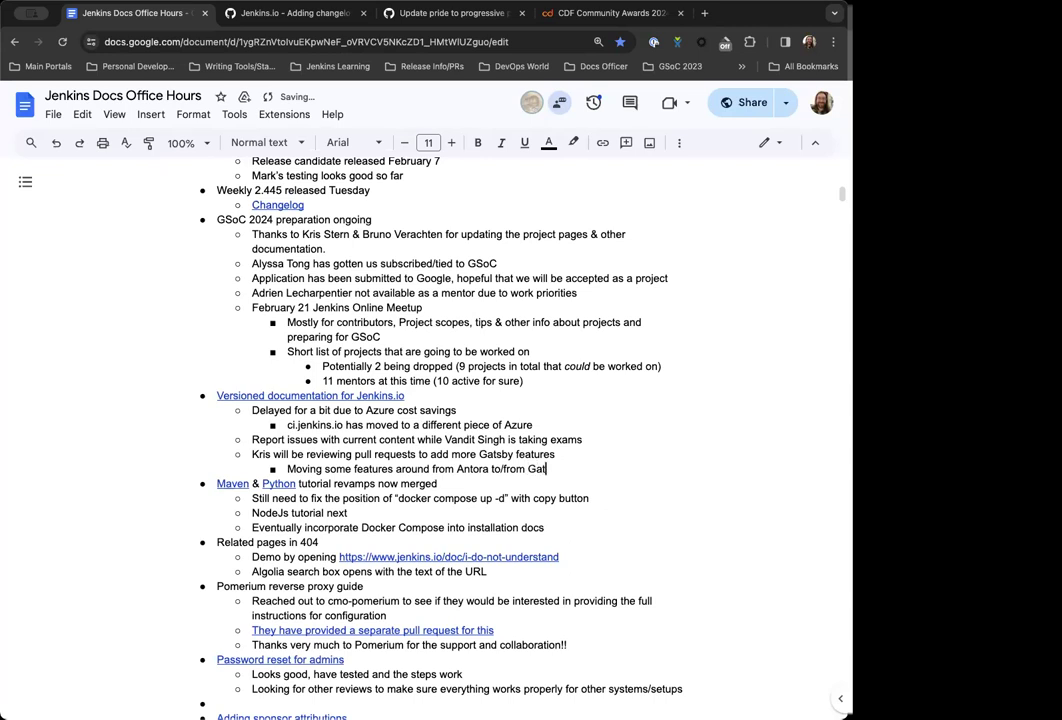
type("sby")
Add a nested sub-point 'Antora is a bit more rigid in its presentation'
key("Return")
key("Tab")
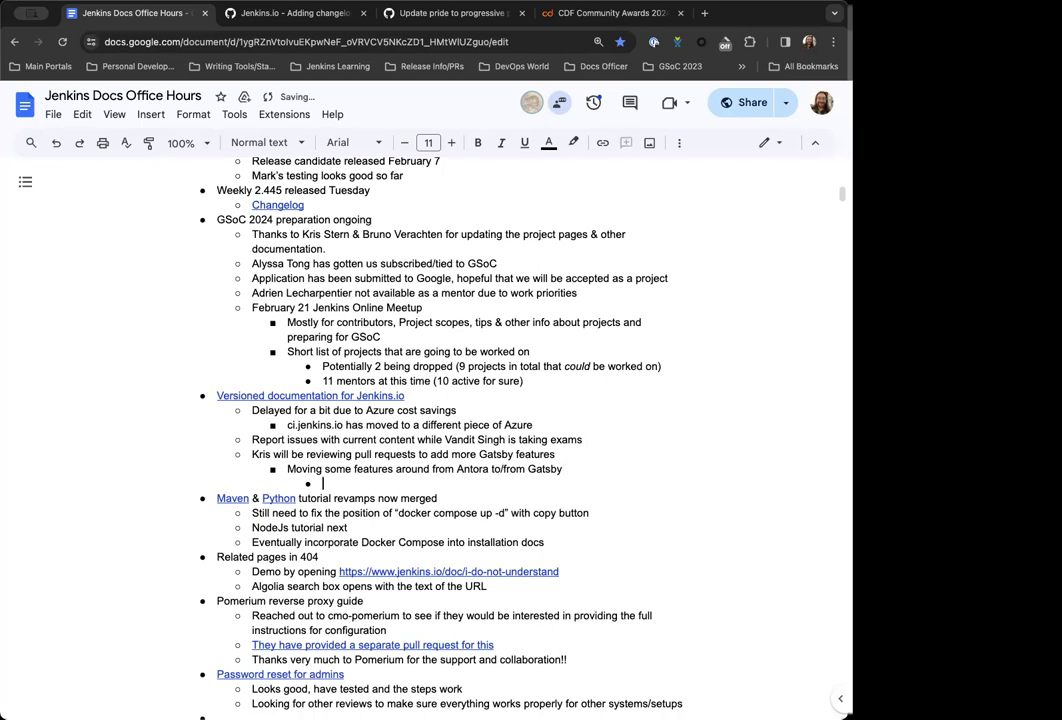
type("Antora is a bit more rigg")
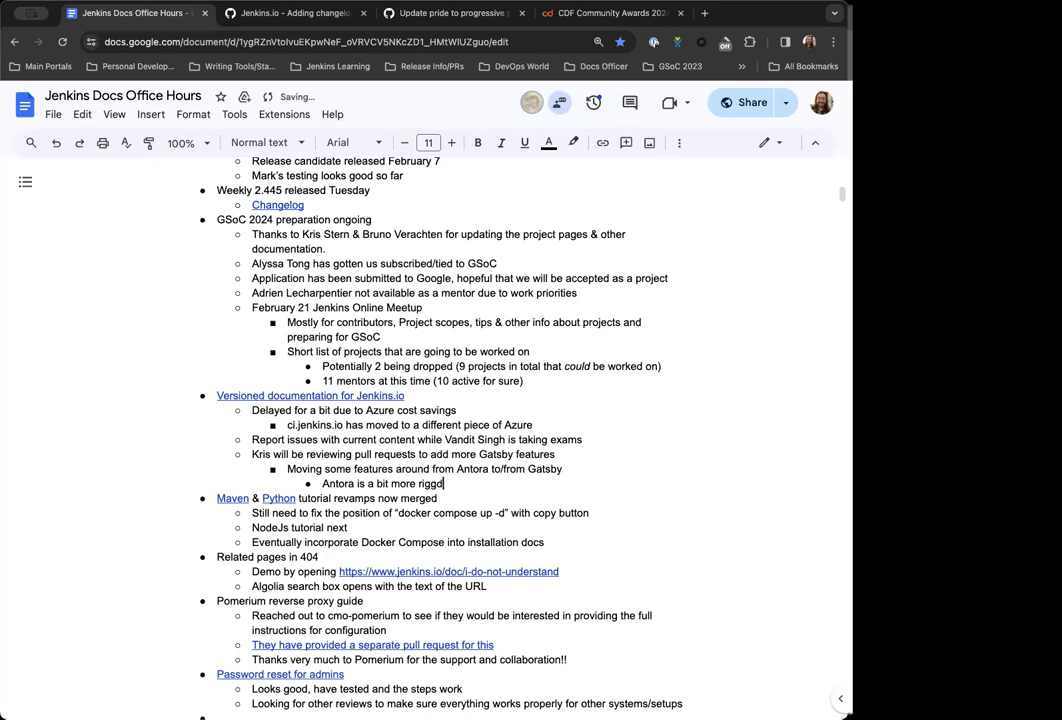
key("BackSpace")
type("id in its presentation")
Add a sibling point about flexibility & customization from Gatsby, correcting the typo
key("Return")
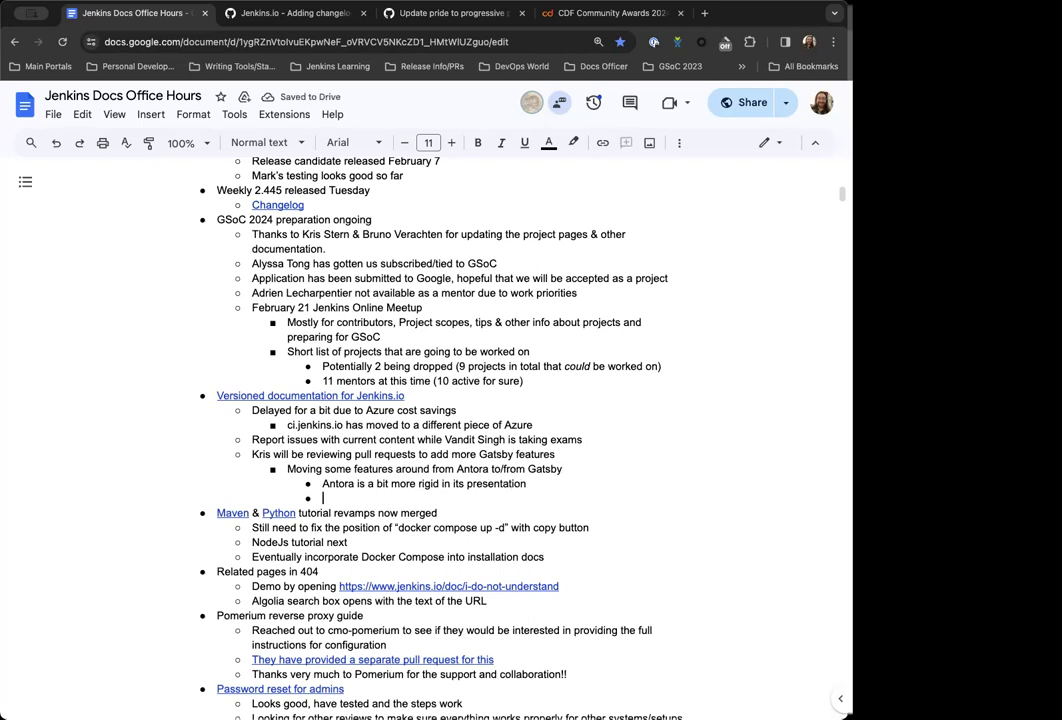
type("Flexibility & cust")
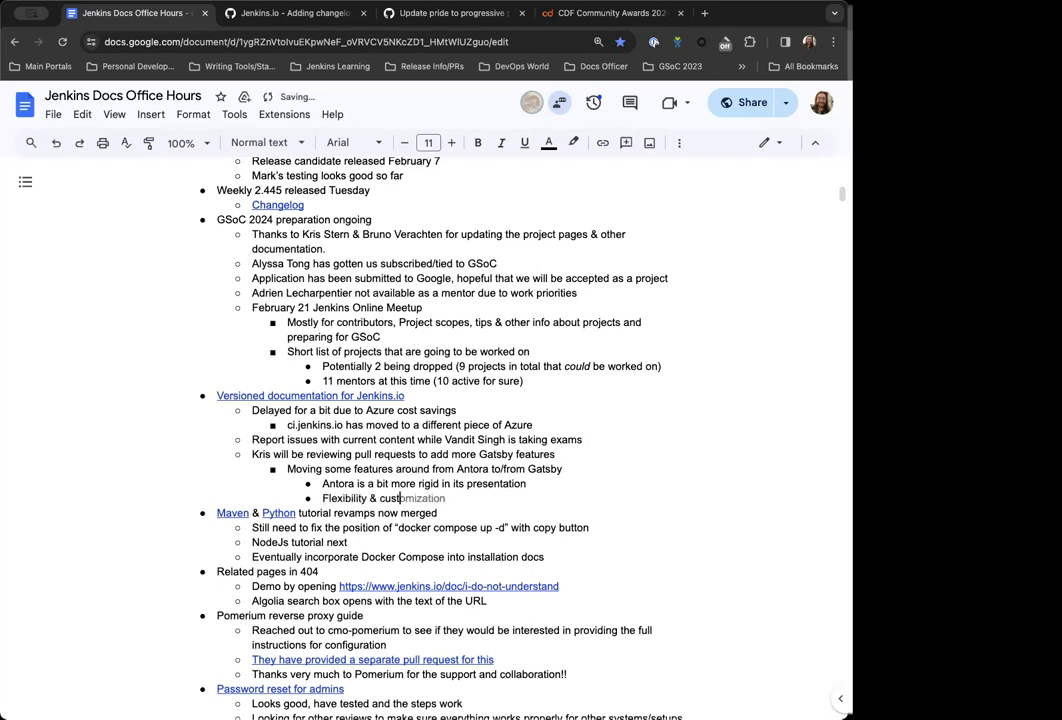
type("omizatiton")
key("BackSpace")
key("BackSpace")
key("BackSpace")
key("BackSpace")
type("on from Gatbsy")
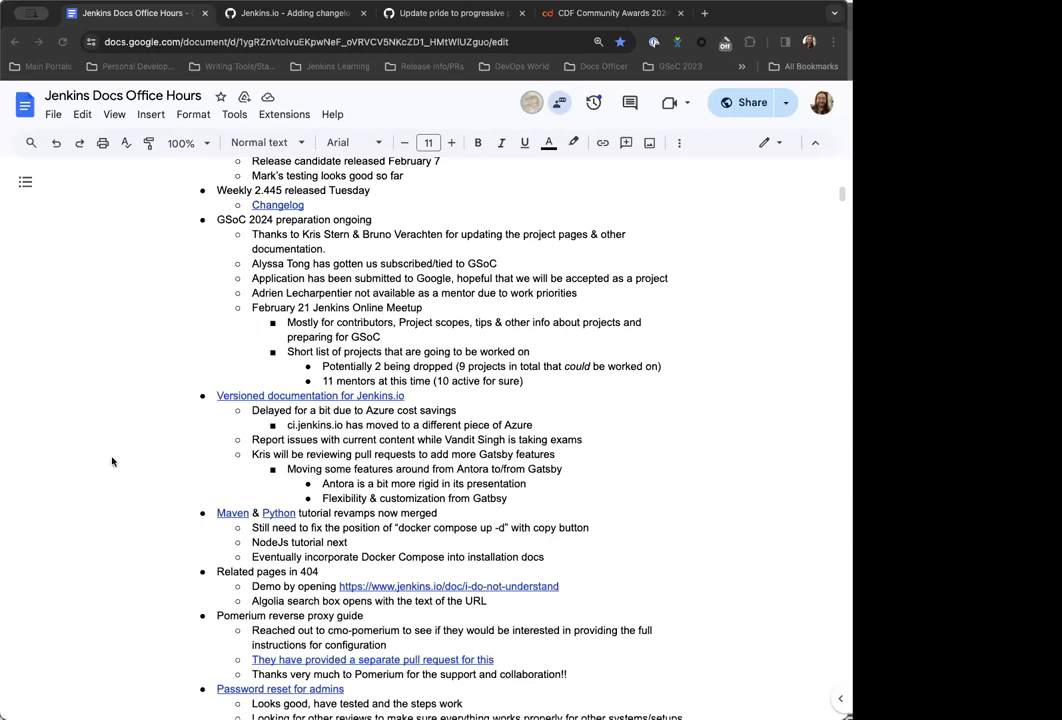
key("super+Tab")
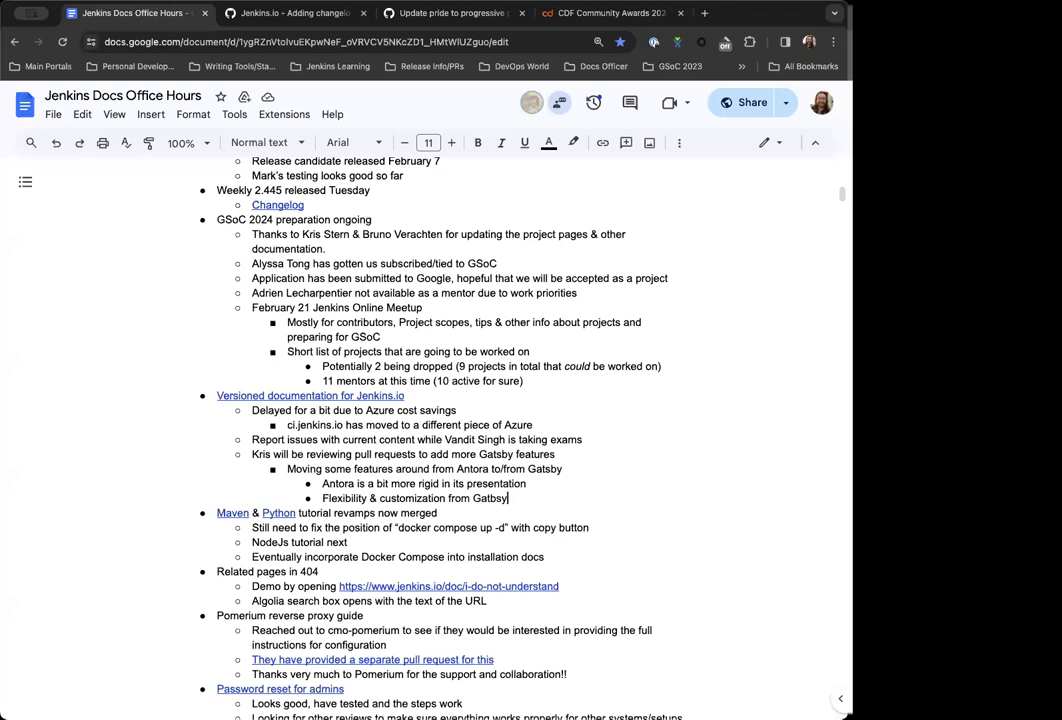
key("super+Tab")
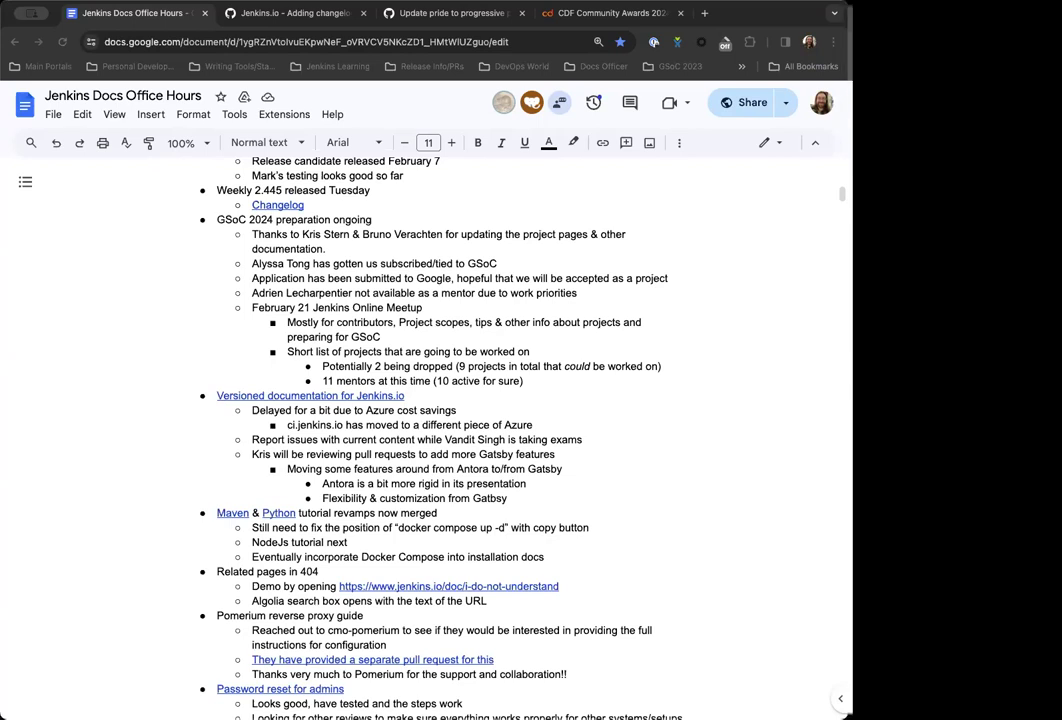
scroll(240, 400, "down", 3)
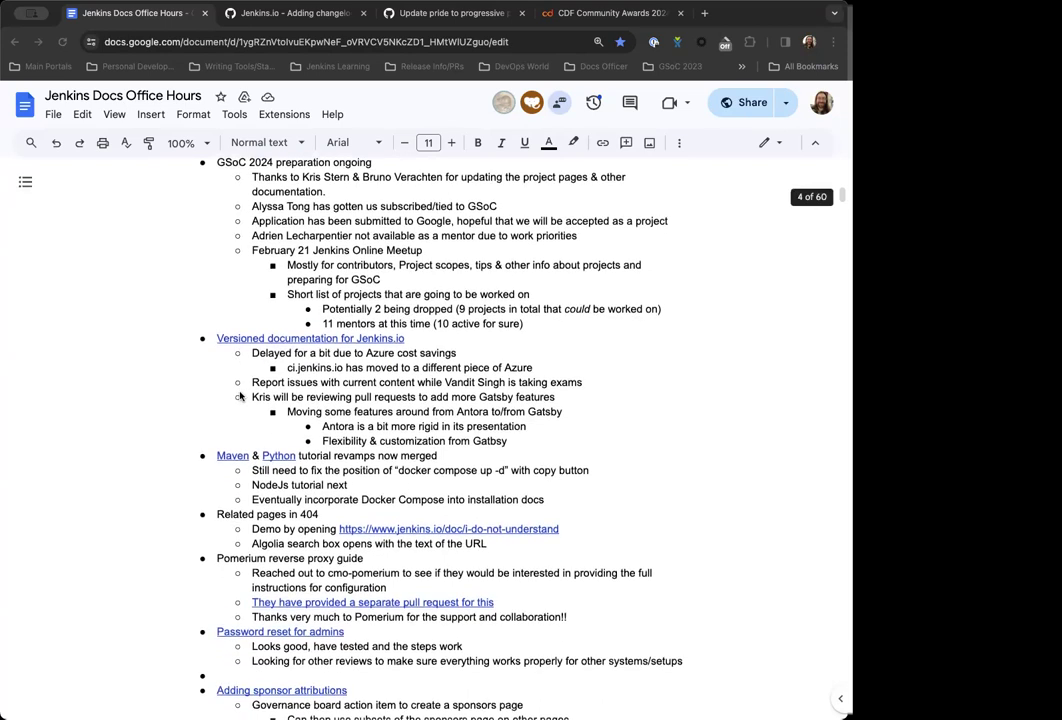
scroll(240, 397, "down", 1)
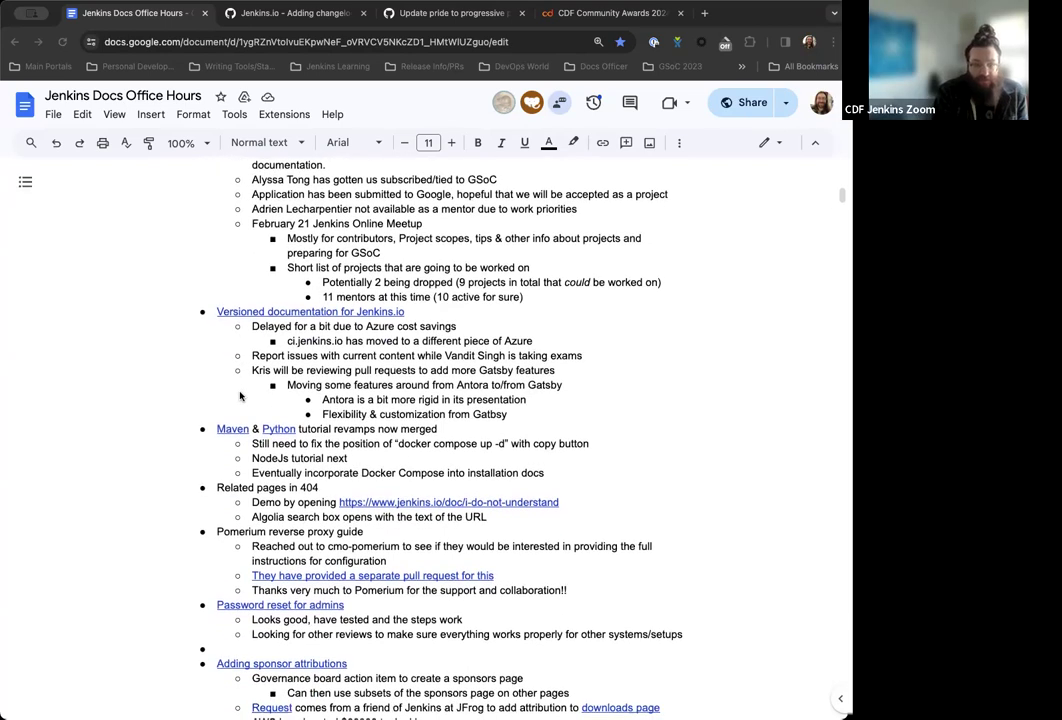
scroll(264, 380, "down", 1)
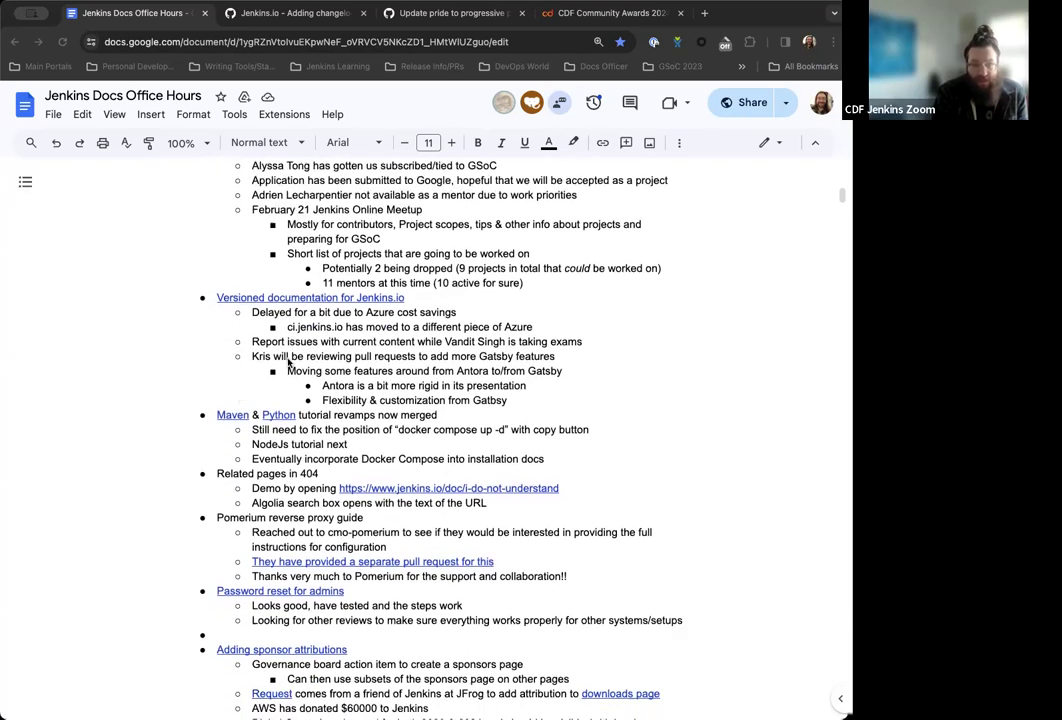
scroll(288, 363, "down", 1)
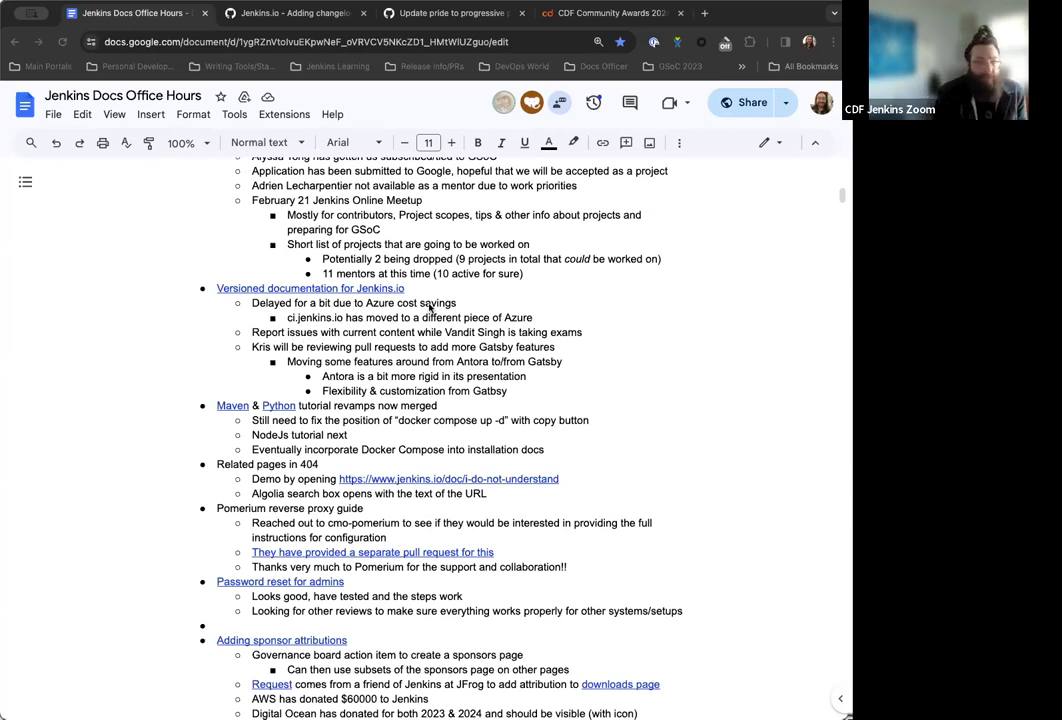
scroll(330, 350, "down", 3)
scroll(355, 358, "down", 1)
scroll(432, 300, "up", 1)
scroll(432, 300, "up", 1)
scroll(460, 298, "down", 2)
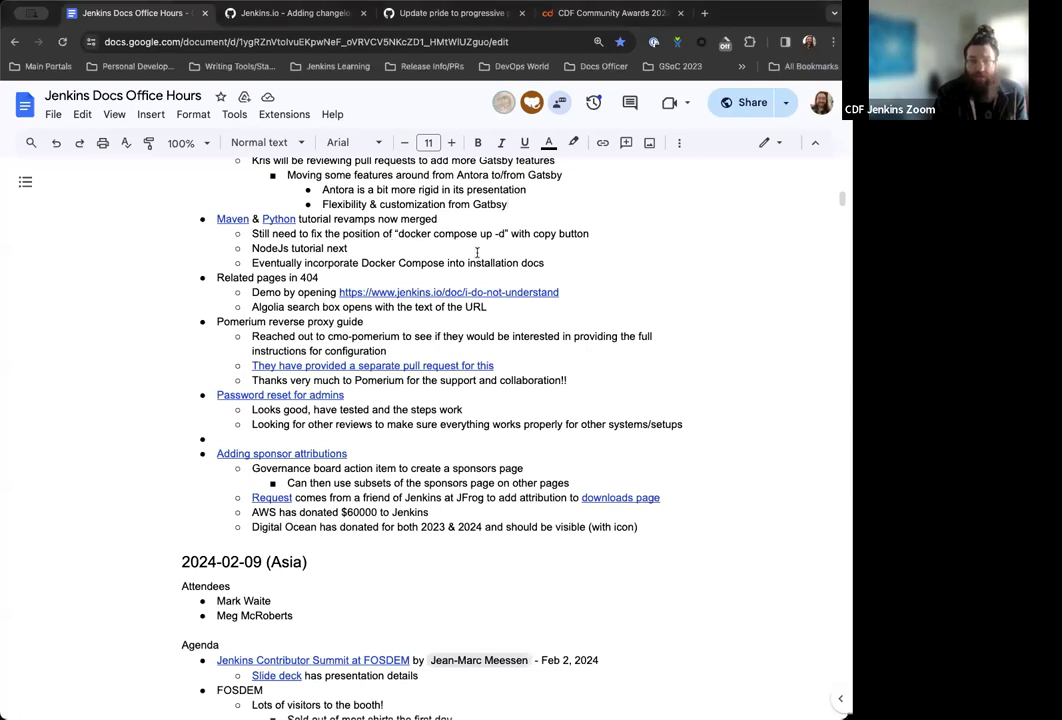
left_click(591, 233)
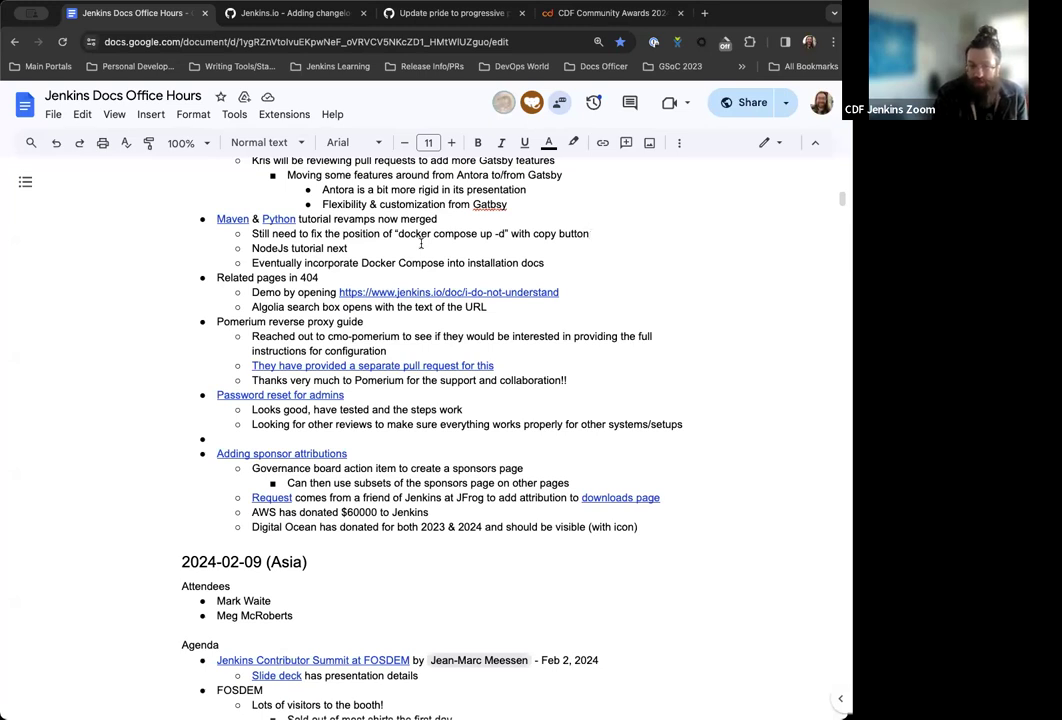
left_click_drag(398, 235, 505, 239)
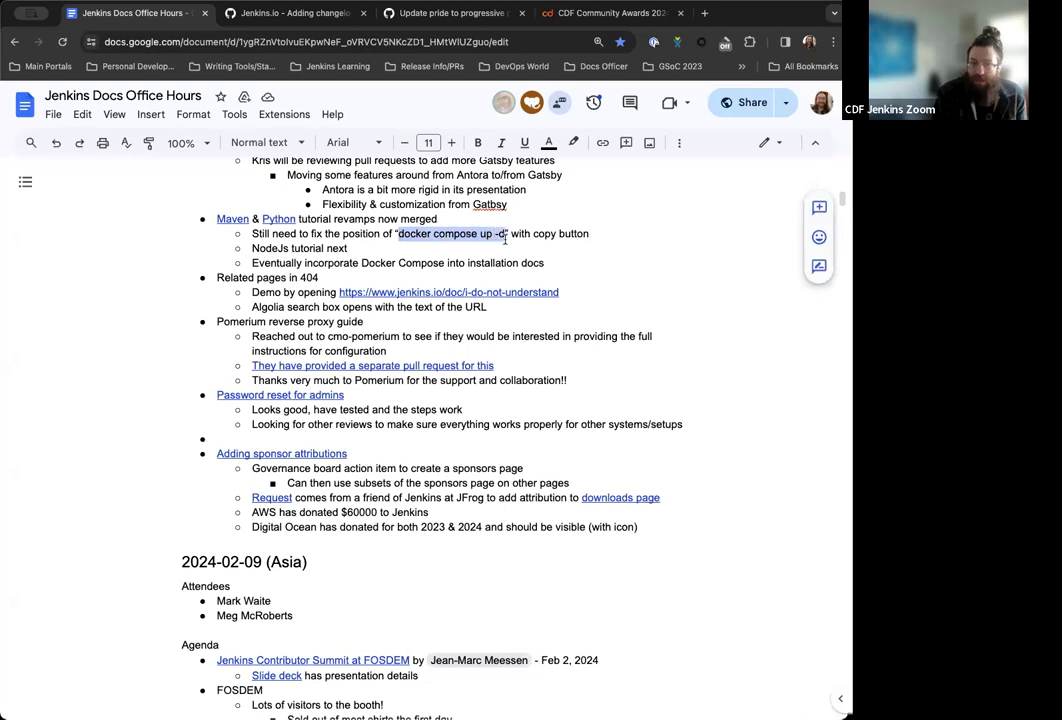
left_click(419, 247)
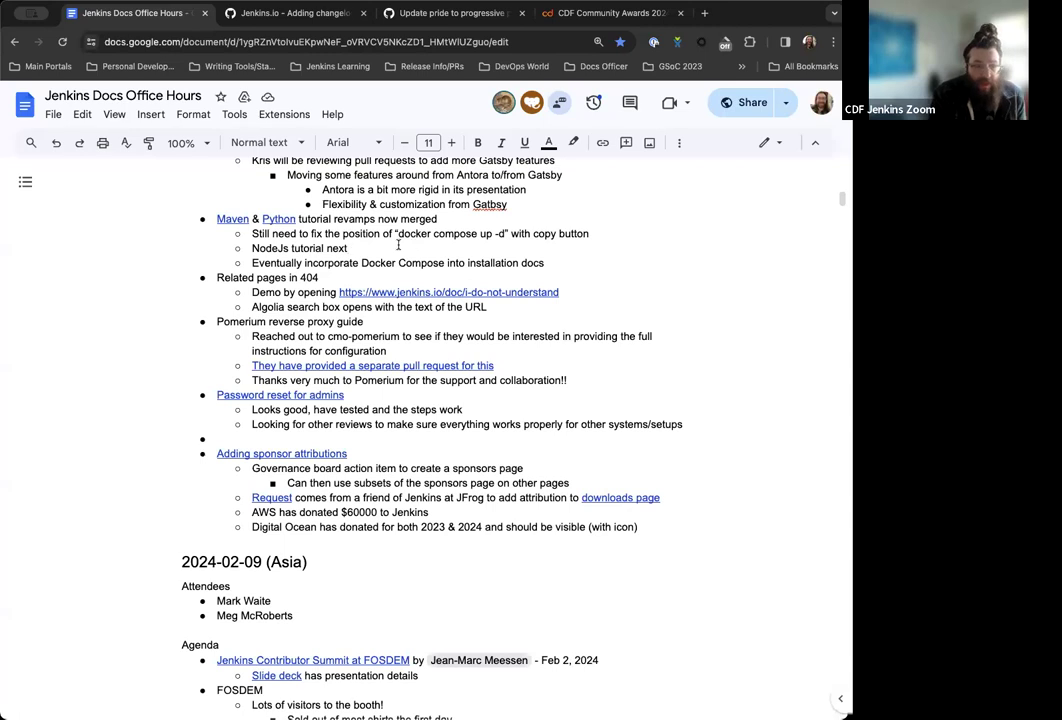
scroll(398, 244, "down", 1)
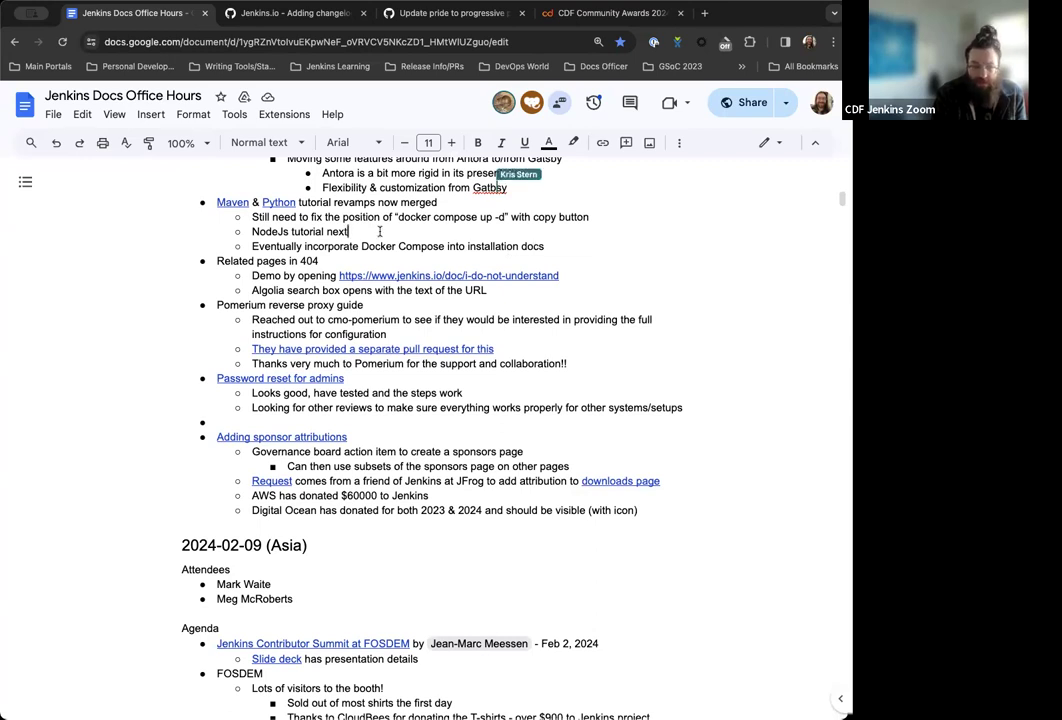
scroll(390, 245, "up", 2)
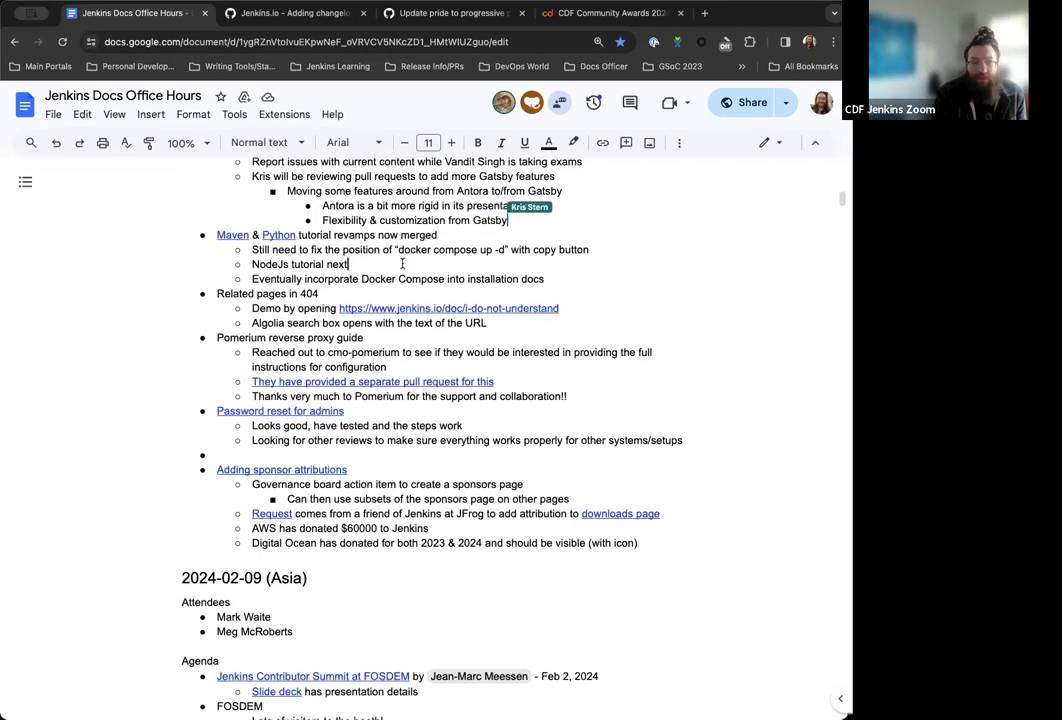
scroll(385, 263, "down", 1)
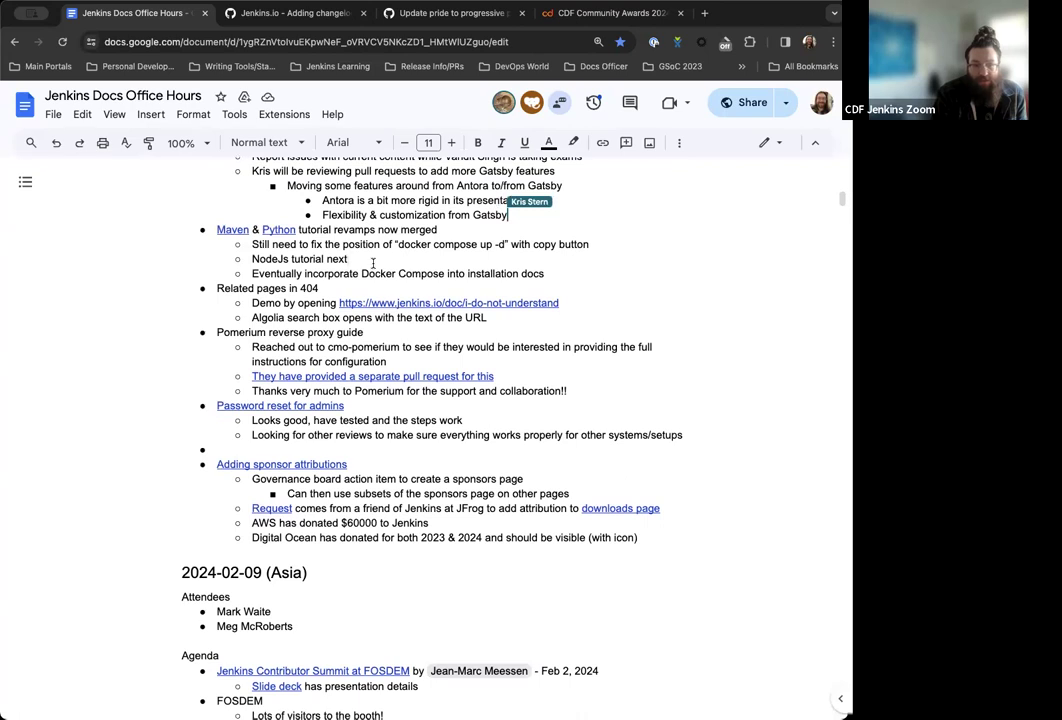
scroll(373, 263, "down", 2)
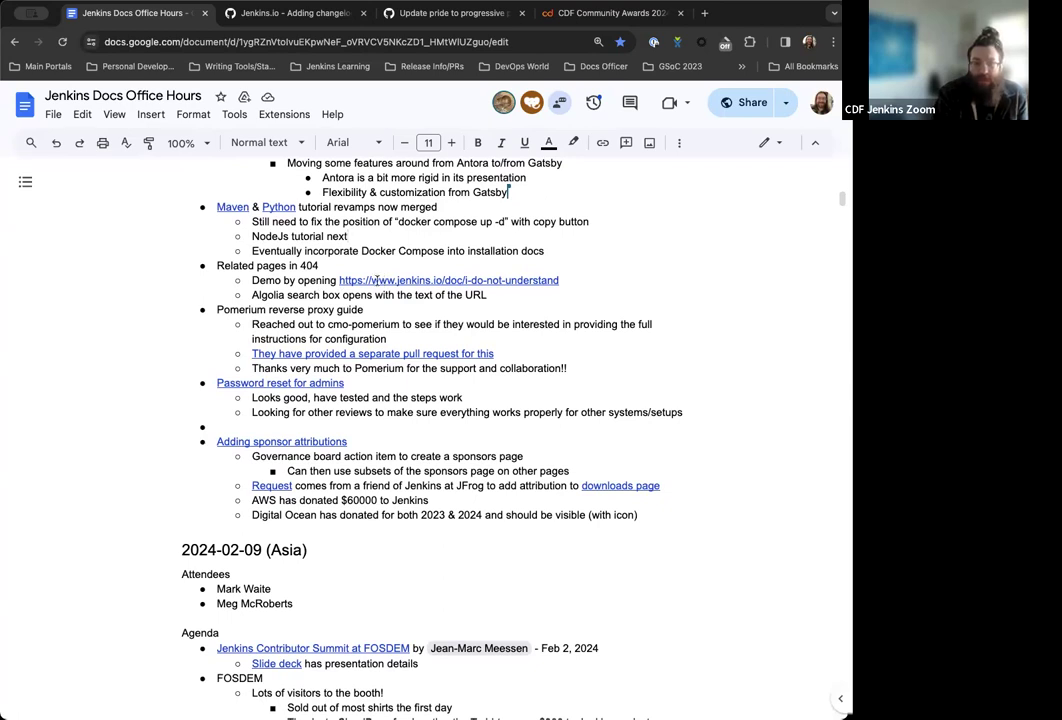
Open the jenkins.io/doc/i-do-not-understand demo link to show the Jenkins 404 page
left_click(376, 280)
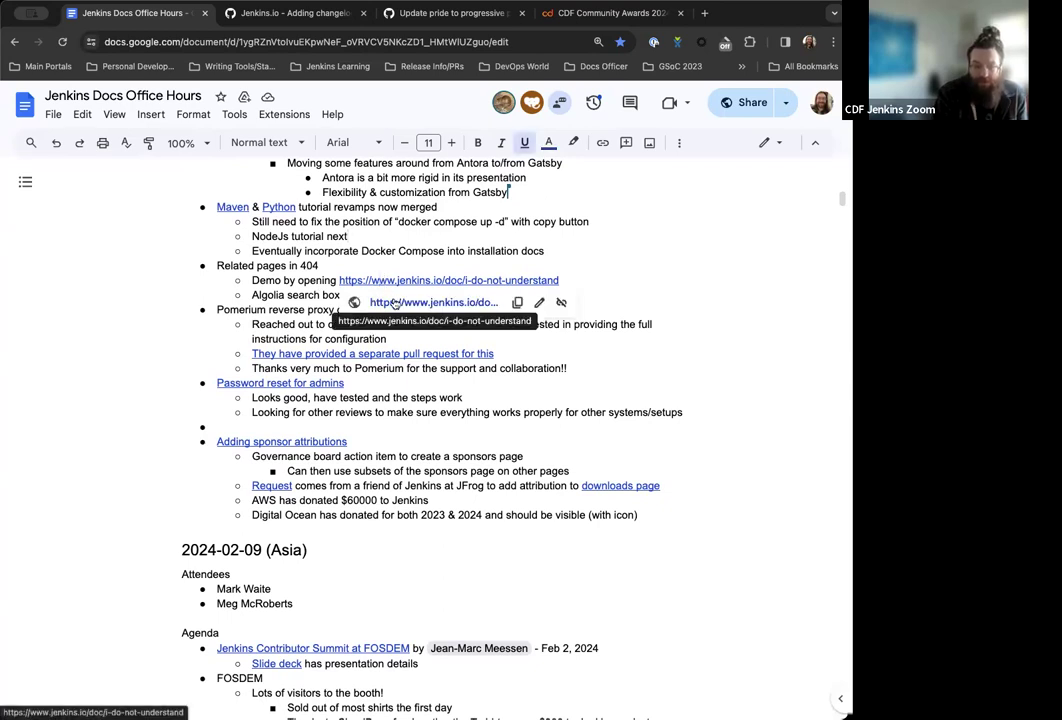
left_click(396, 303)
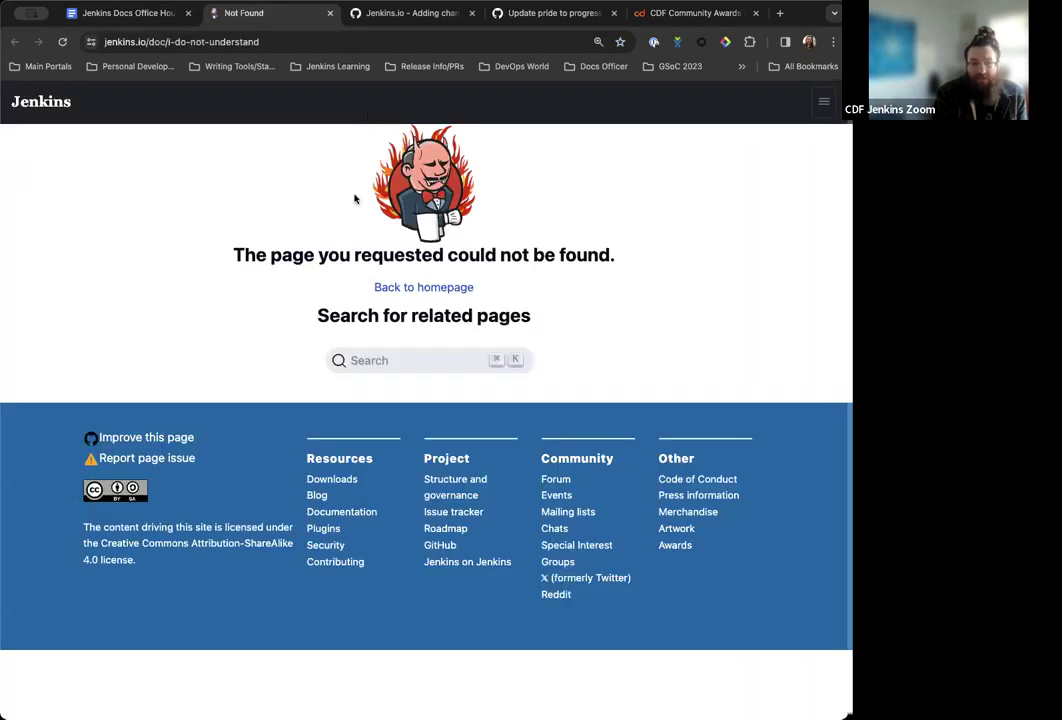
left_click(146, 12)
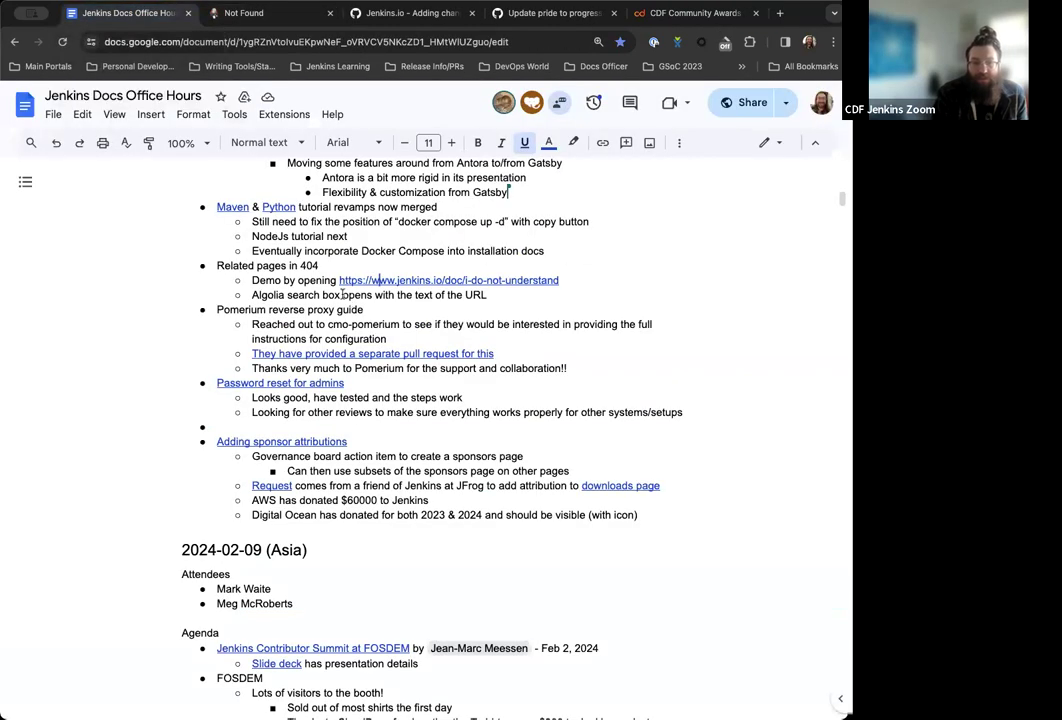
left_click(232, 12)
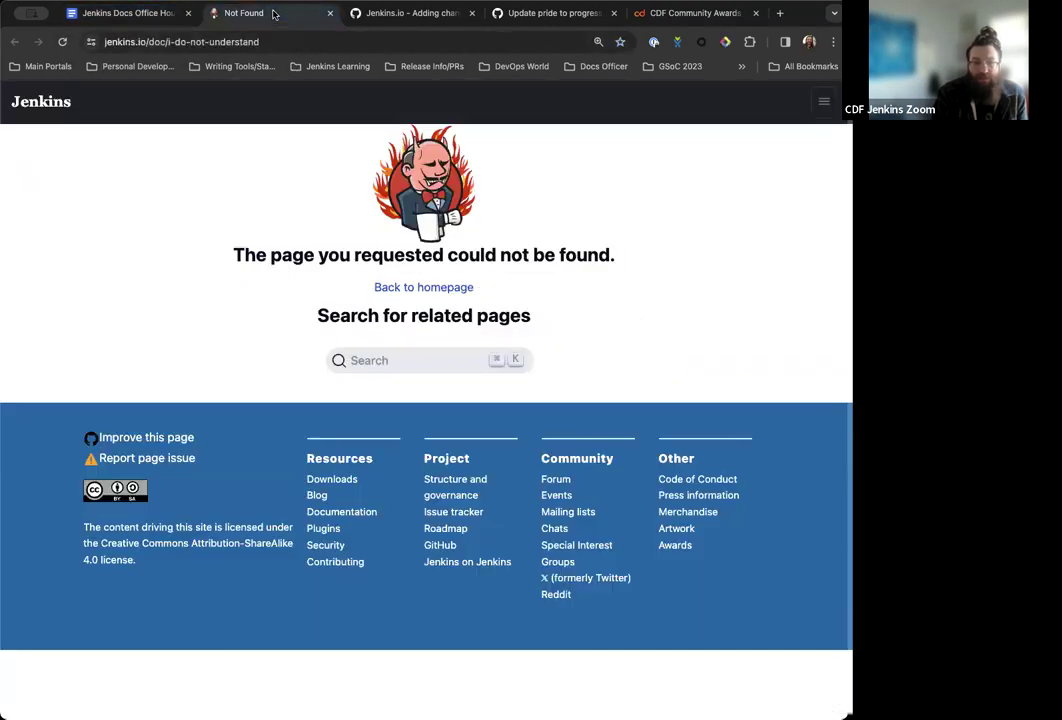
Try the 404 page's related-pages search prefilled from the URL, then clear and close it
left_click(402, 362)
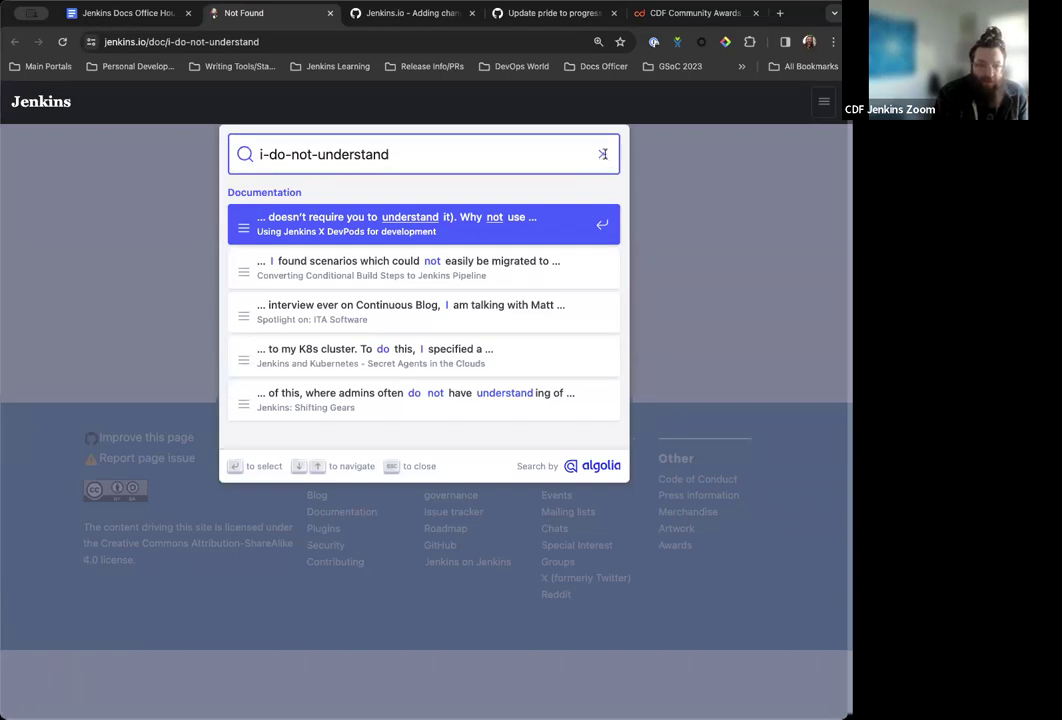
left_click(604, 159)
key("Escape")
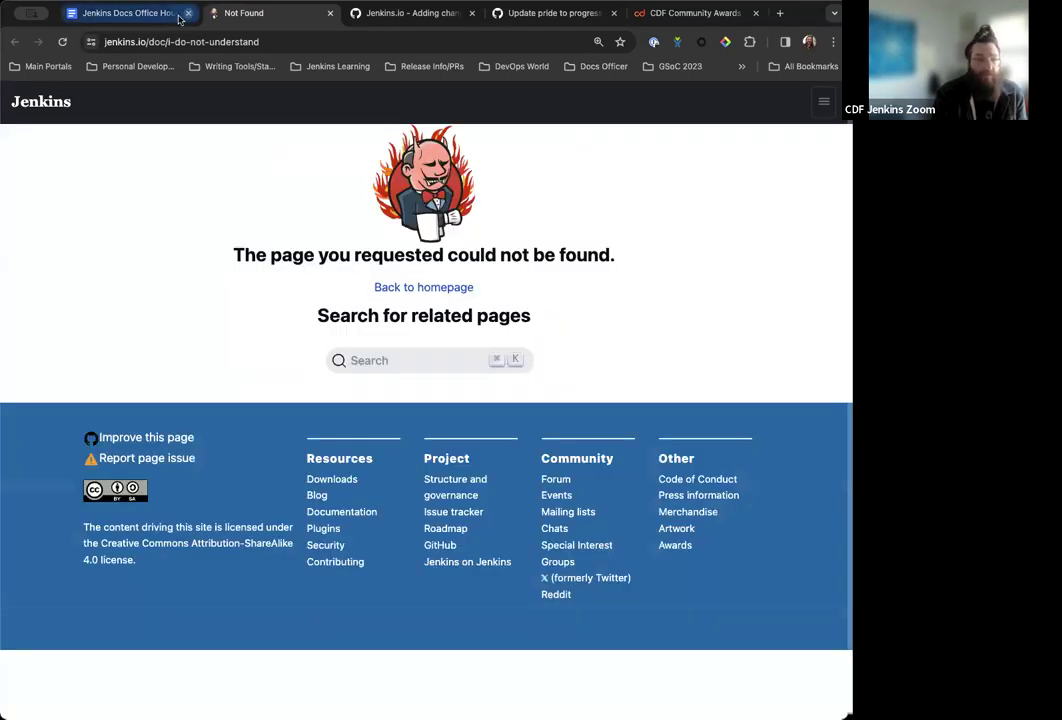
left_click(124, 17)
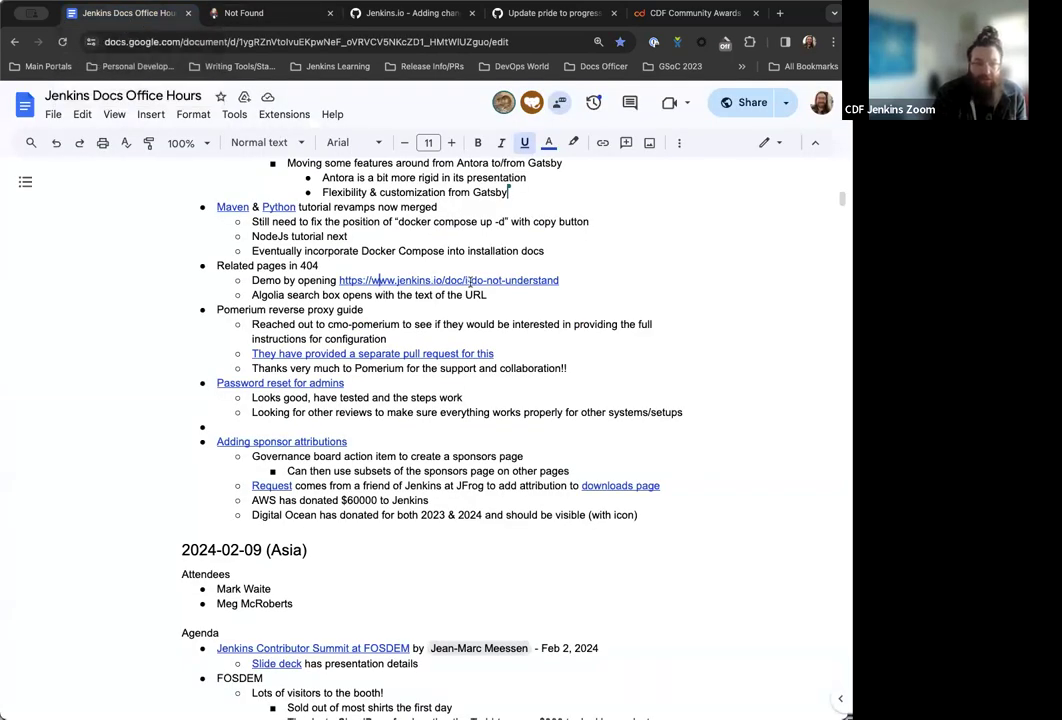
Back in the notes, scroll down and place the caret on the Pomerium reverse proxy guide link
left_click(235, 13)
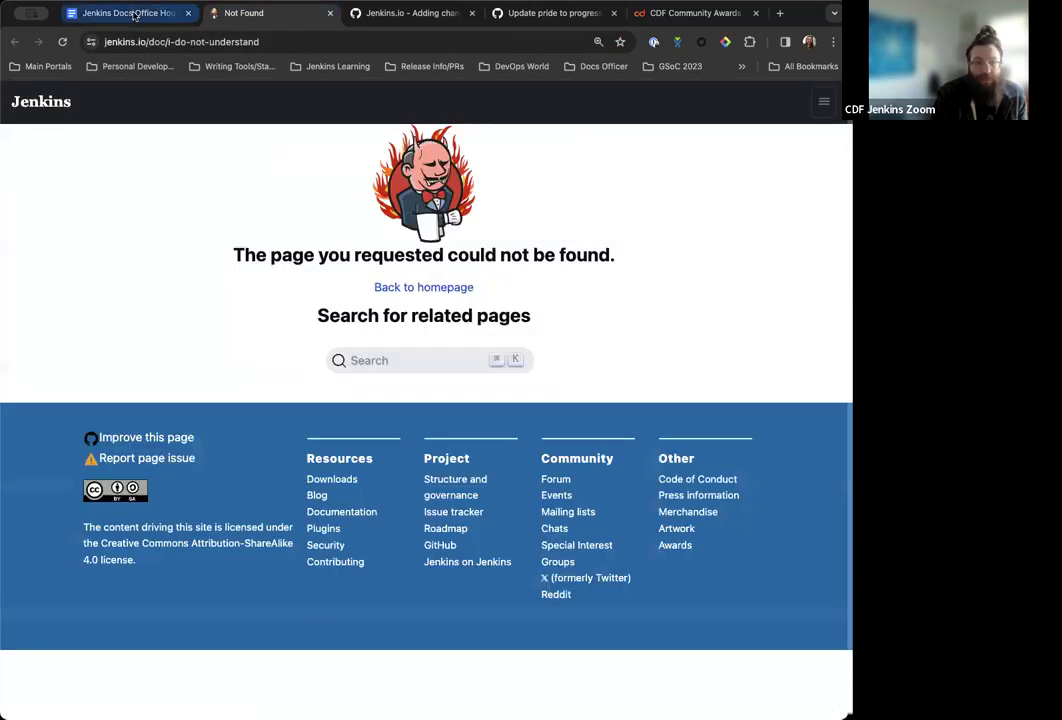
left_click(134, 15)
mouse_move(360, 272)
scroll(360, 272, "down", 1)
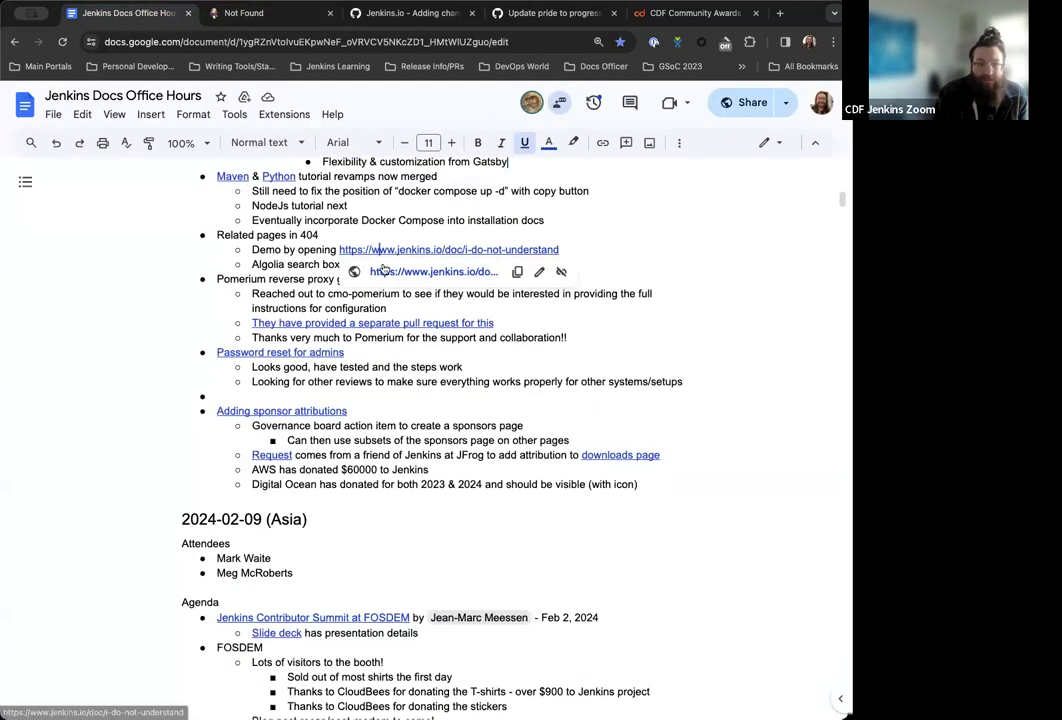
scroll(382, 269, "down", 1)
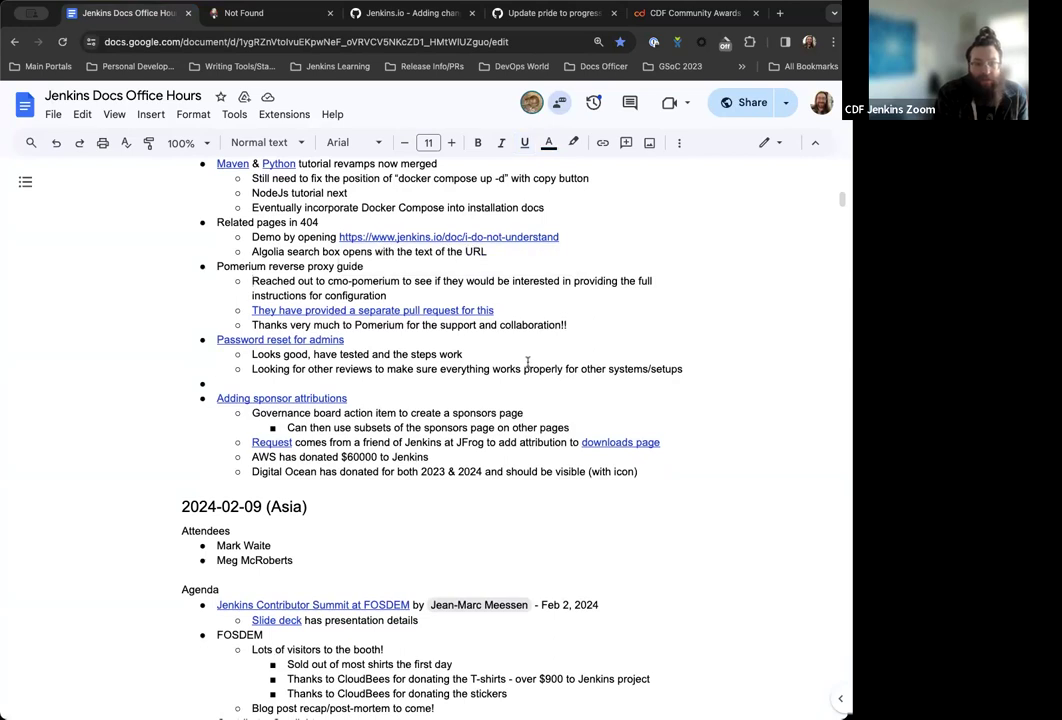
left_click(517, 314)
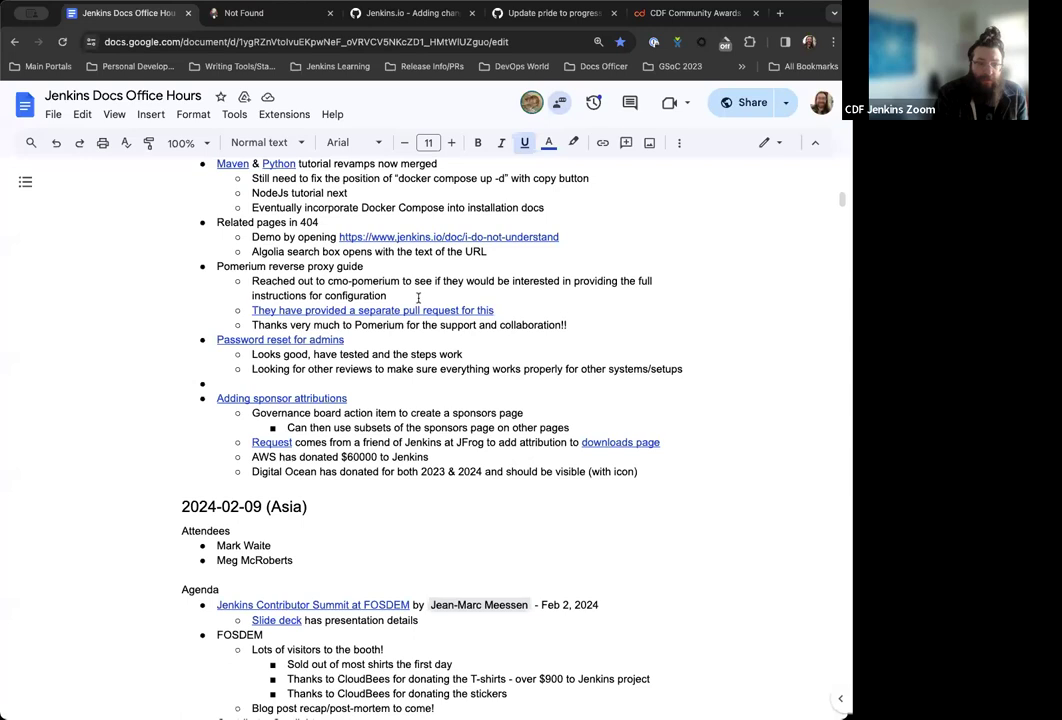
Open pull request #7078 'Update Pomerium reverse proxy guide' and scroll through its changed-file diff
left_click(390, 310)
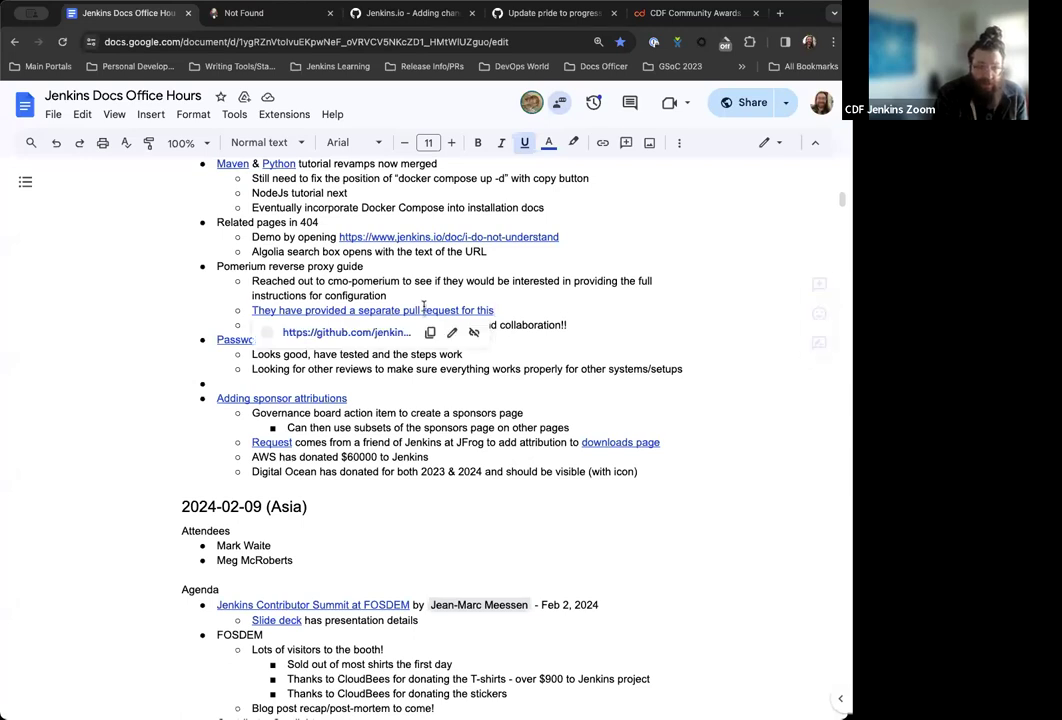
left_click(381, 332)
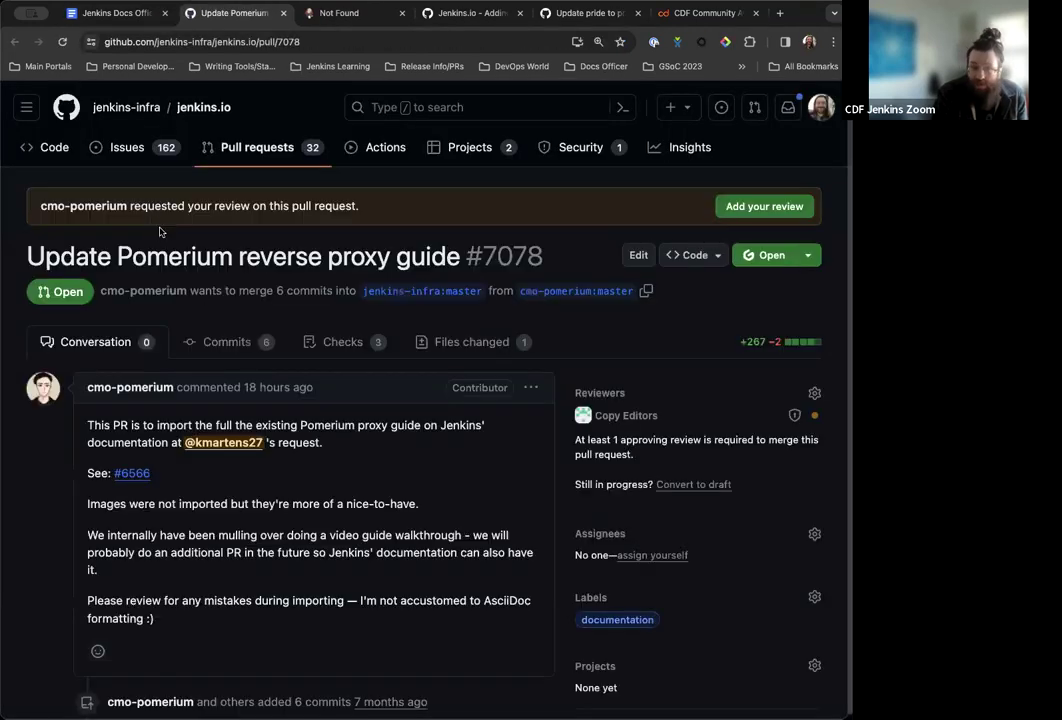
scroll(208, 300, "down", 2)
scroll(208, 300, "down", 5)
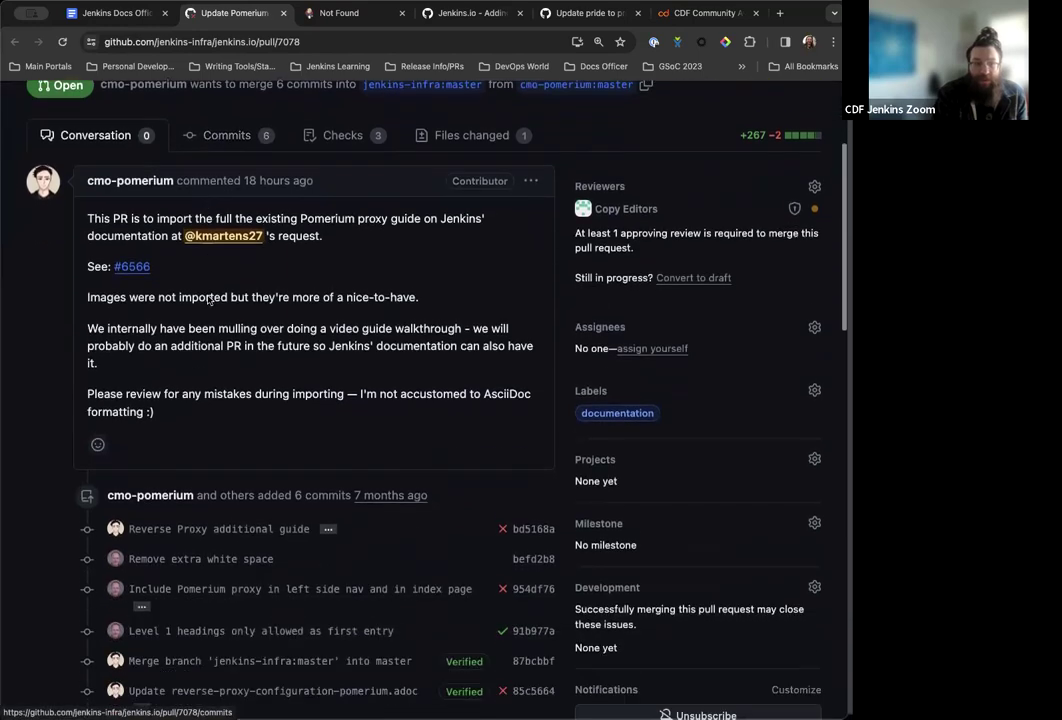
scroll(280, 376, "down", 15)
scroll(276, 374, "up", 20)
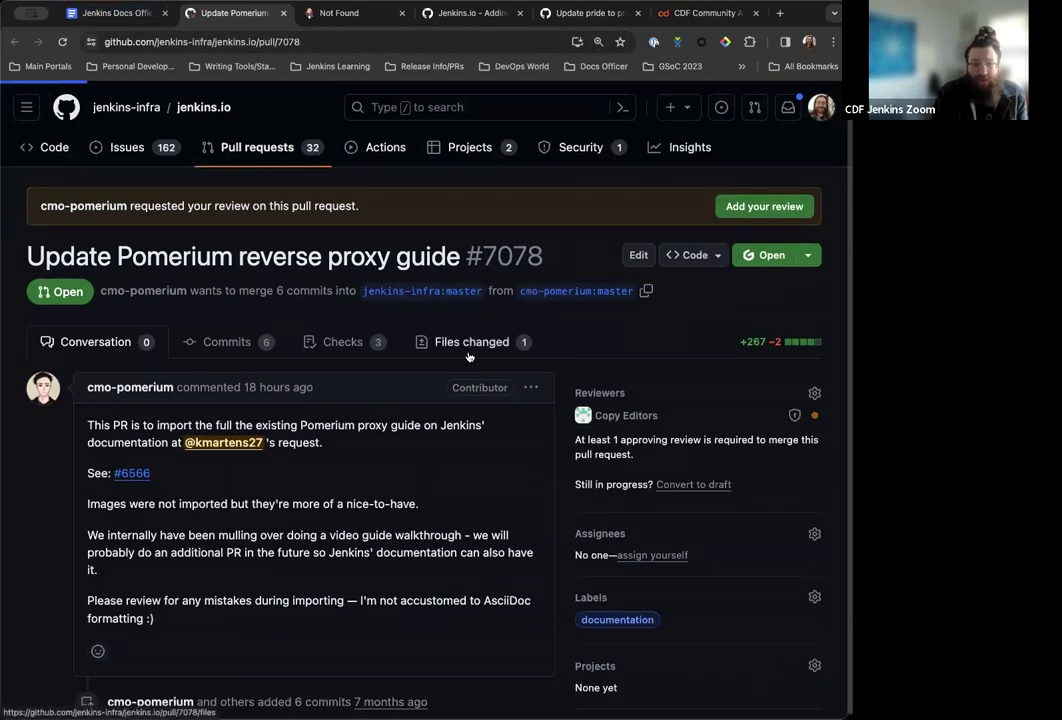
left_click(470, 342)
scroll(420, 415, "down", 20)
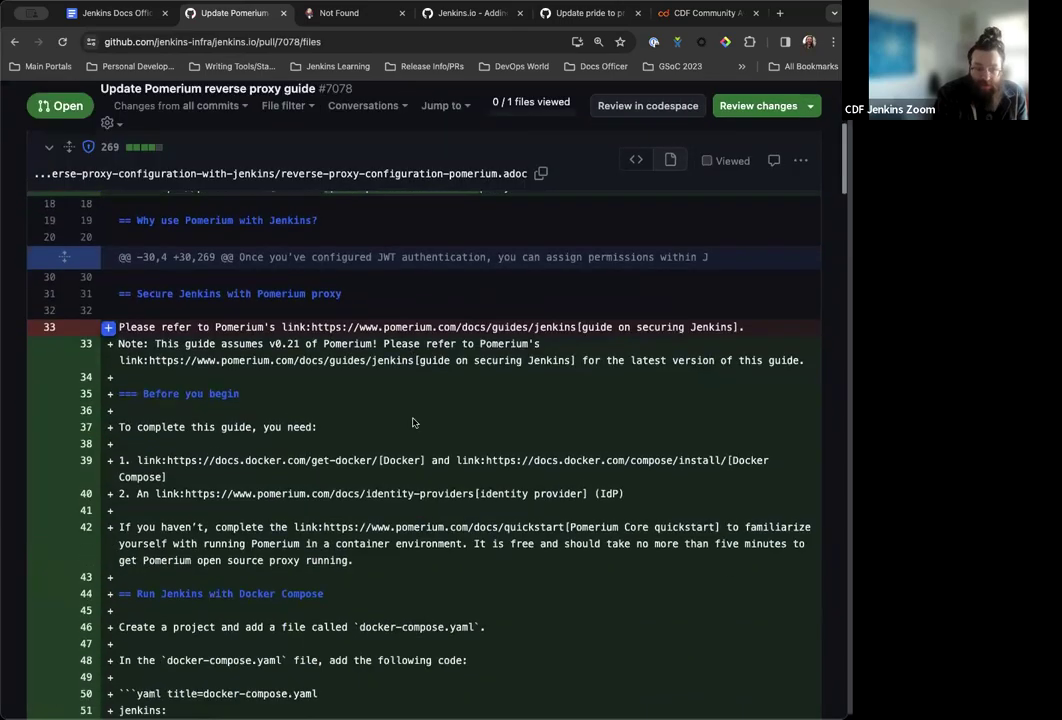
scroll(413, 422, "down", 20)
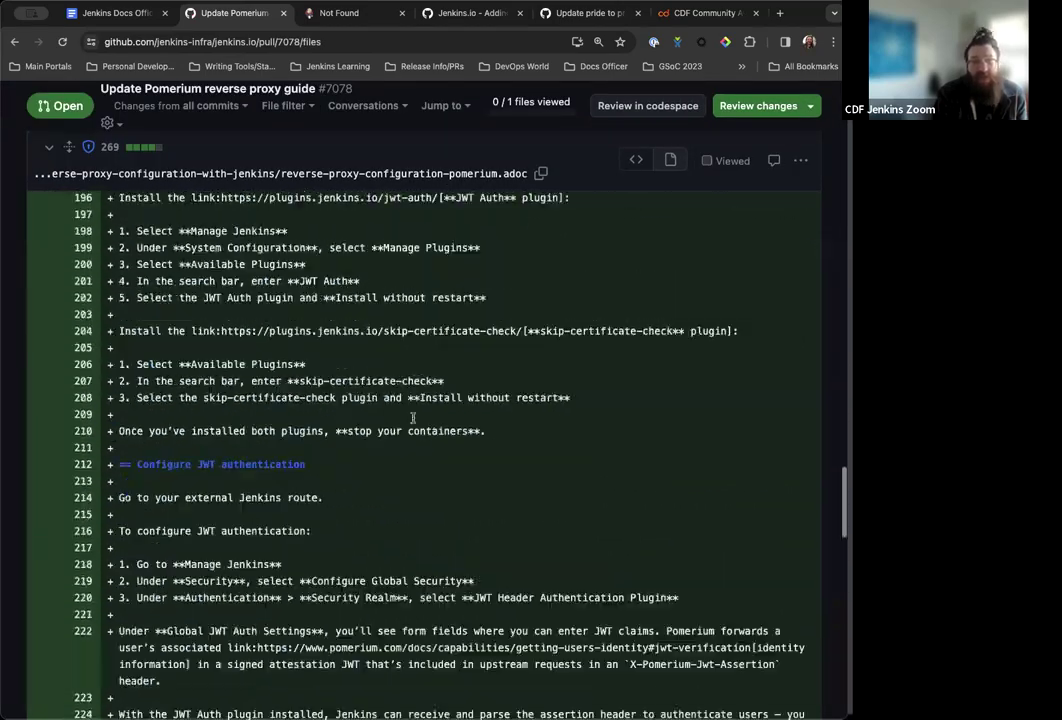
scroll(413, 422, "down", 3)
scroll(412, 422, "up", 20)
Delete the empty bullet between the password reset notes and the sponsor attributions item
left_click(96, 10)
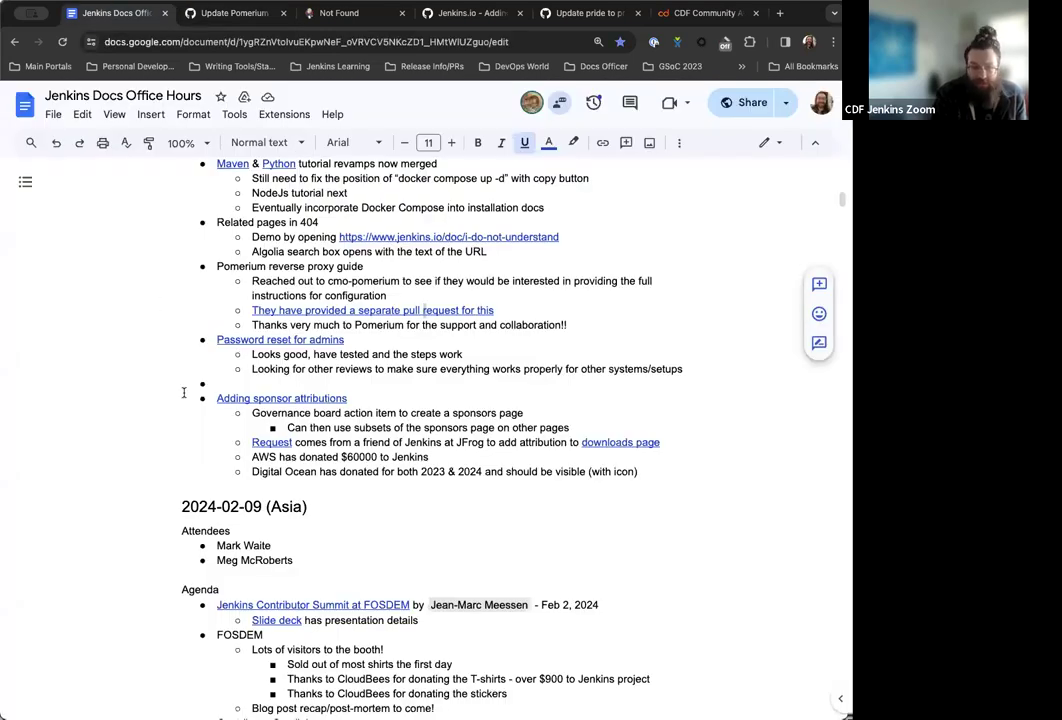
left_click(220, 375)
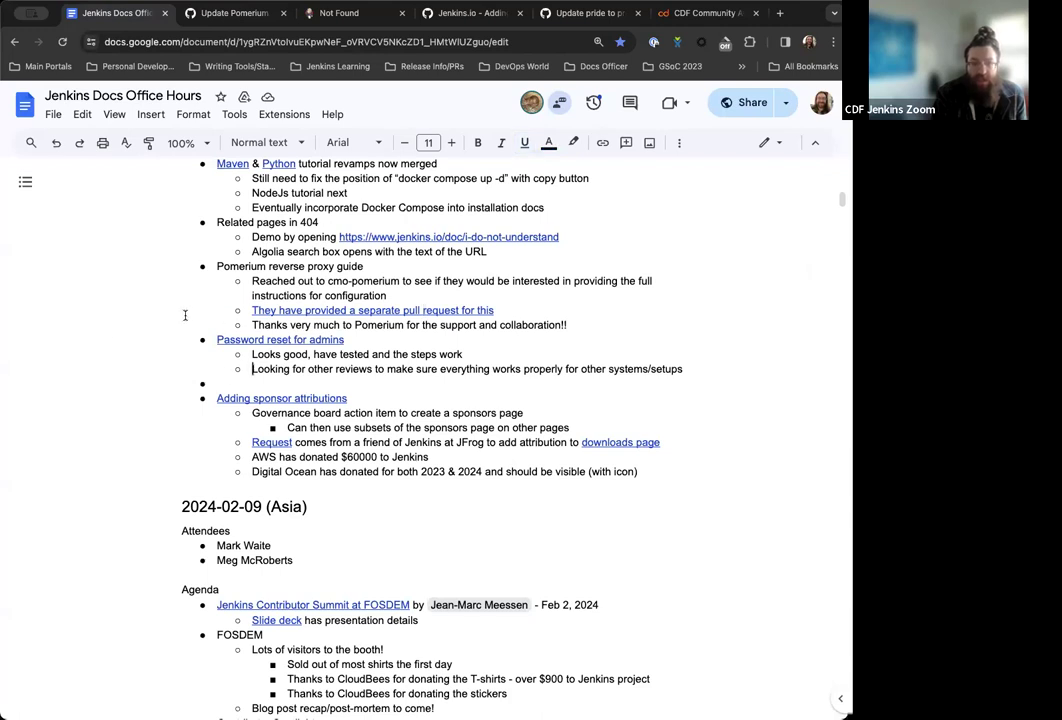
scroll(114, 331, "up", 1)
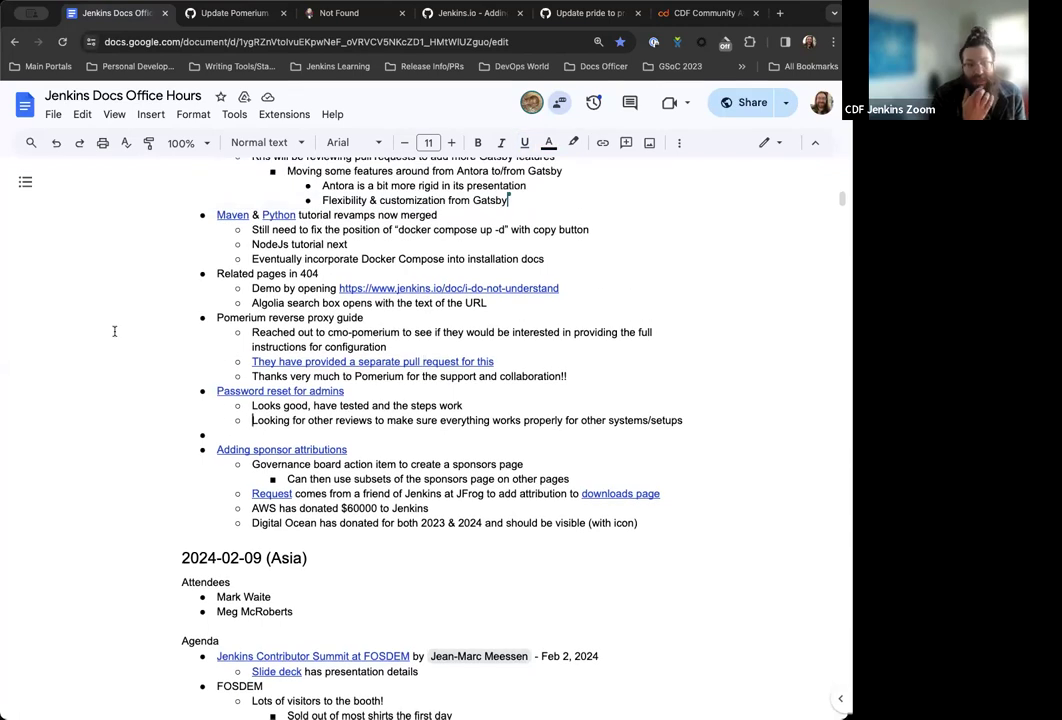
scroll(128, 300, "down", 1)
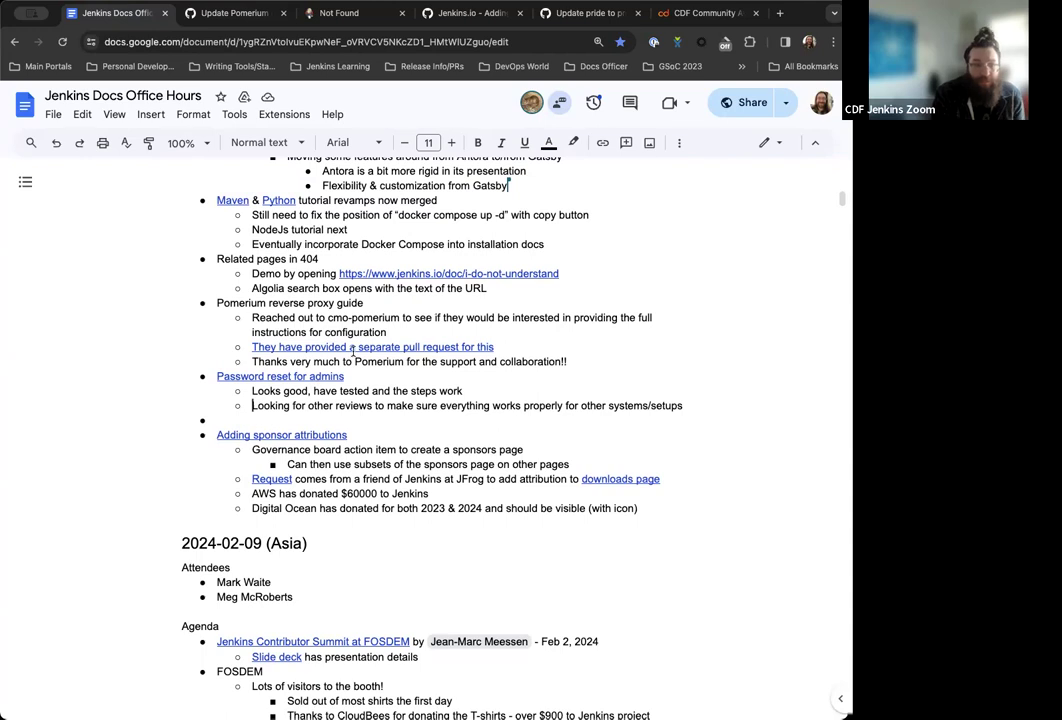
scroll(352, 350, "down", 3)
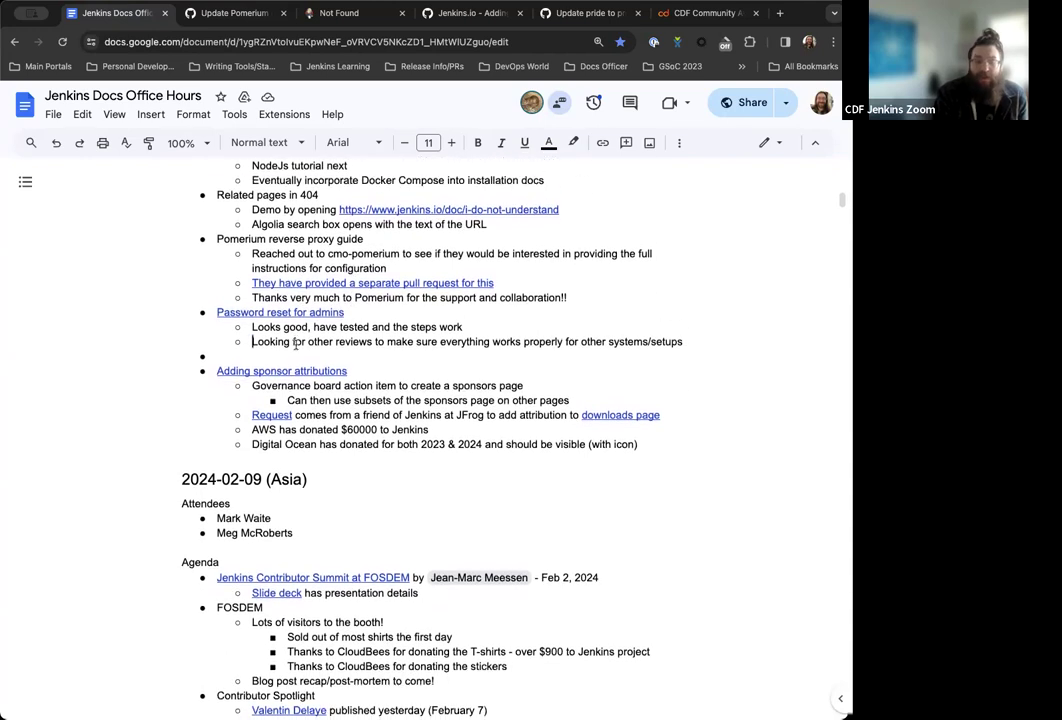
scroll(295, 344, "down", 1)
double_click(236, 337)
key("BackSpace")
Open pull request #7059 'Add Password Reset for Administrators Guide' and read through its conversation
left_click(266, 296)
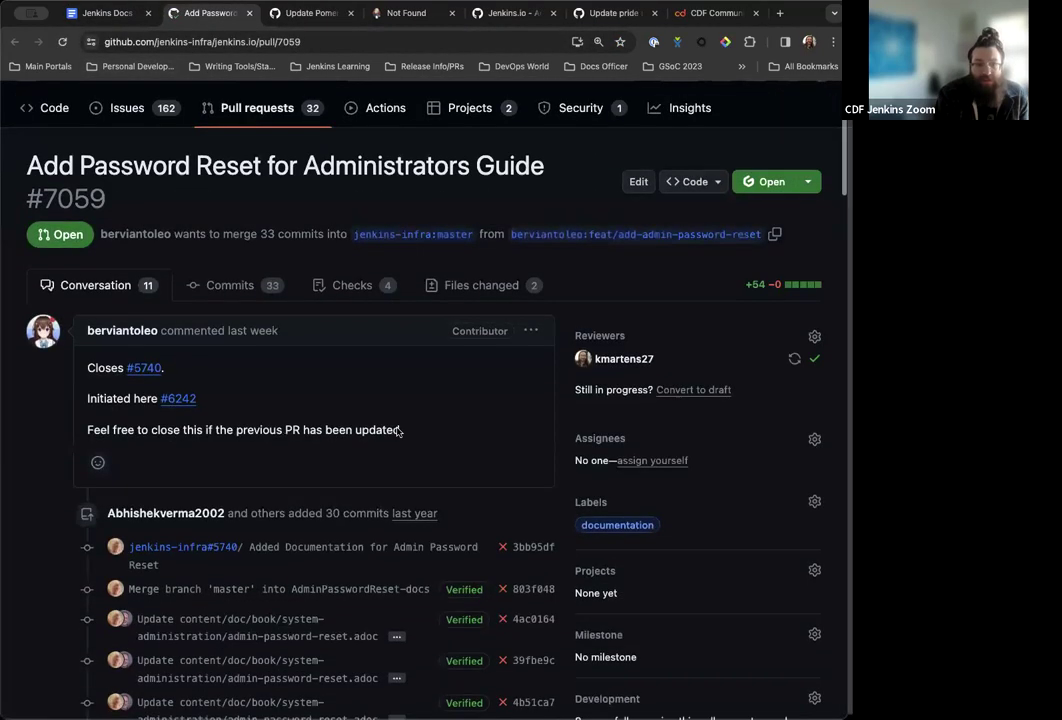
left_click(481, 285)
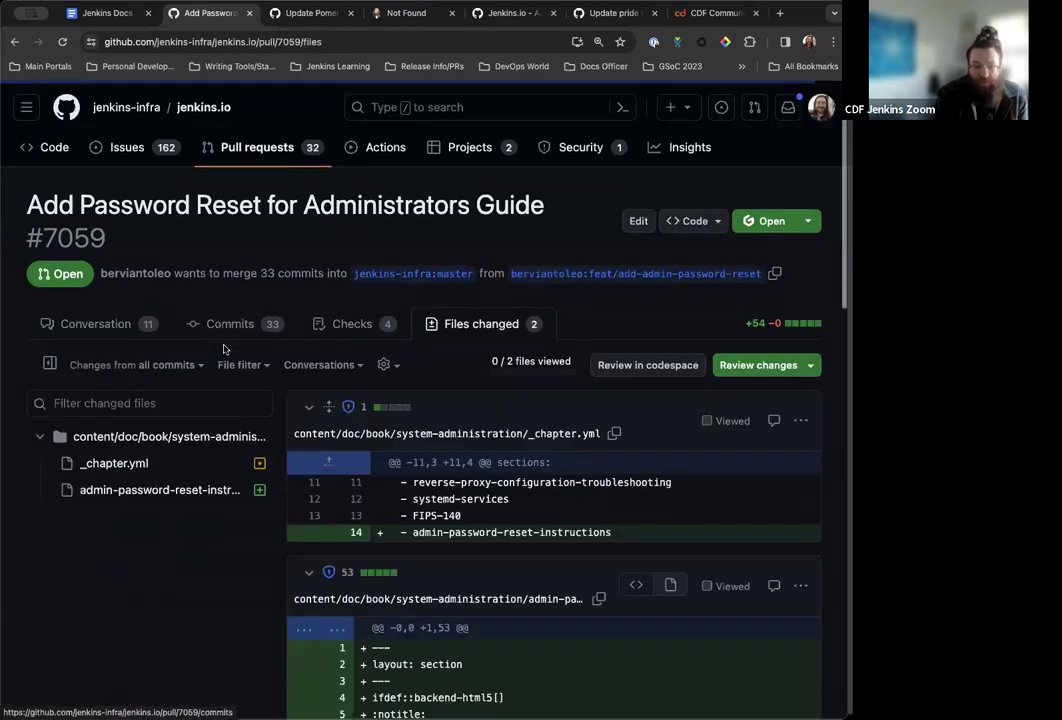
scroll(225, 349, "down", 8)
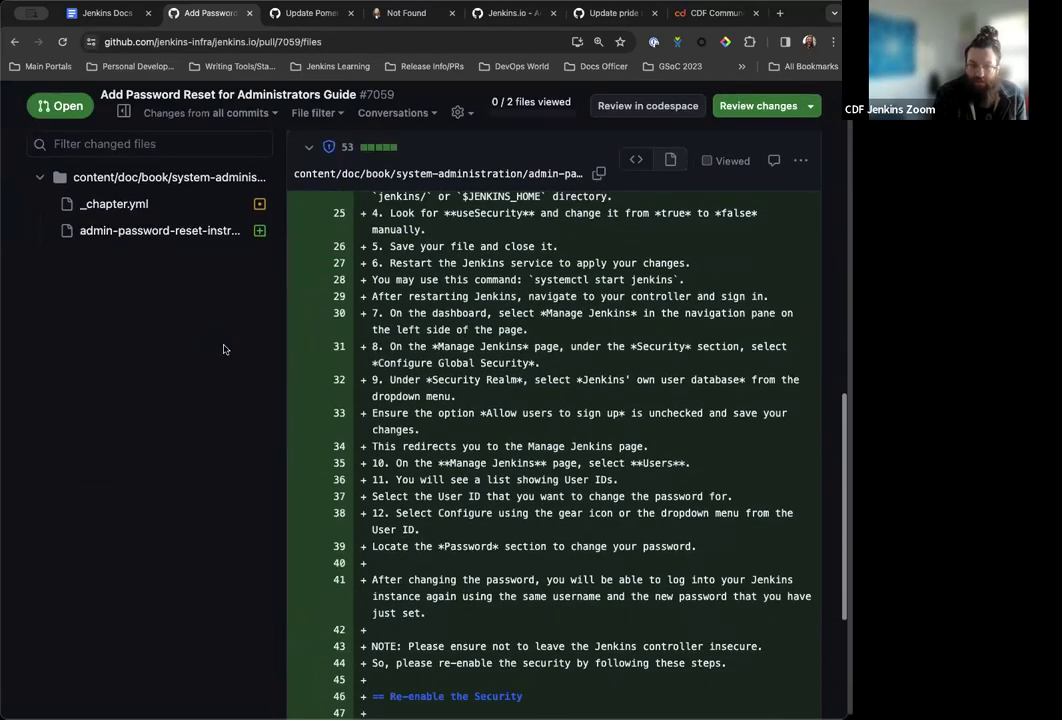
scroll(225, 350, "up", 10)
left_click(98, 323)
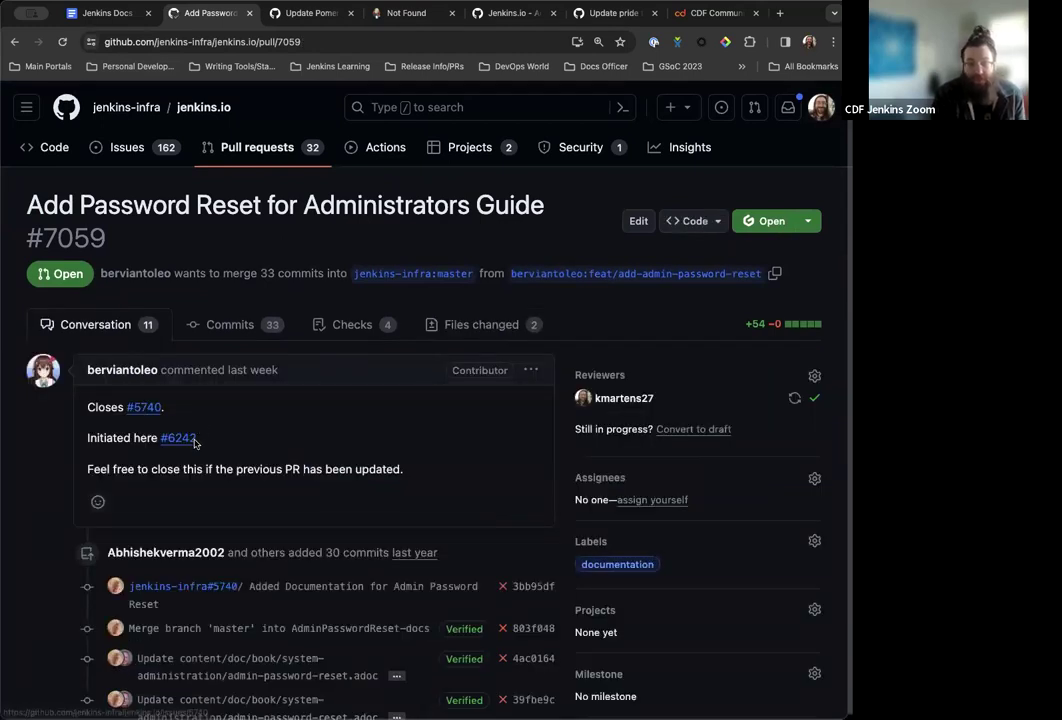
scroll(180, 432, "down", 1)
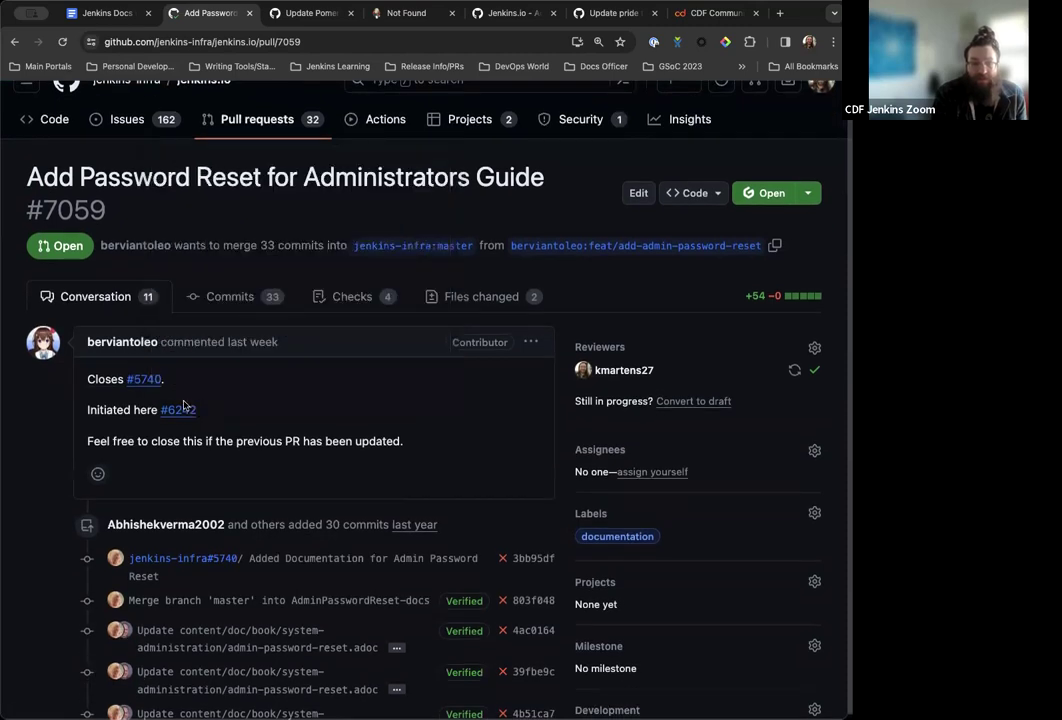
mouse_move(177, 411)
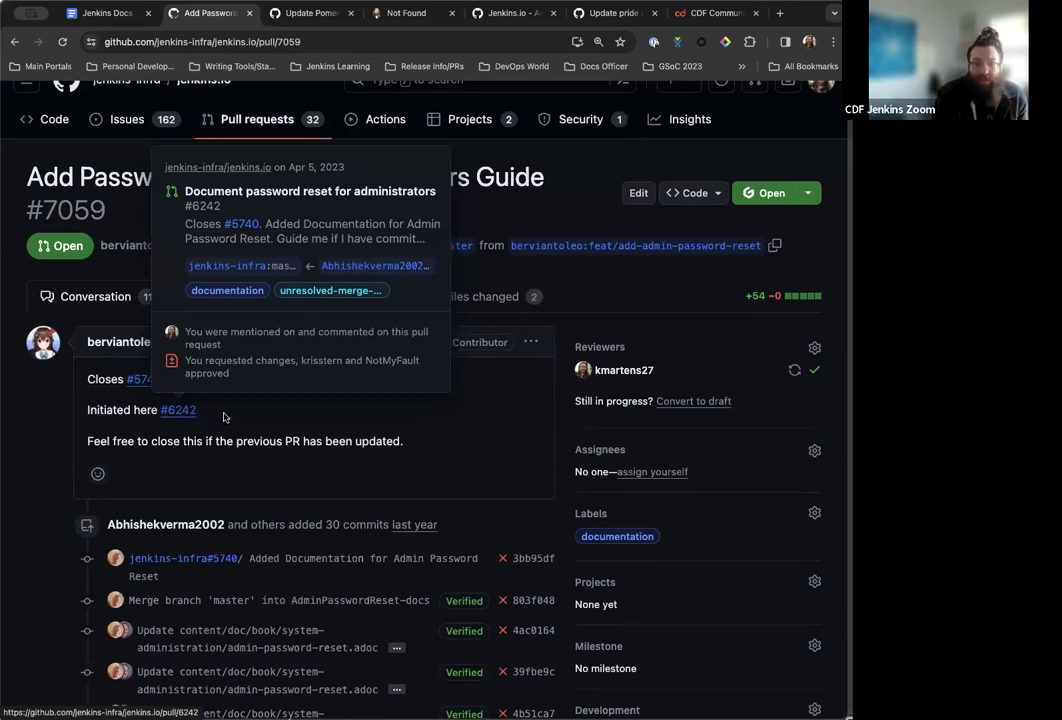
scroll(378, 432, "down", 10)
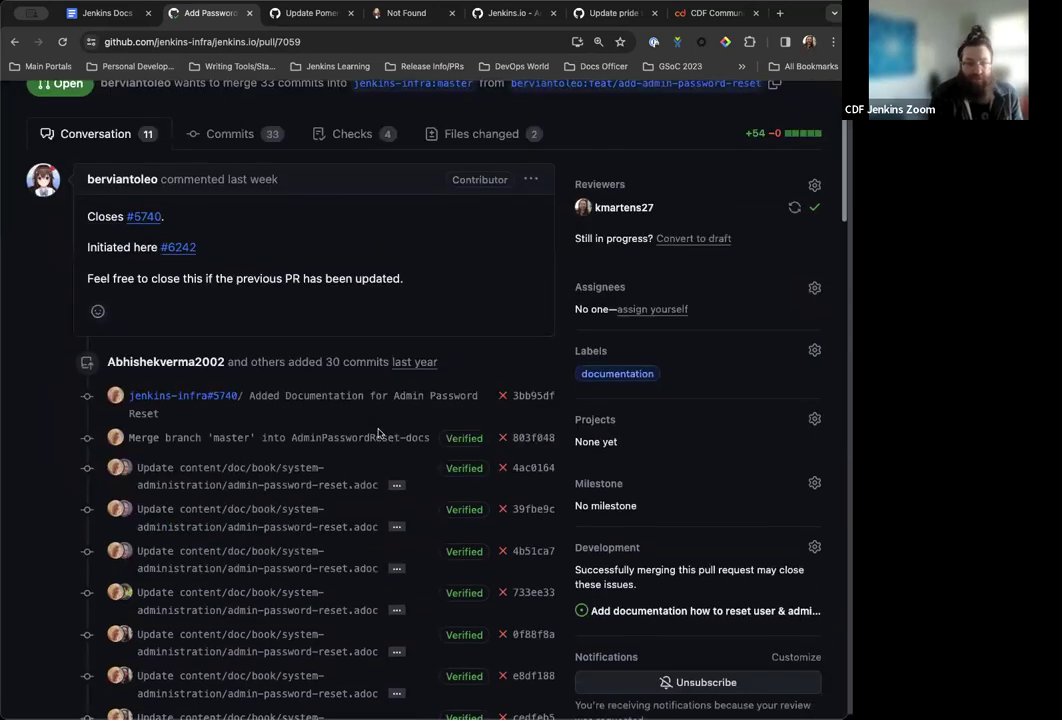
scroll(378, 432, "down", 20)
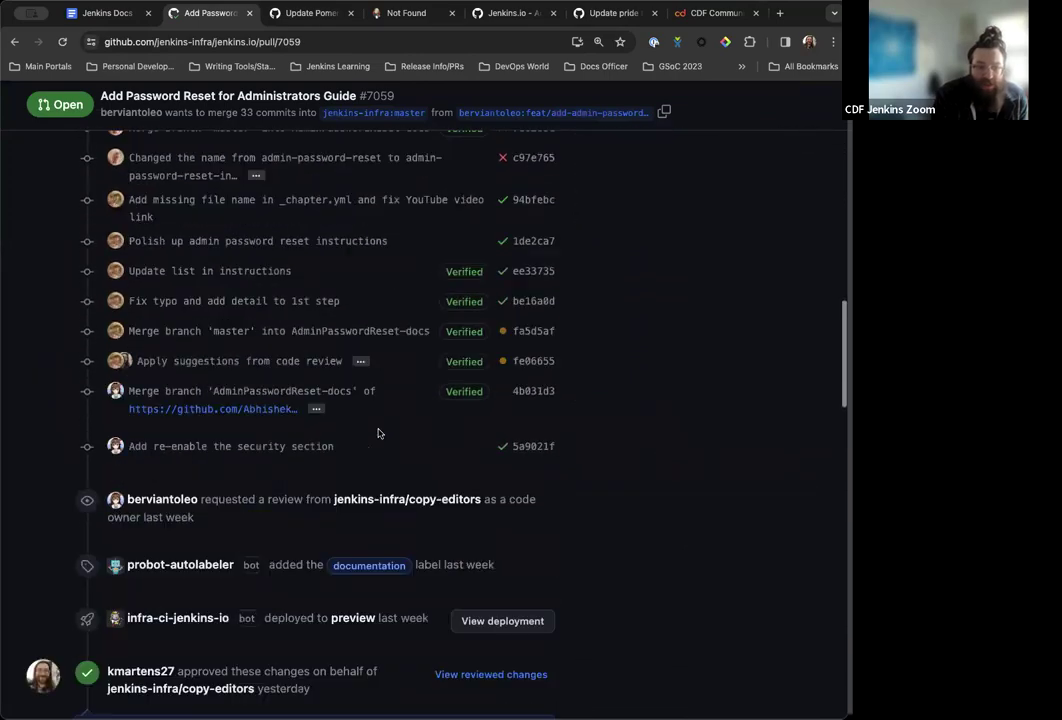
scroll(378, 430, "up", 20)
Scroll through the changed files: the _chapter.yml entry and the new 53-line admin password reset page
left_click(469, 333)
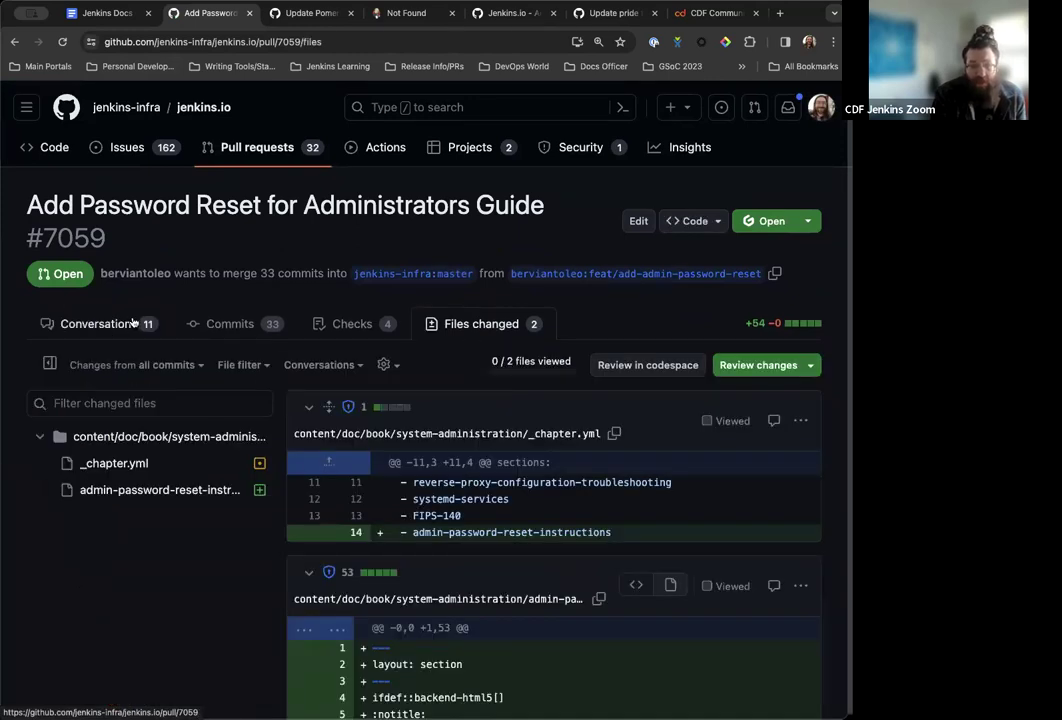
scroll(510, 565, "down", 5)
scroll(511, 563, "down", 4)
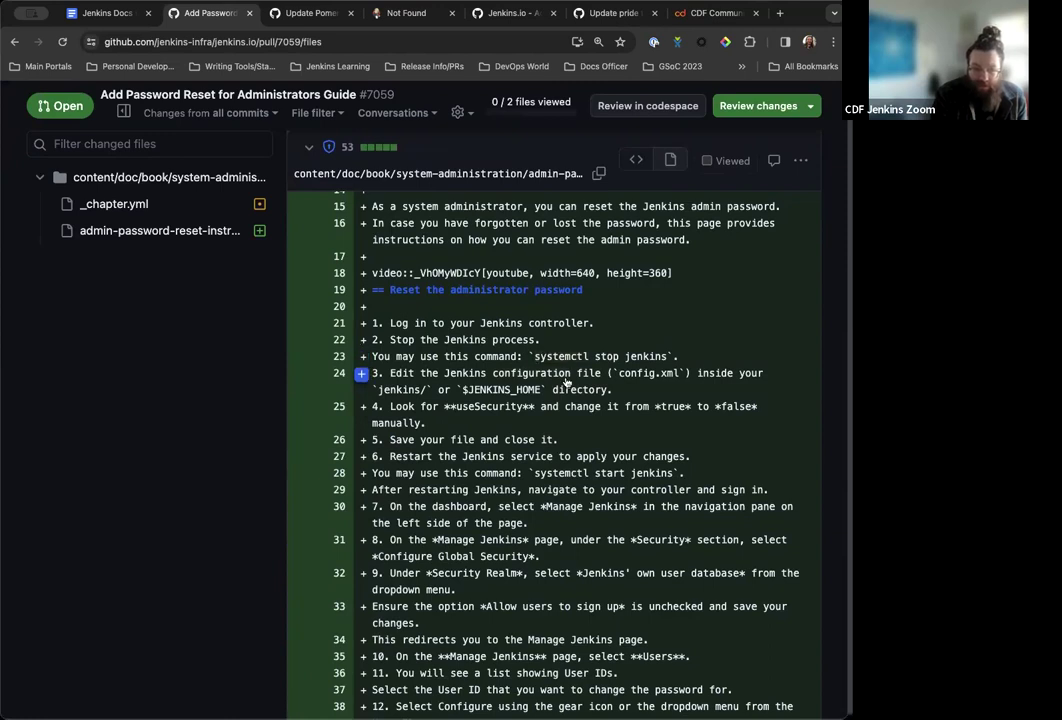
scroll(566, 381, "down", 1)
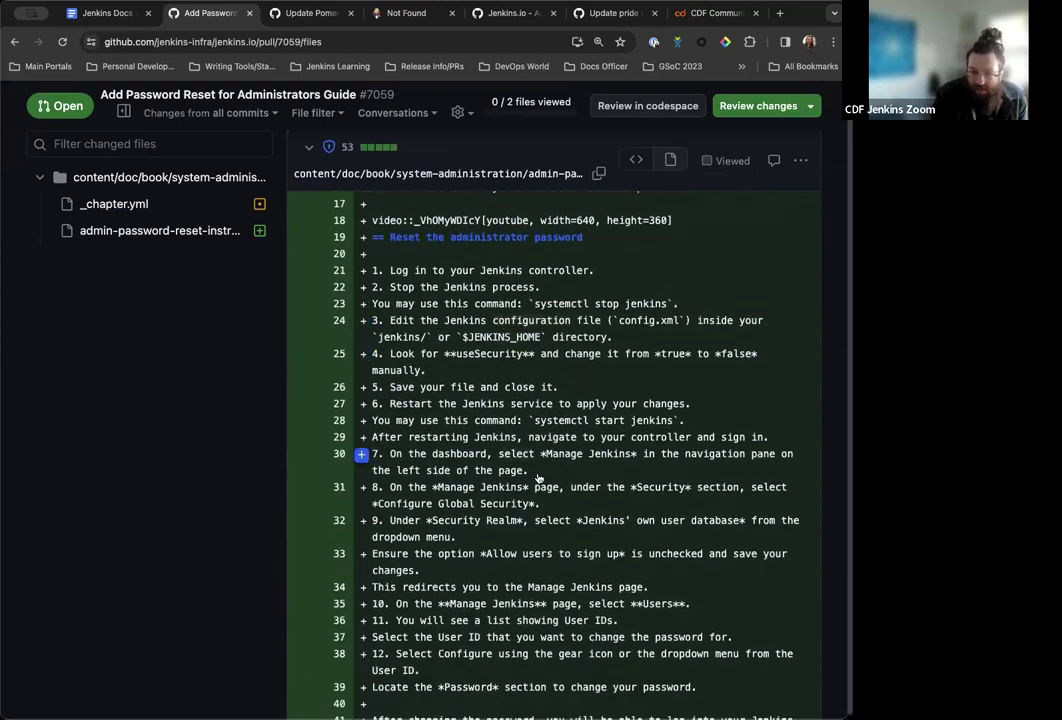
scroll(538, 478, "down", 8)
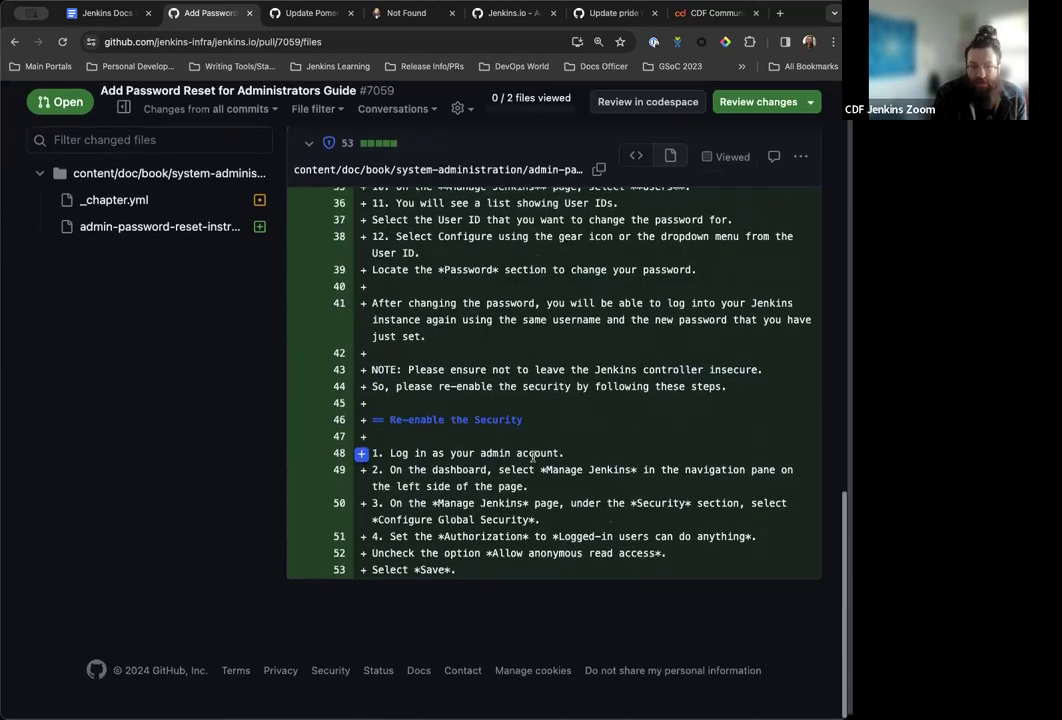
scroll(533, 455, "up", 10)
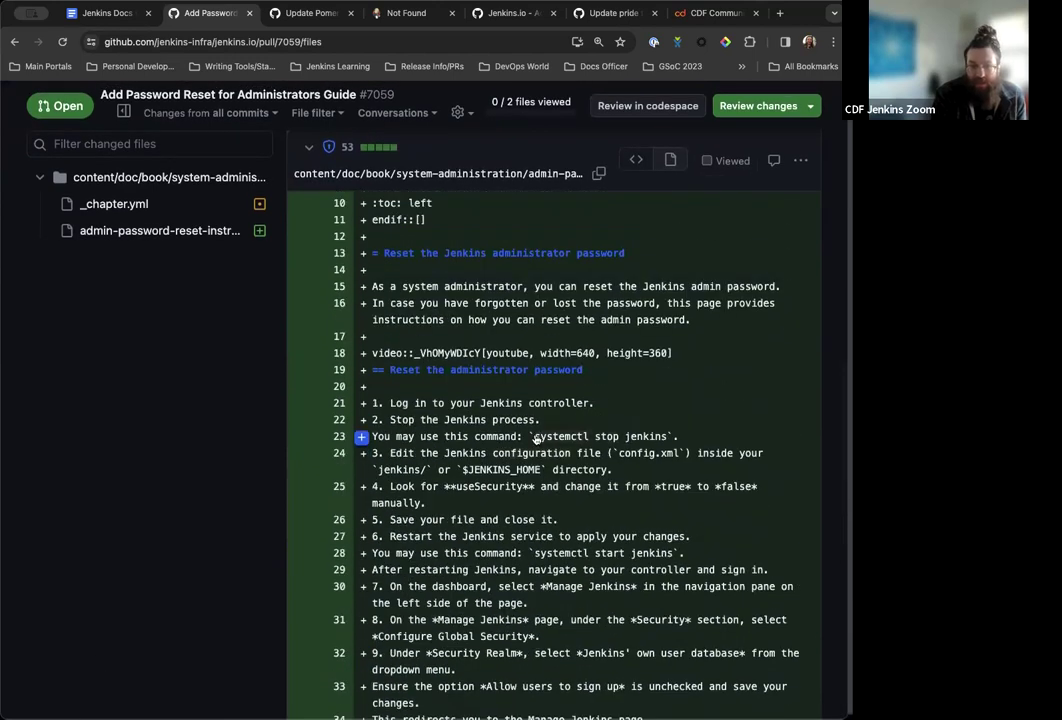
scroll(500, 400, "up", 11)
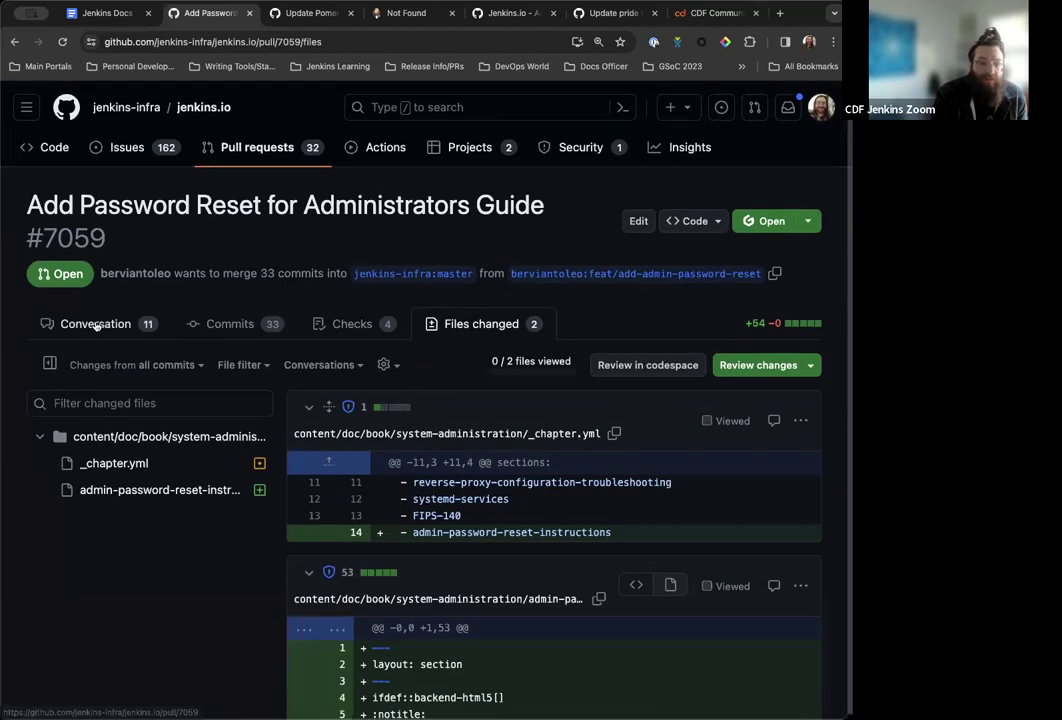
View the pull request author's GitHub profile, then go back to pull request #7059
left_click(95, 324)
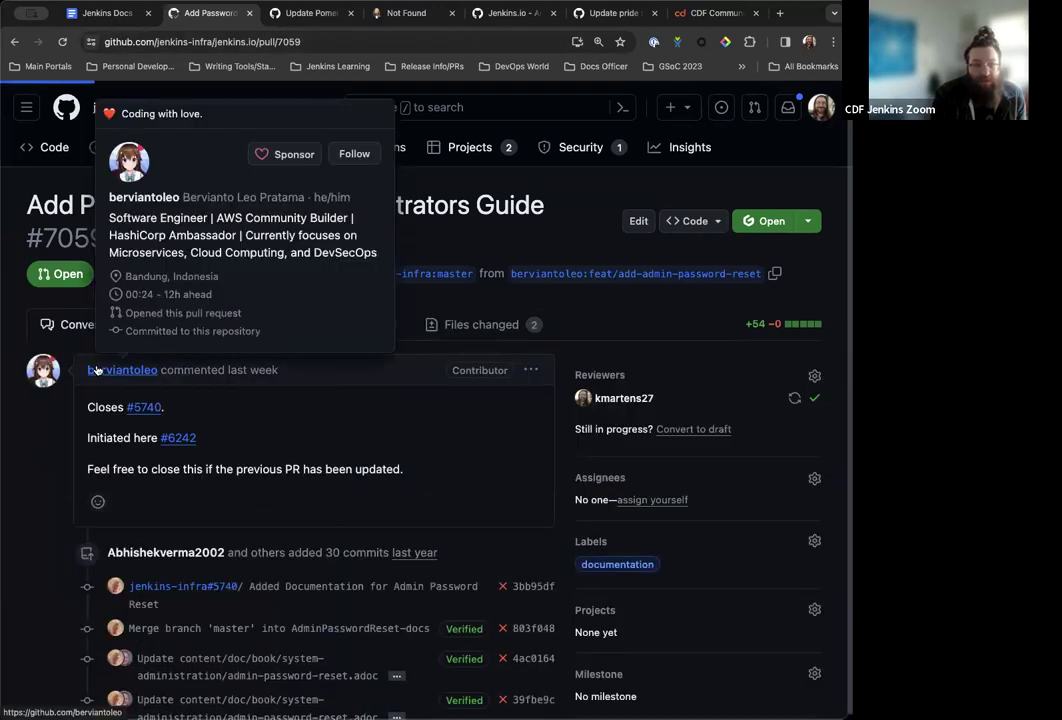
left_click(96, 370)
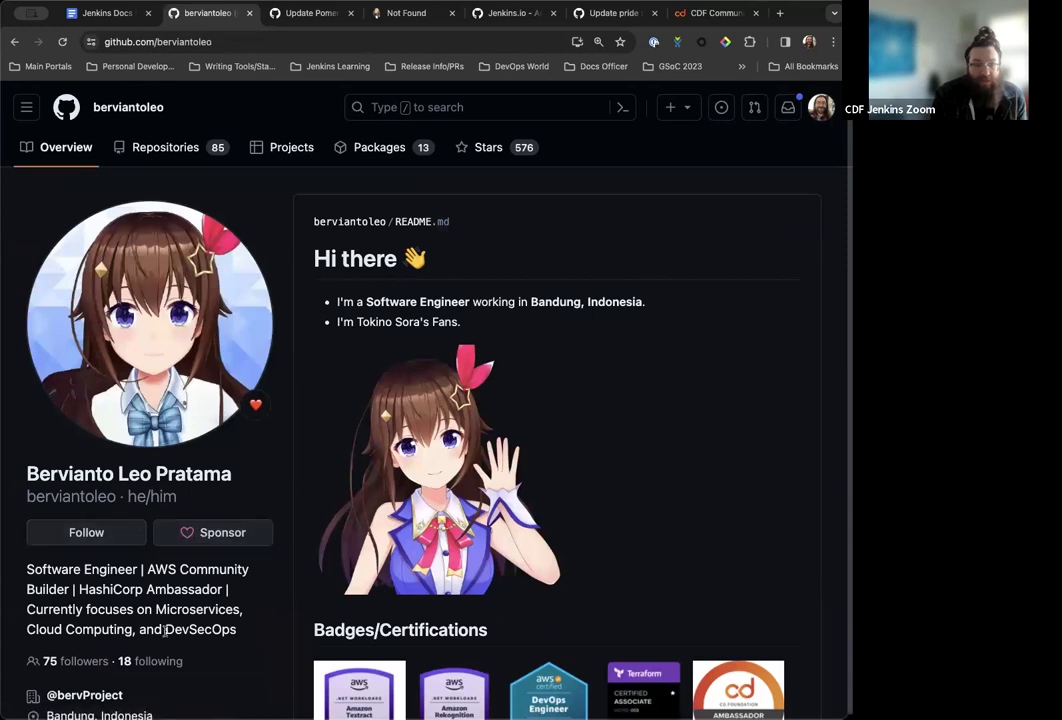
scroll(164, 630, "down", 2)
scroll(164, 630, "up", 2)
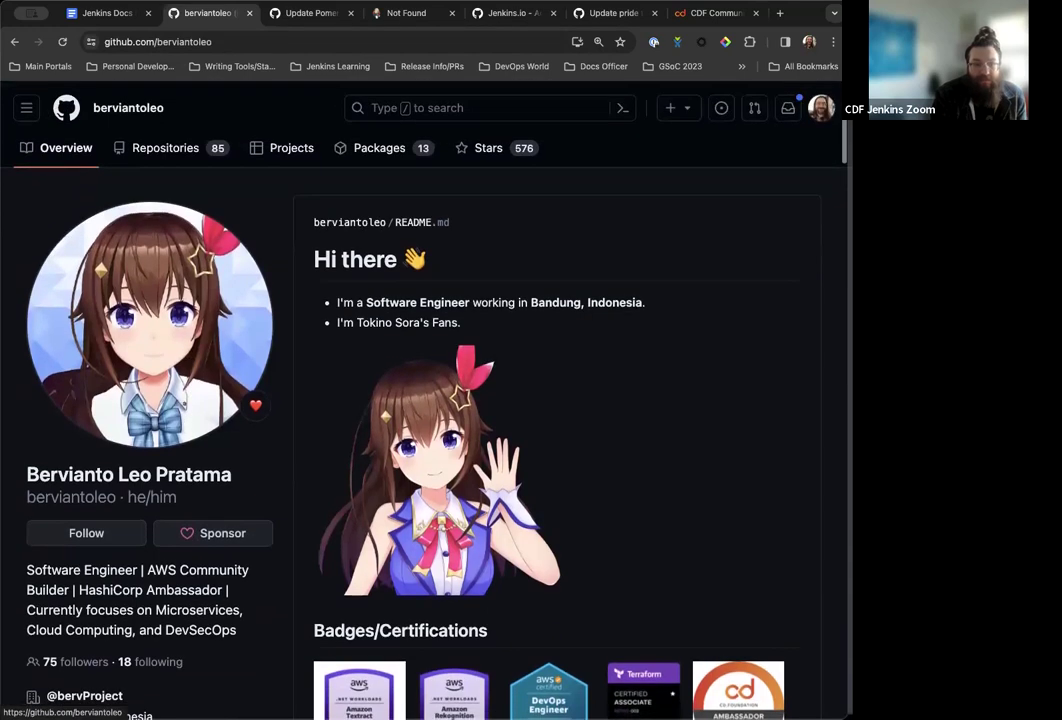
left_click(14, 41)
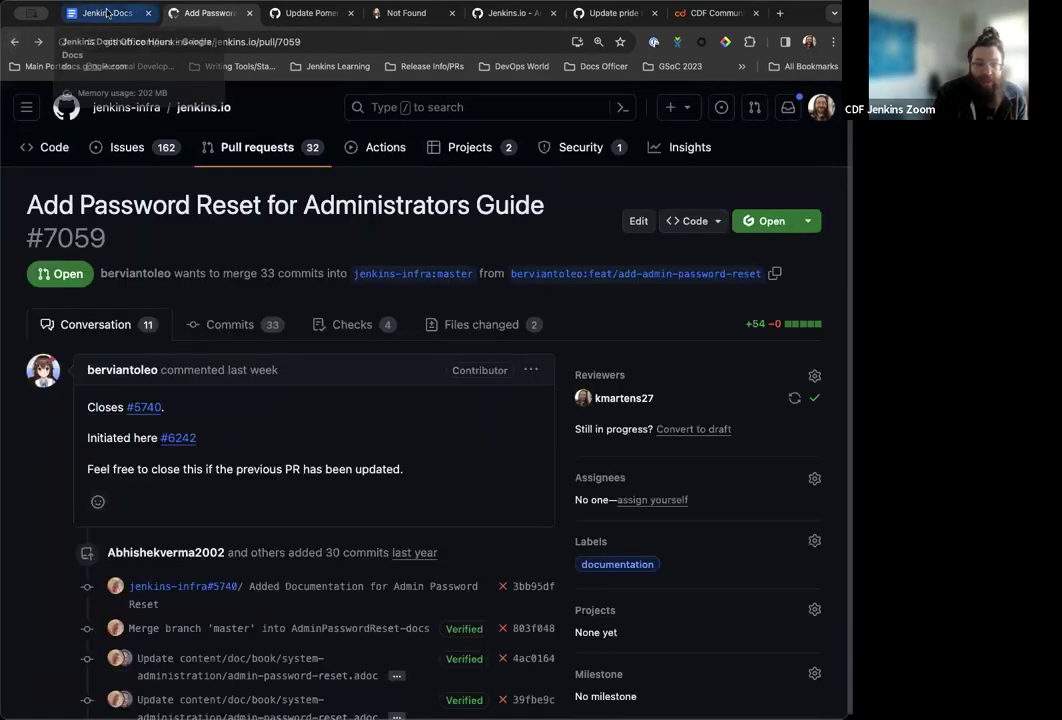
Cycle through the open tabs: notes, Pomerium PR, 404 page, 2.440.1 changelog and pride update PRs
left_click(106, 13)
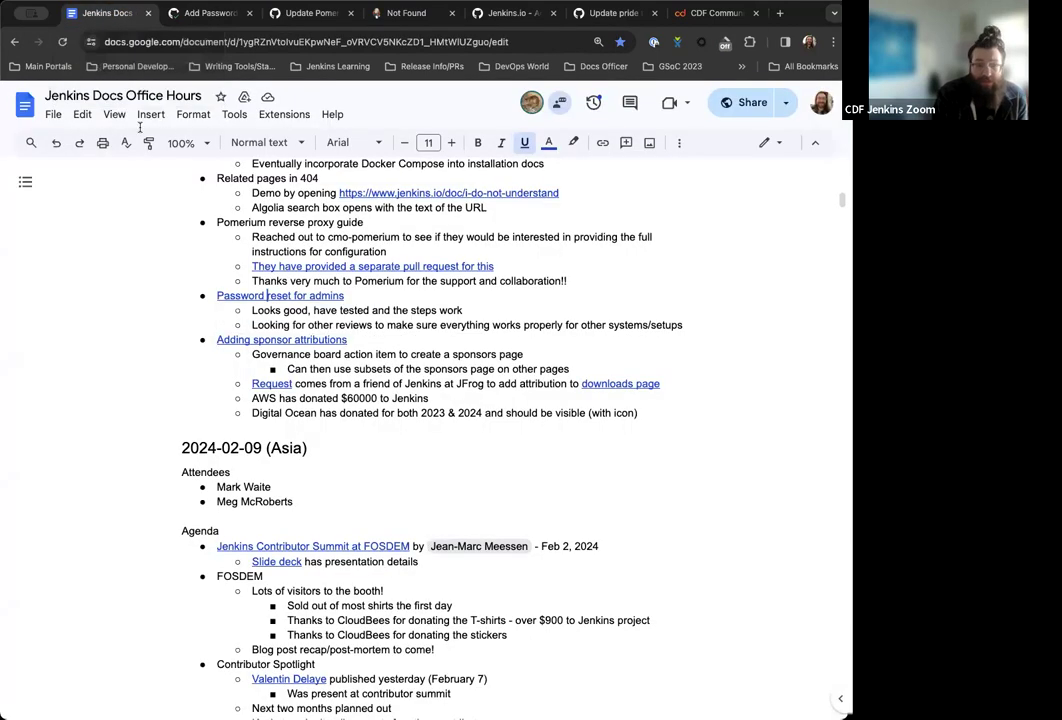
scroll(534, 349, "up", 1)
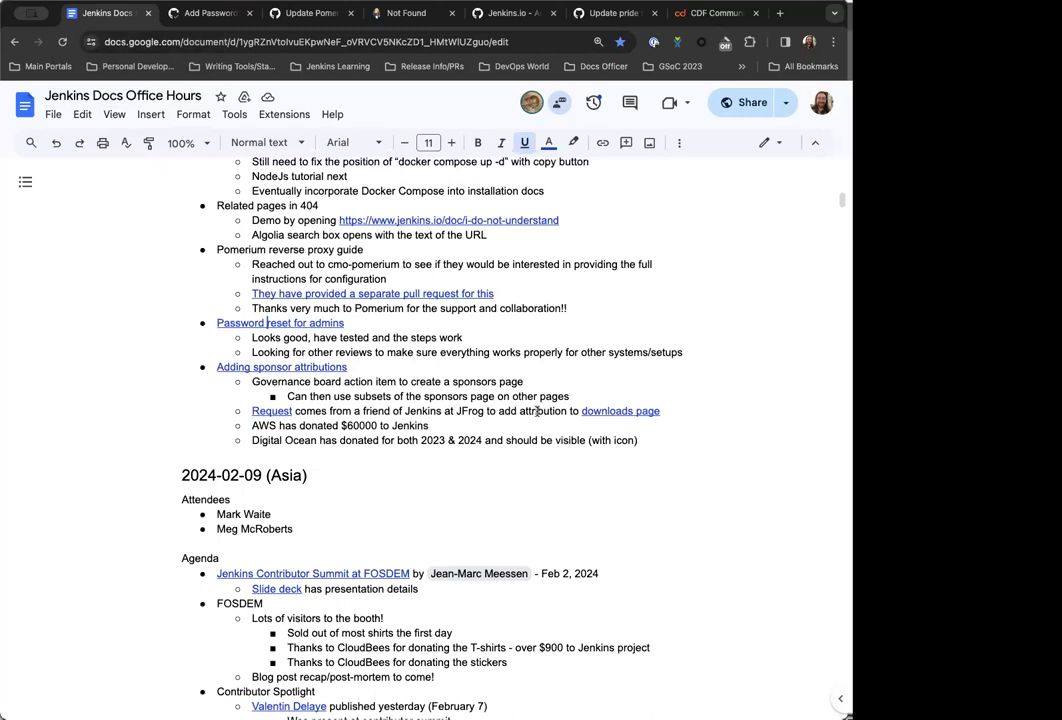
left_click(205, 14)
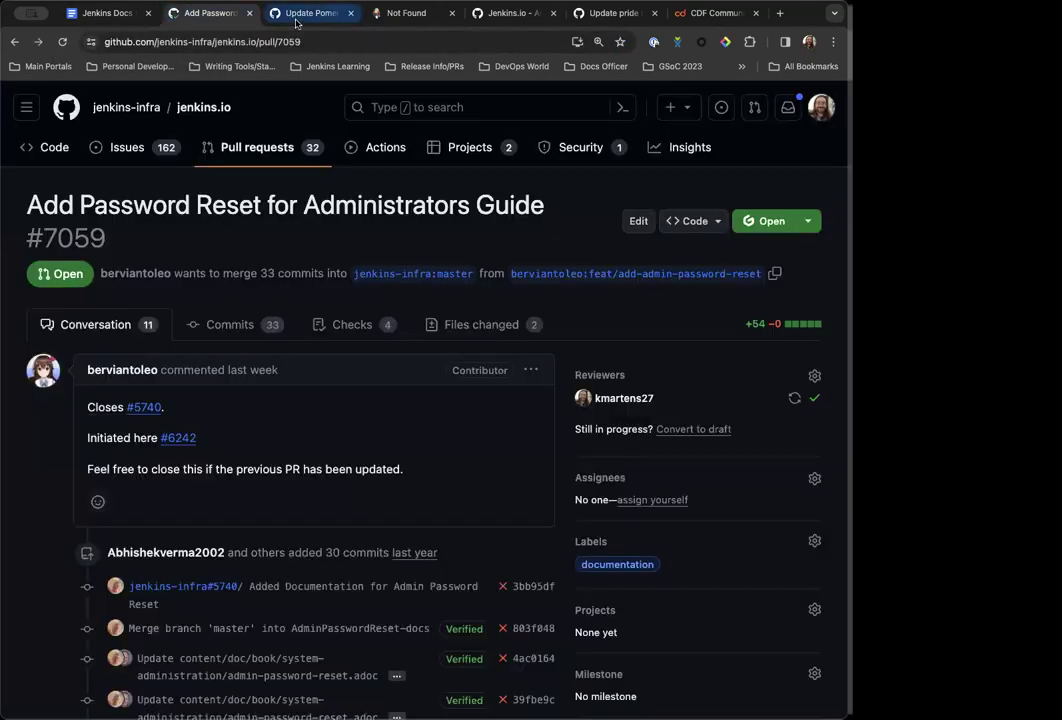
left_click(300, 14)
left_click(385, 15)
left_click(507, 14)
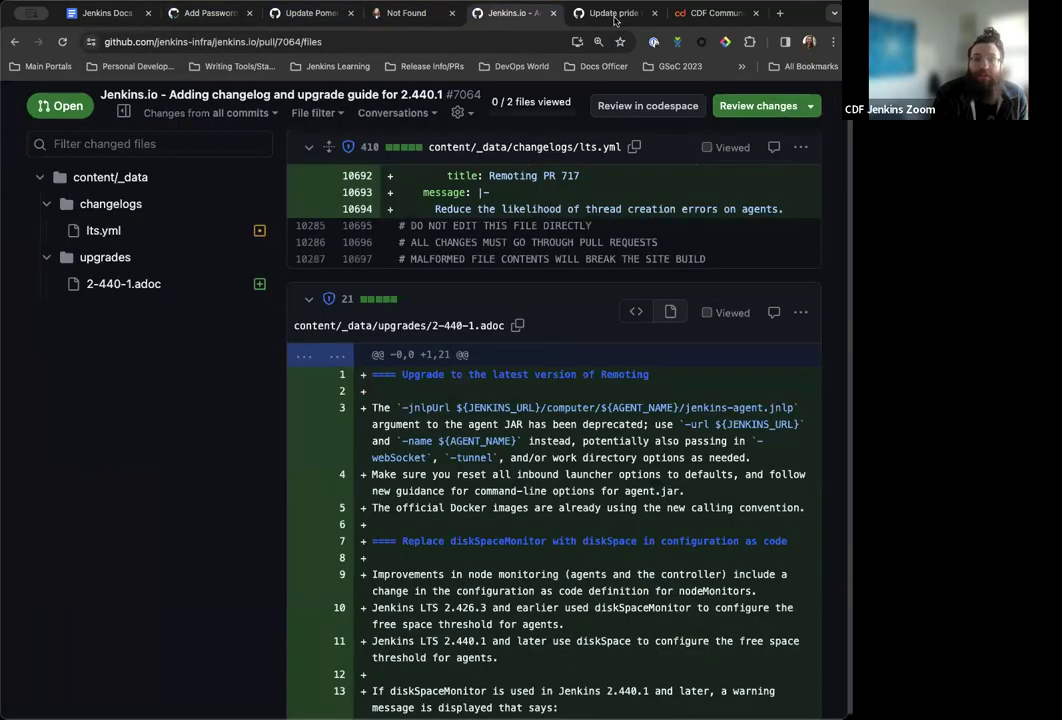
left_click(610, 14)
left_click(100, 14)
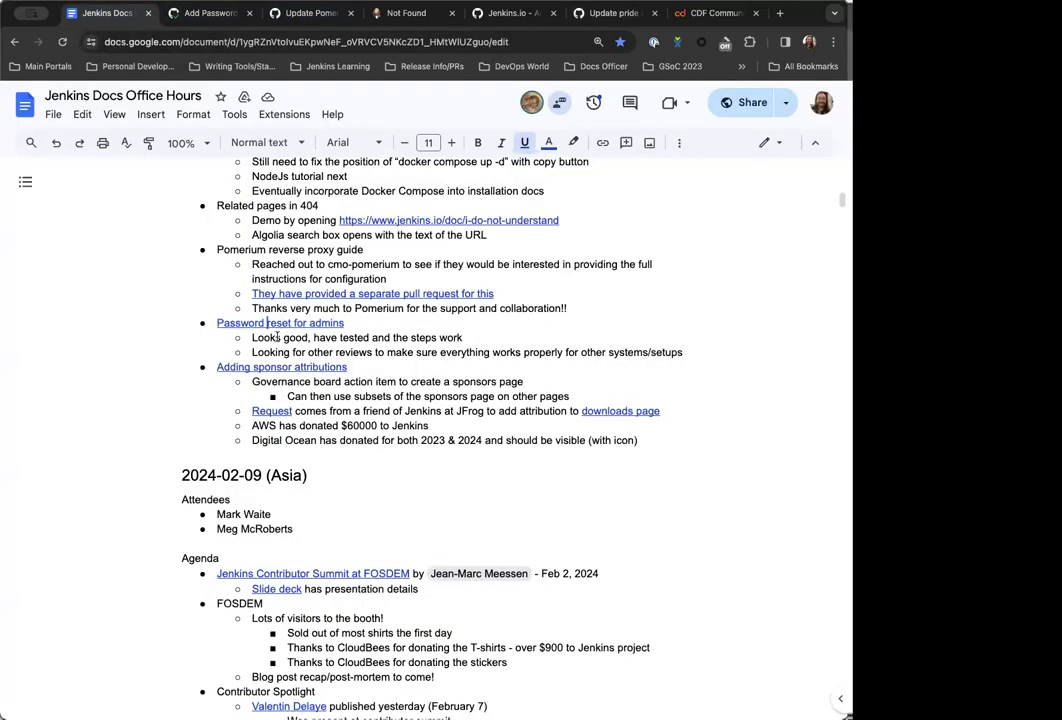
left_click(188, 12)
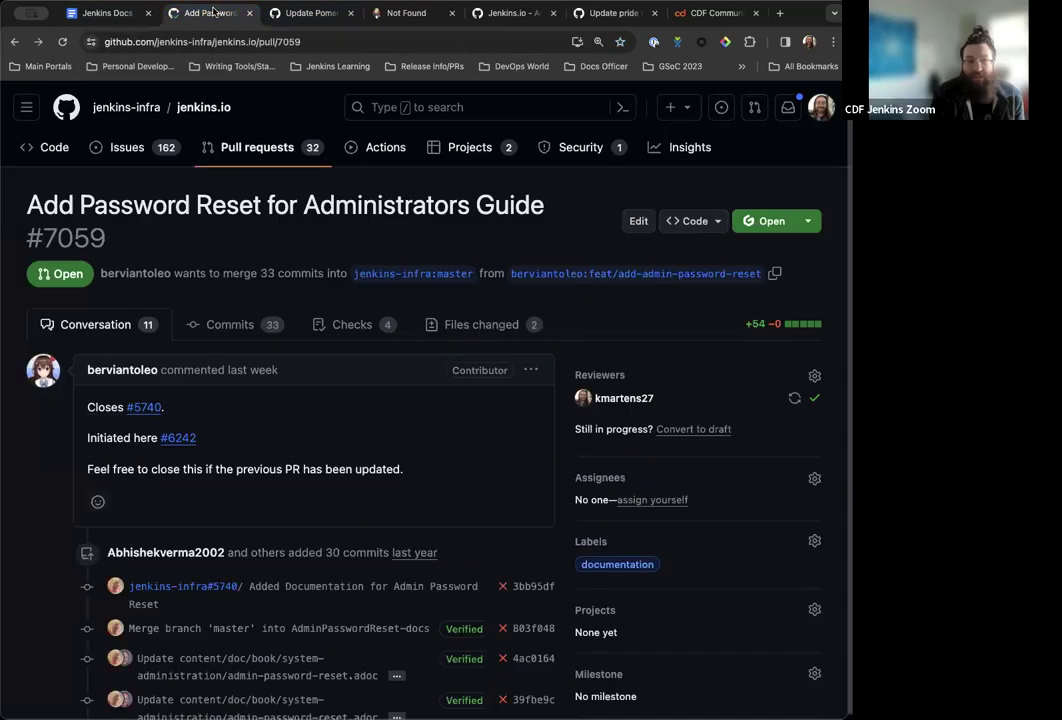
Reopen the pull request author's profile from #7059 and scroll through it
left_click(126, 375)
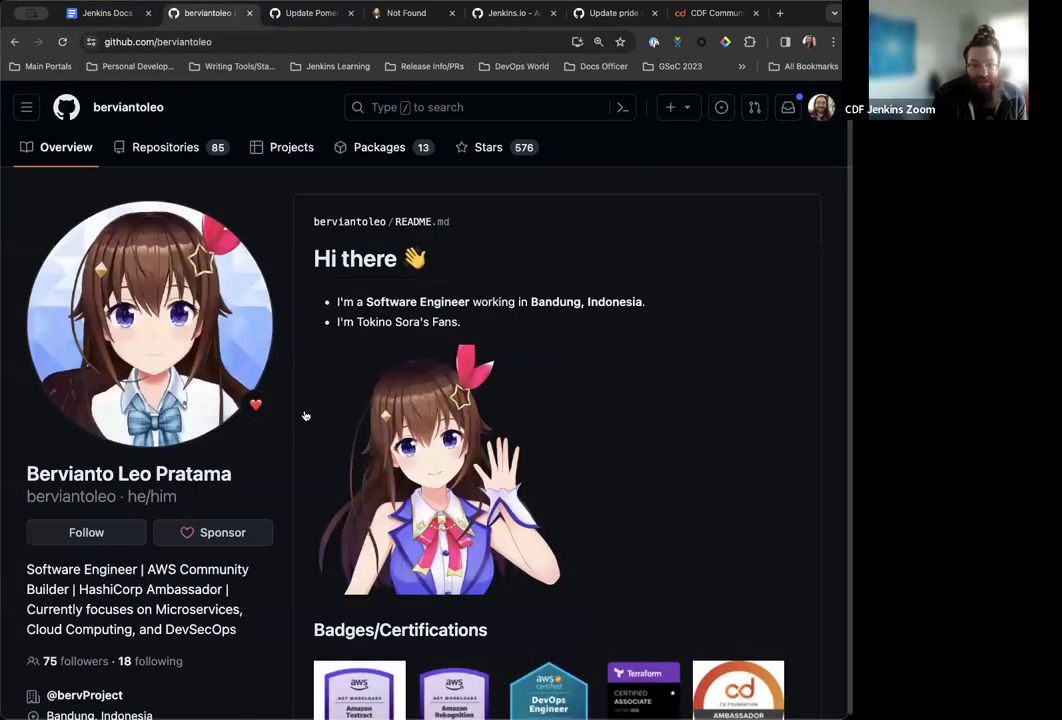
scroll(304, 415, "down", 3)
scroll(305, 415, "down", 6)
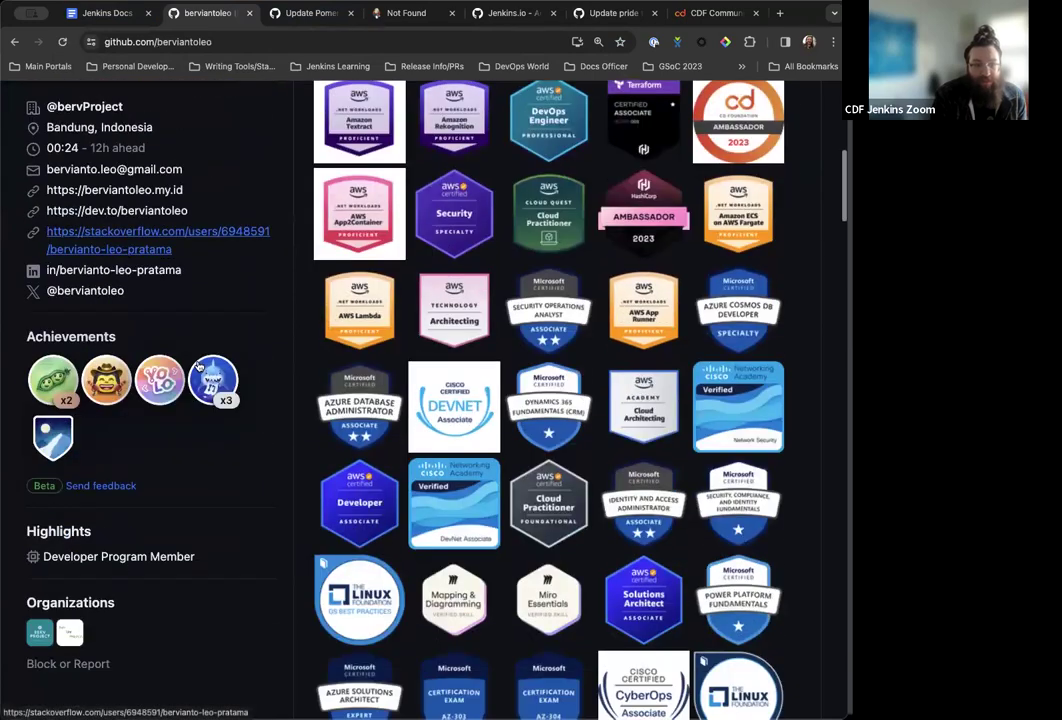
scroll(198, 366, "up", 4)
scroll(198, 366, "down", 12)
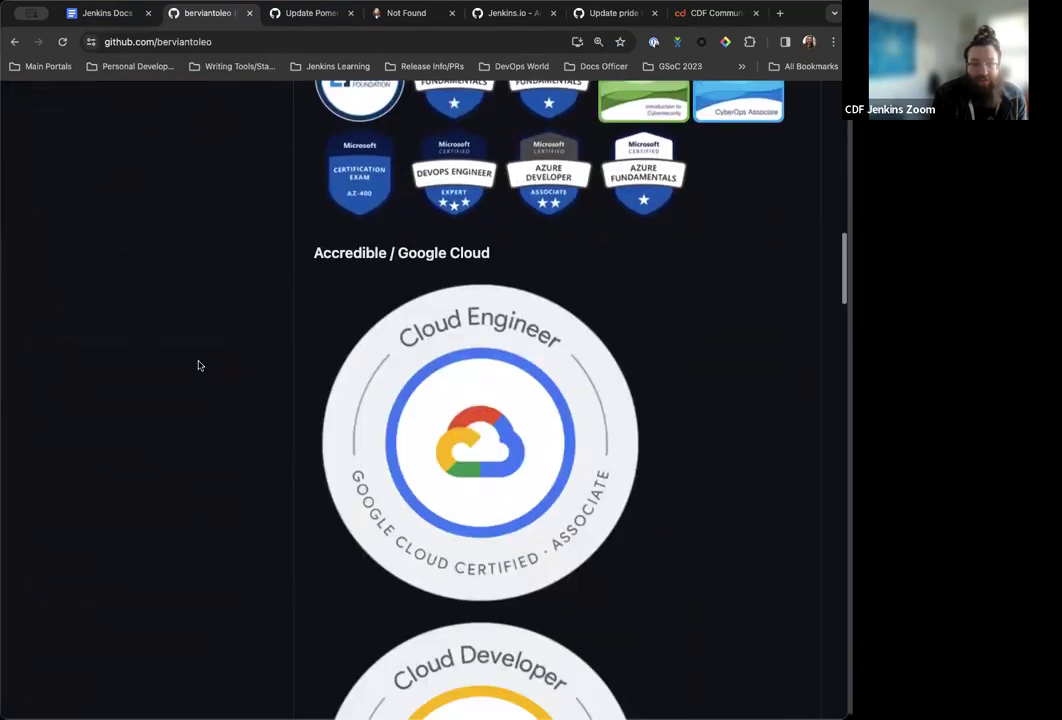
scroll(198, 365, "down", 10)
scroll(198, 365, "up", 2)
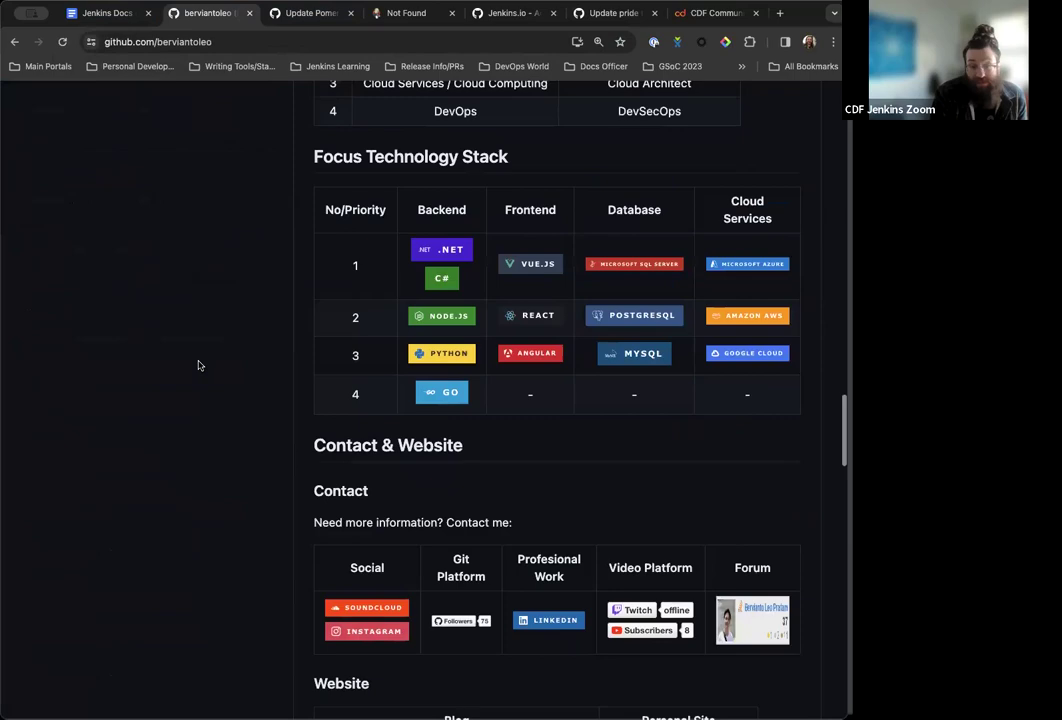
scroll(198, 365, "up", 2)
scroll(198, 365, "down", 8)
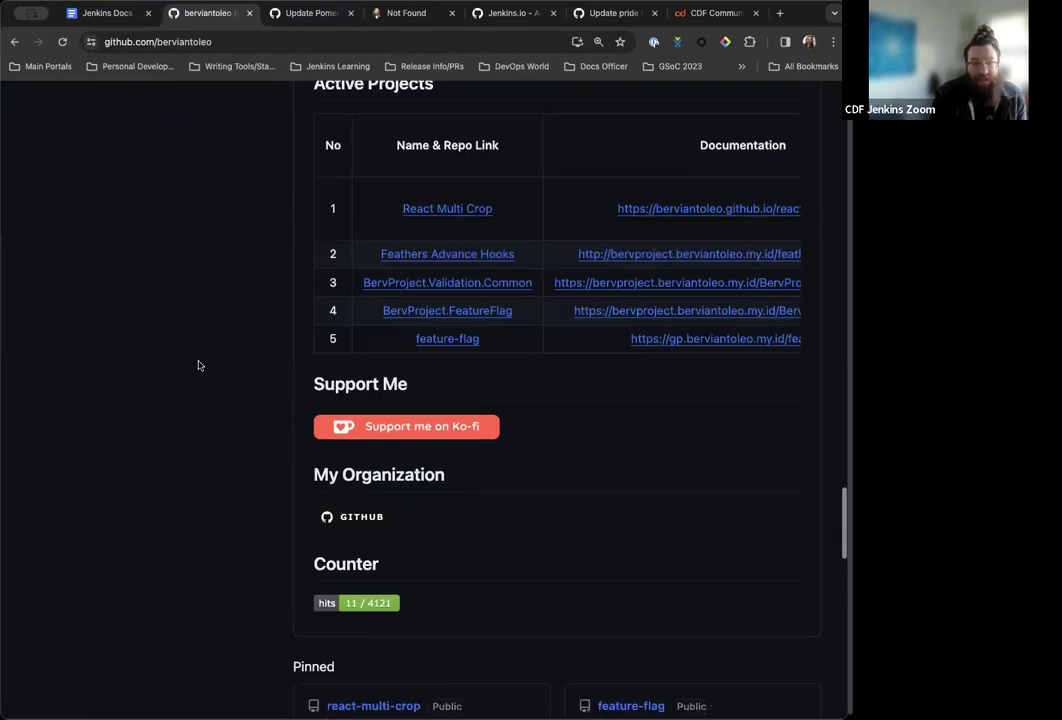
scroll(198, 365, "up", 15)
scroll(198, 365, "up", 15)
Return to the office hours notes and scroll down to the Adding sponsor attributions item
left_click(100, 13)
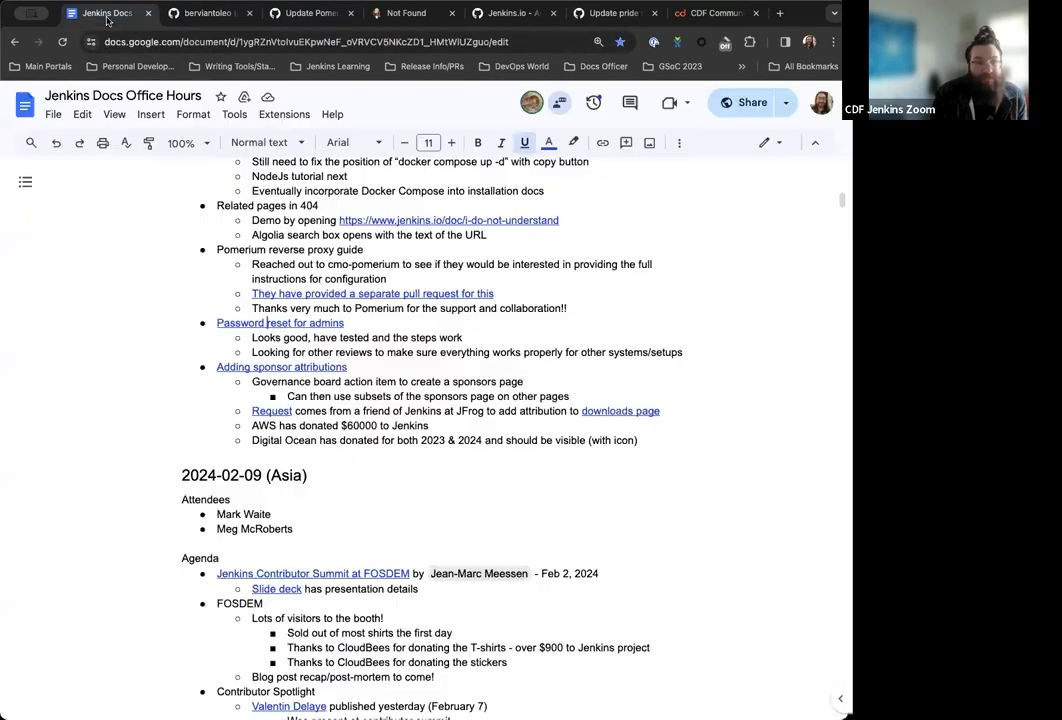
scroll(290, 360, "down", 3)
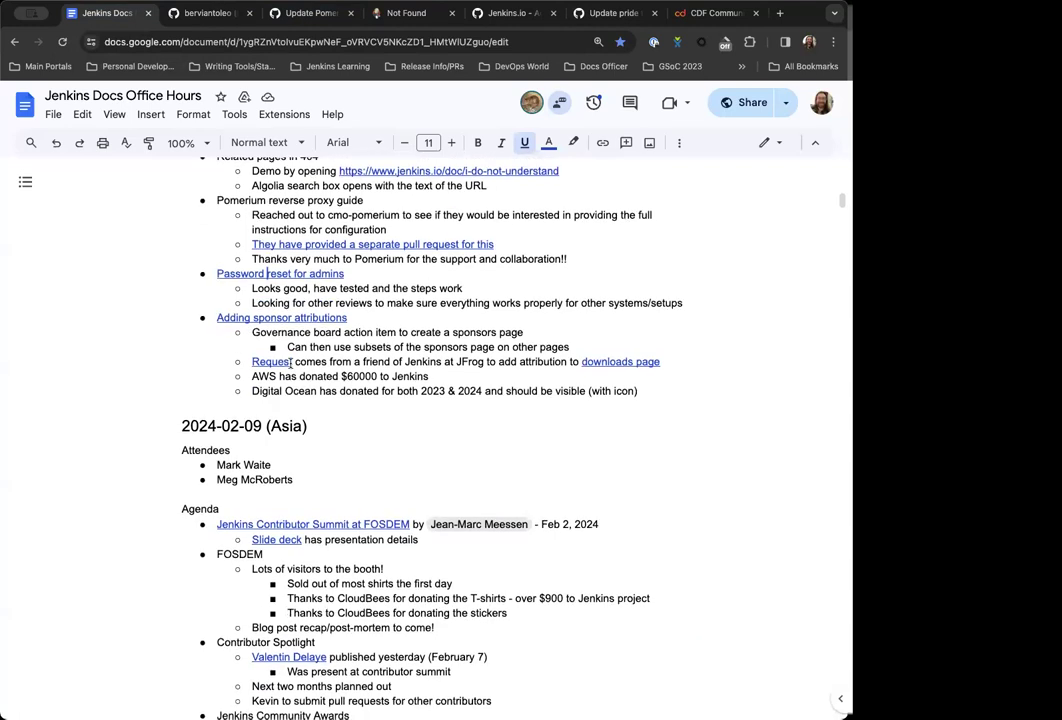
scroll(290, 364, "down", 2)
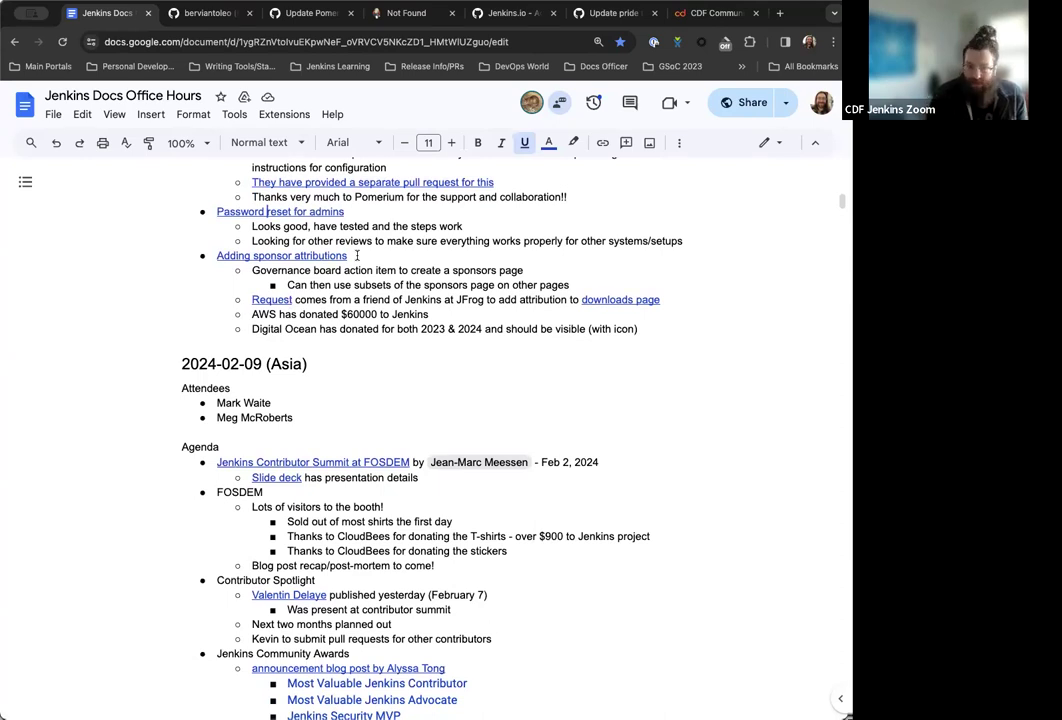
Open issue #6861 'Add sponsor attributions and architecture descriptions to downloads page' from the link preview
mouse_move(285, 256)
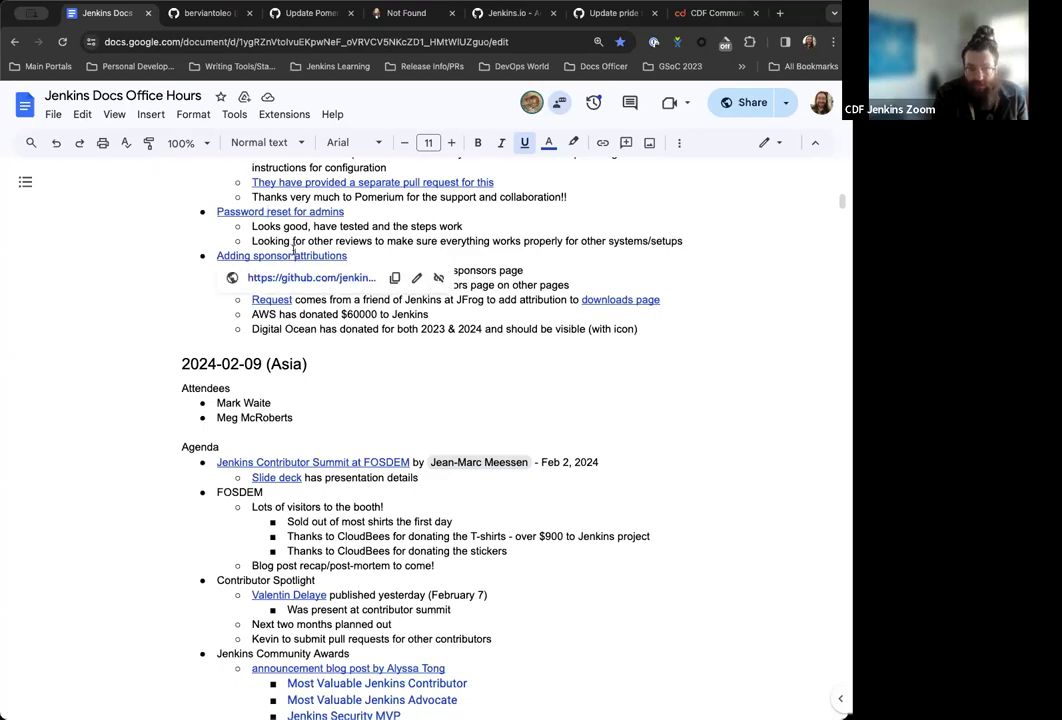
left_click(285, 288)
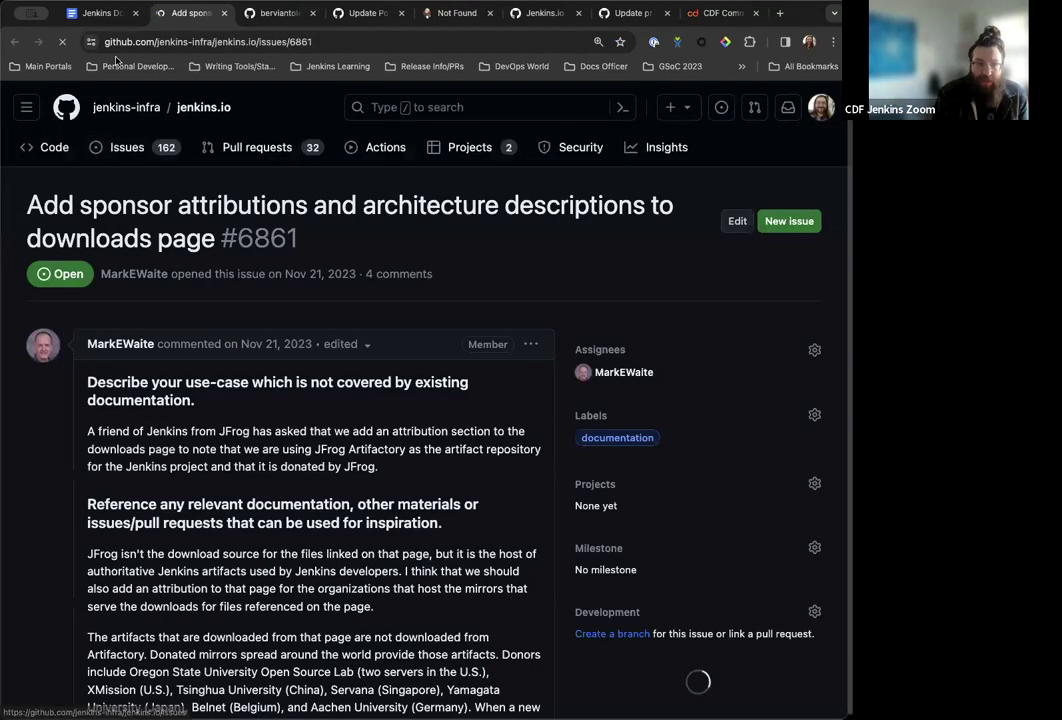
scroll(170, 444, "down", 20)
scroll(170, 444, "up", 2)
Follow the linked draft pull request #6882 'Add a Sponsors page' and skim it before returning to the notes
left_click(165, 496)
scroll(175, 492, "down", 5)
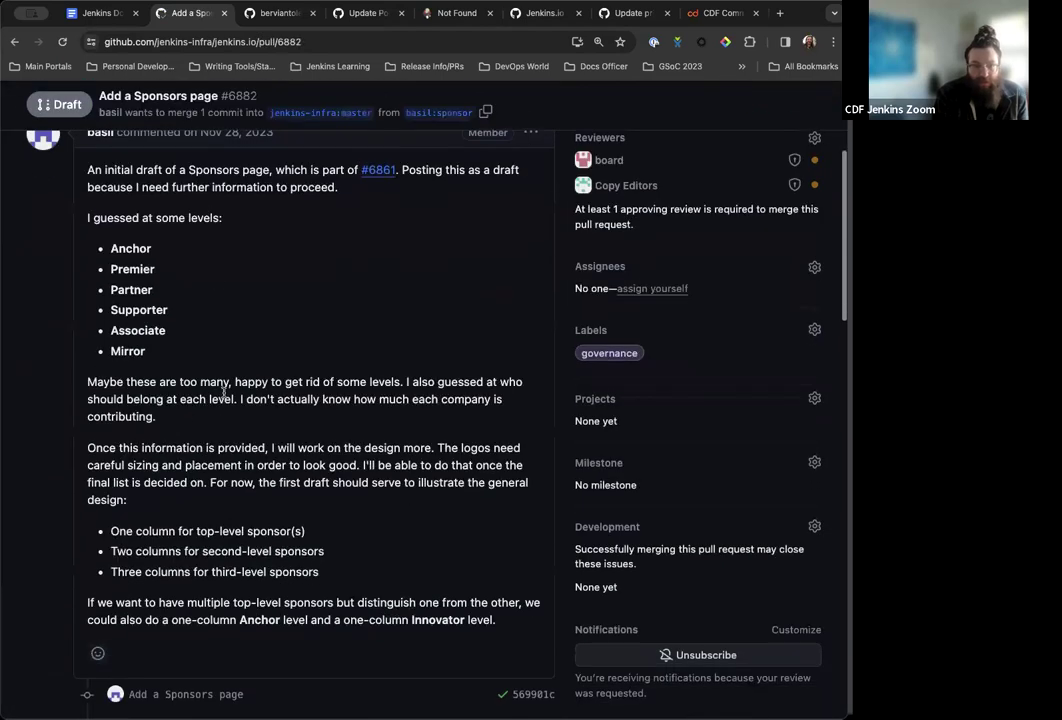
scroll(284, 343, "down", 2)
scroll(152, 258, "up", 2)
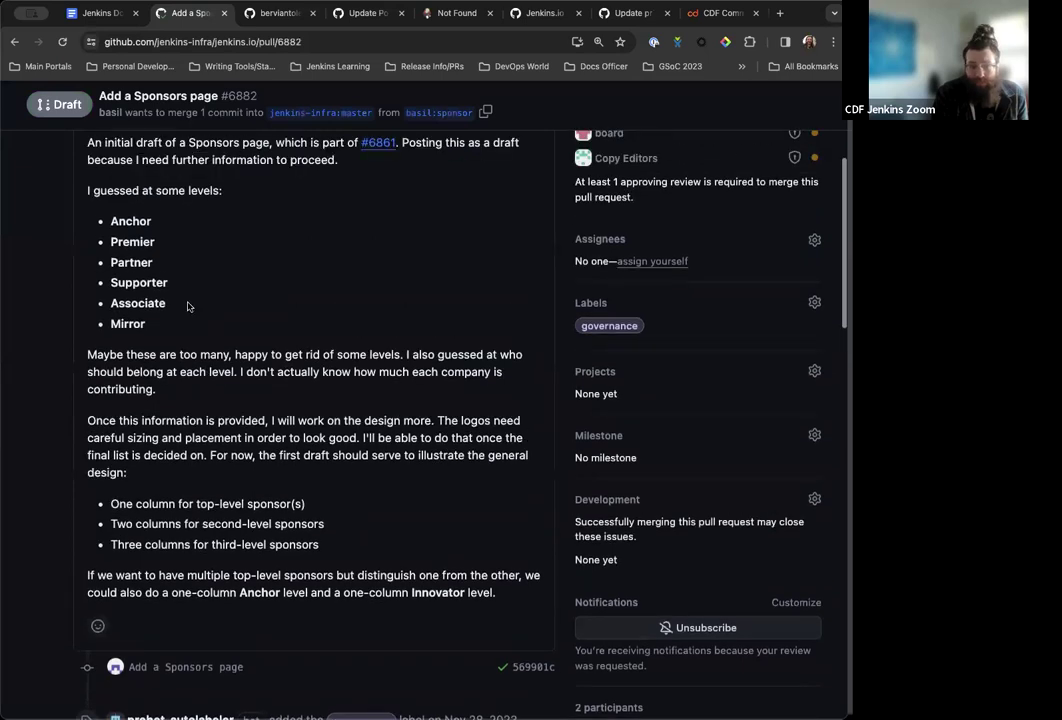
scroll(151, 254, "down", 2)
scroll(150, 254, "down", 10)
scroll(151, 290, "up", 6)
scroll(150, 296, "up", 1)
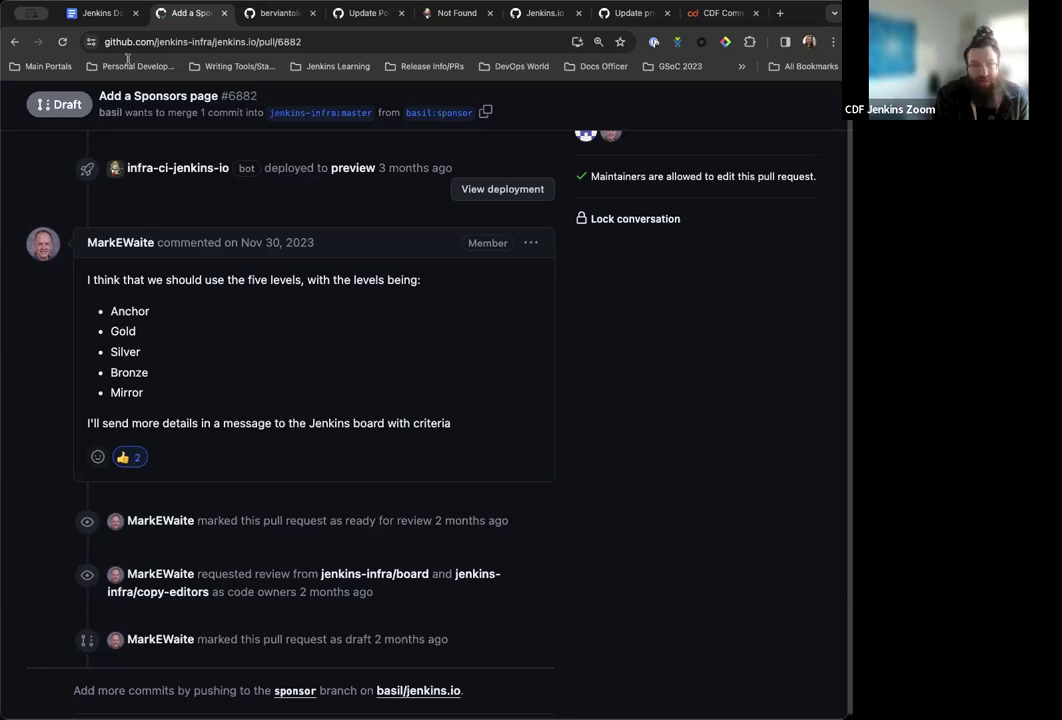
left_click(102, 13)
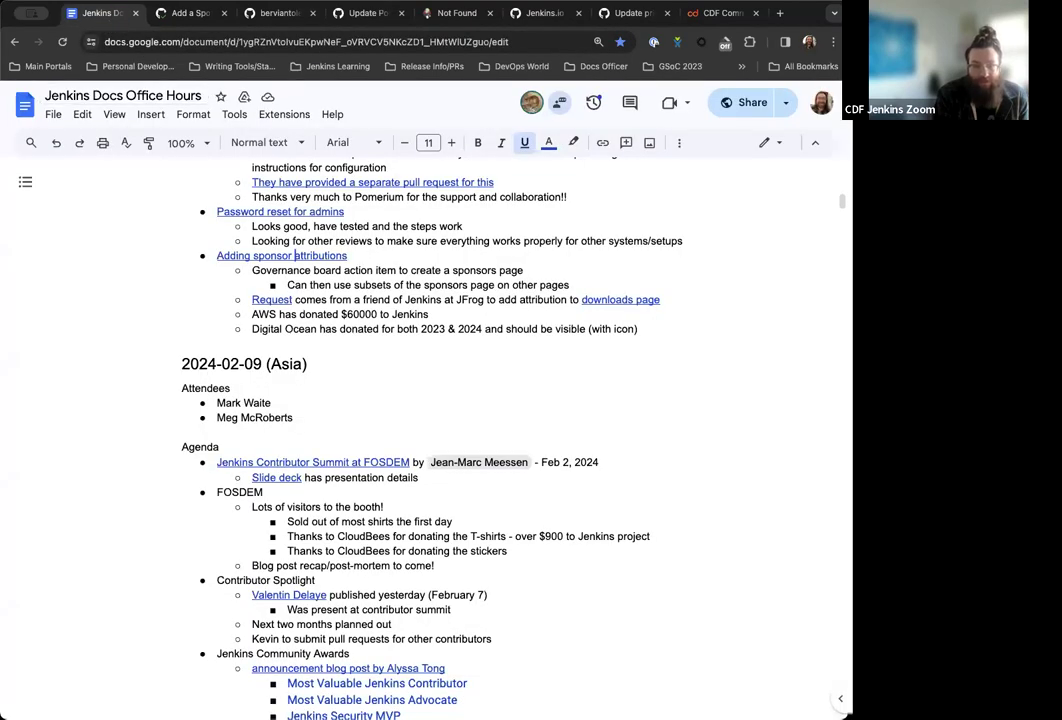
left_click(185, 13)
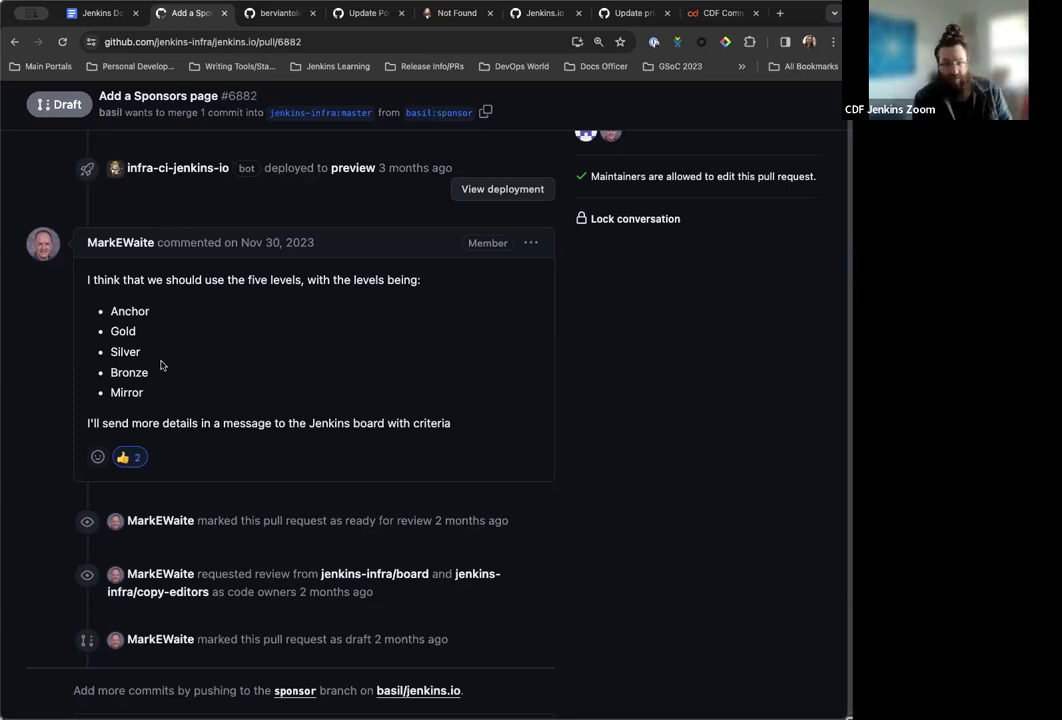
left_click(76, 13)
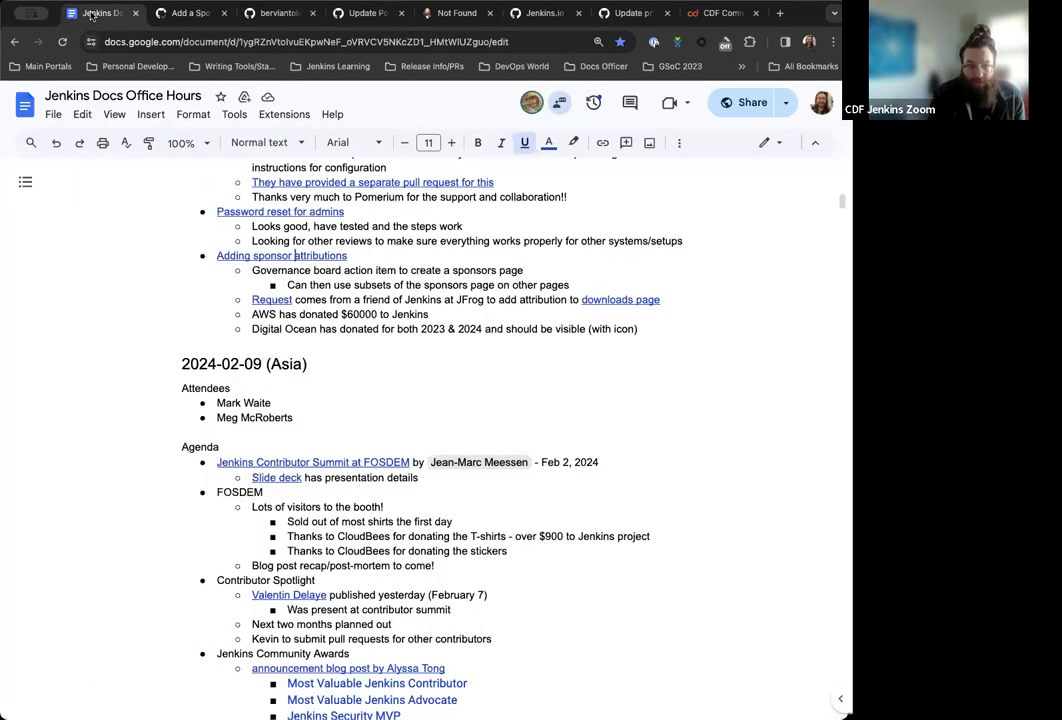
scroll(451, 370, "up", 1)
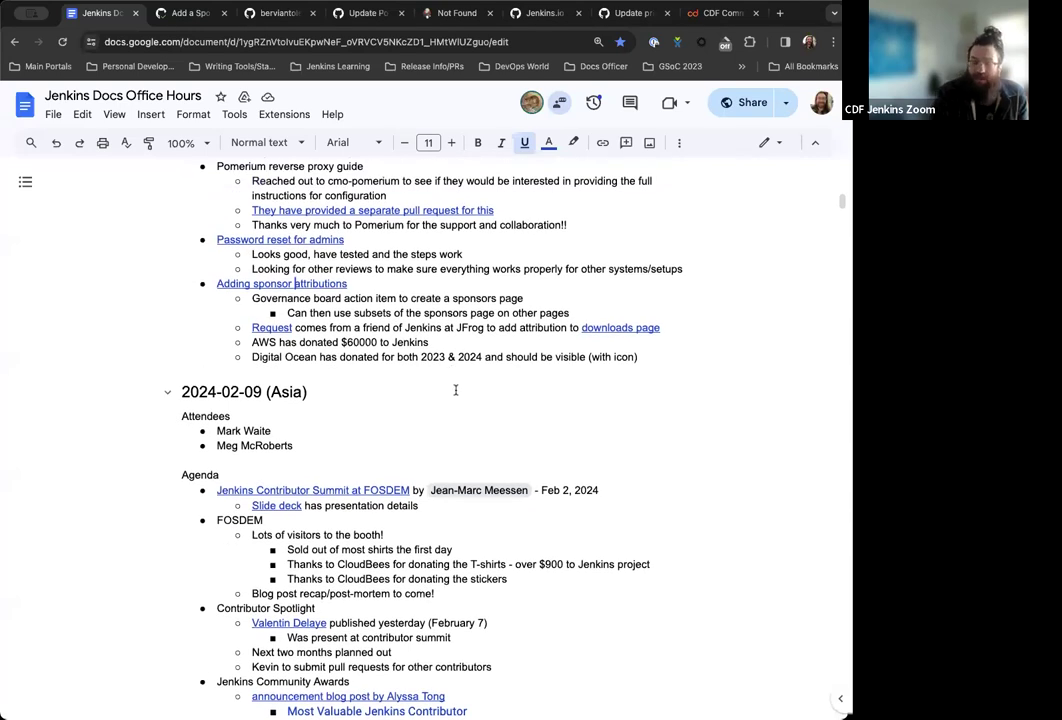
scroll(455, 390, "up", 1)
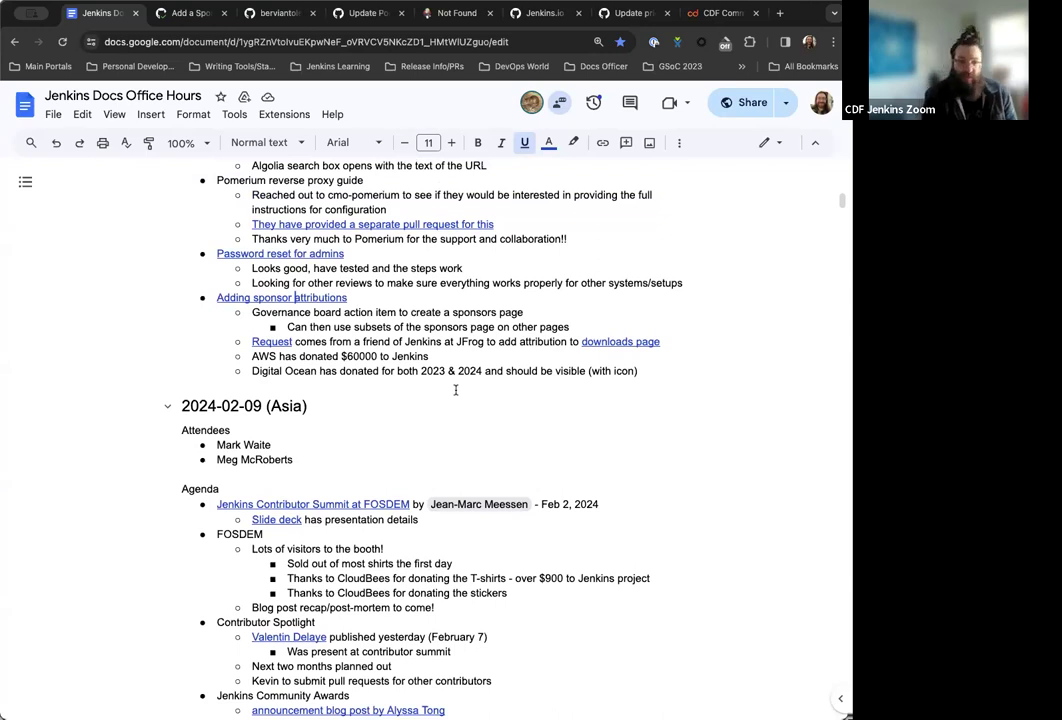
Load the Jenkins.io home page in the 404 tab, view its six sponsor logos, then return to the notes
left_click(457, 13)
left_click(35, 104)
scroll(372, 403, "down", 15)
scroll(372, 403, "up", 2)
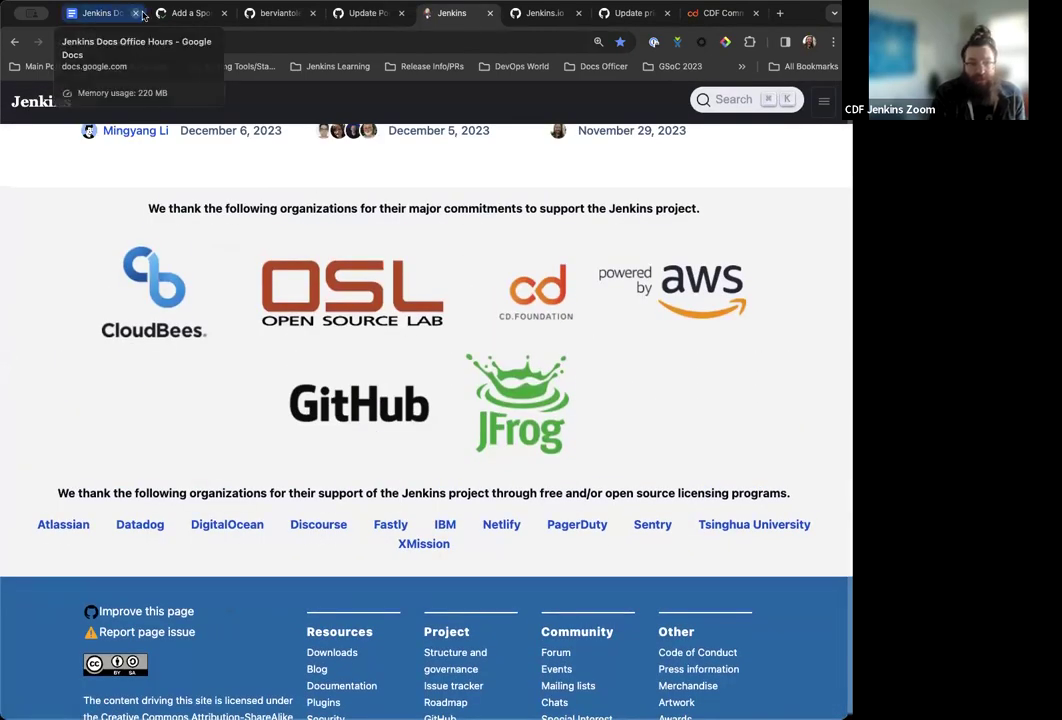
left_click(93, 14)
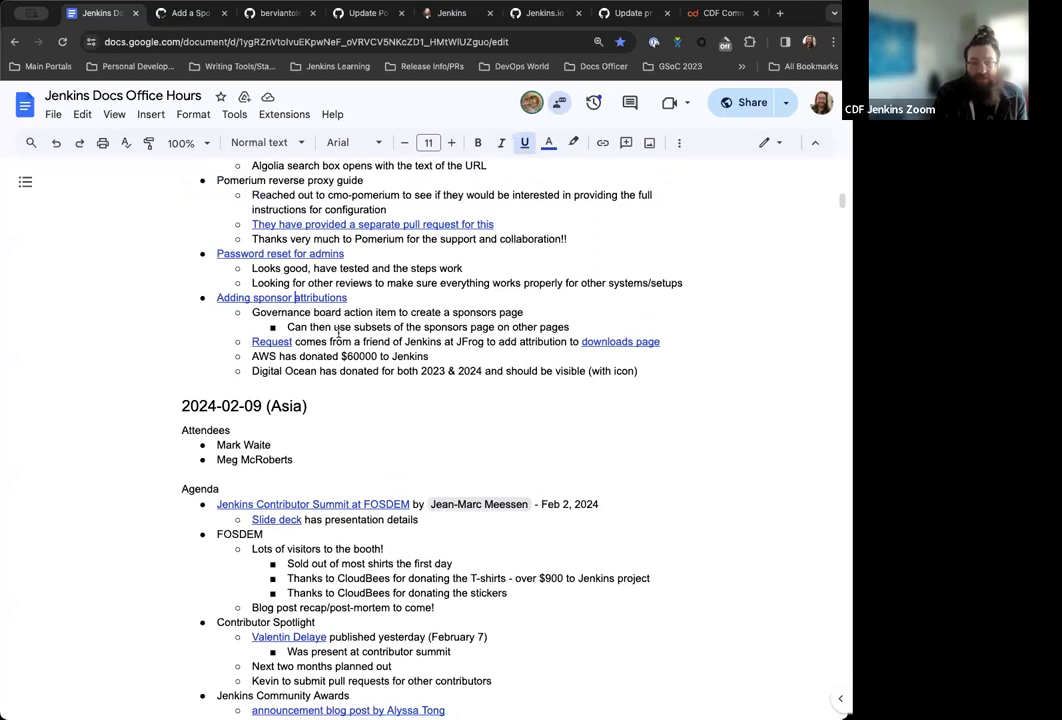
scroll(338, 333, "down", 1)
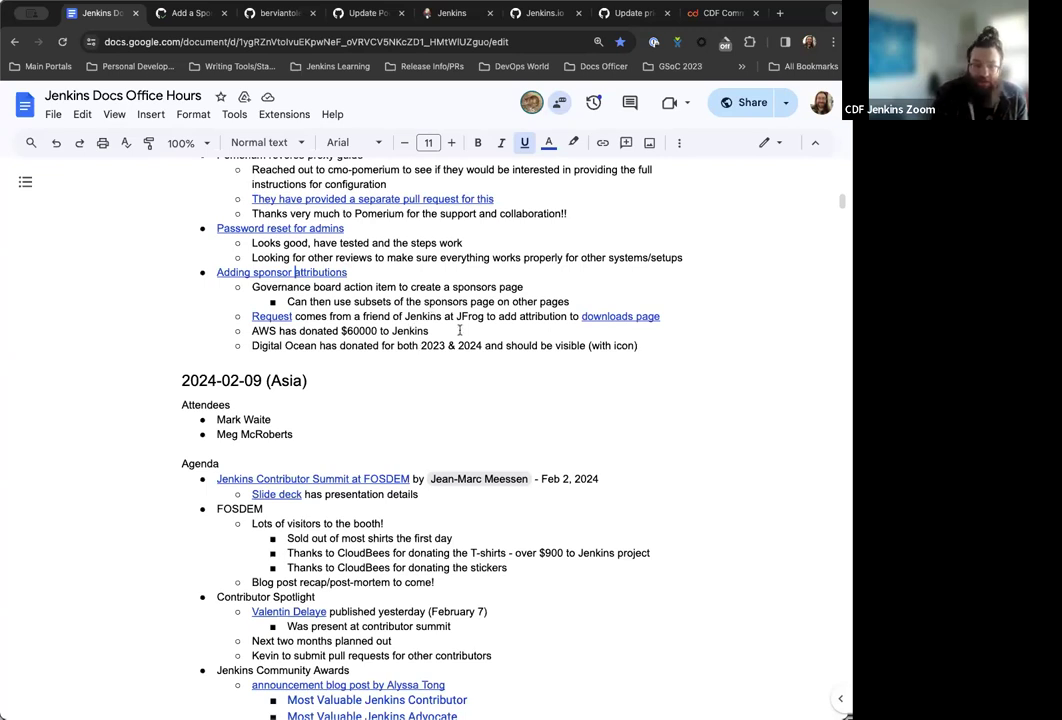
scroll(460, 330, "up", 1)
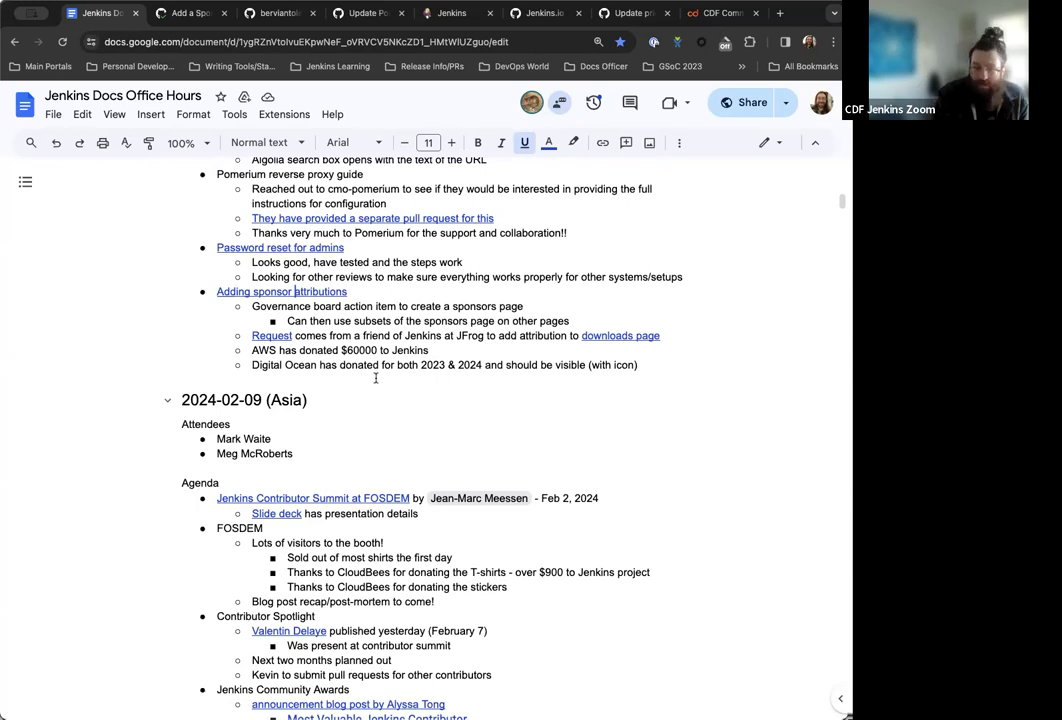
scroll(376, 378, "up", 1)
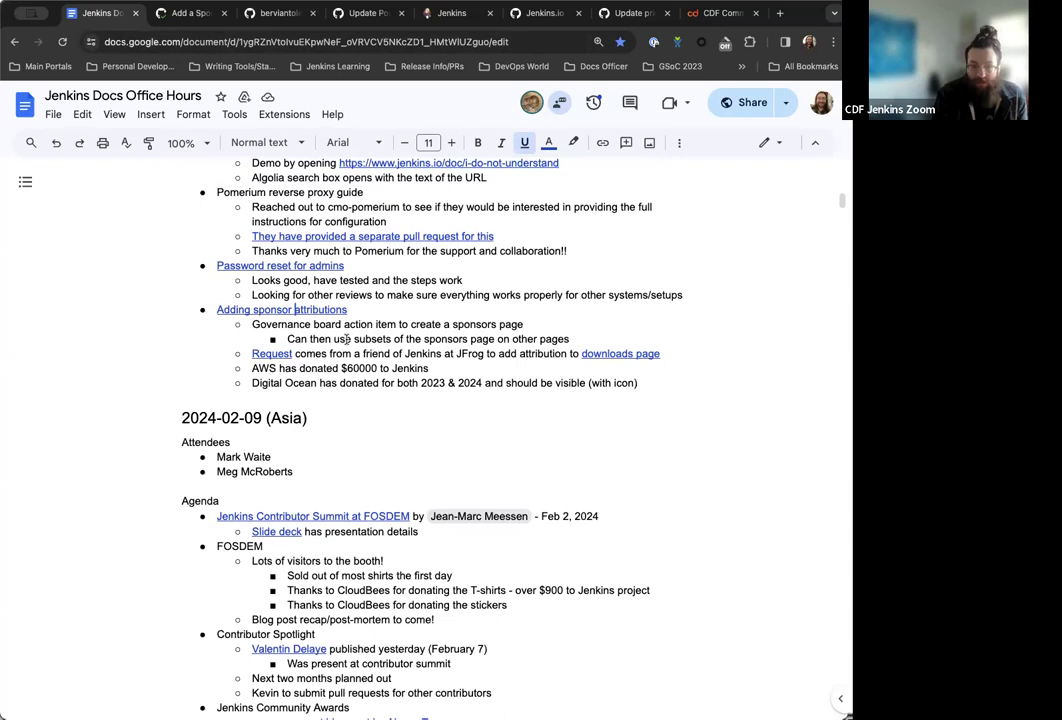
left_click(183, 21)
left_click(100, 13)
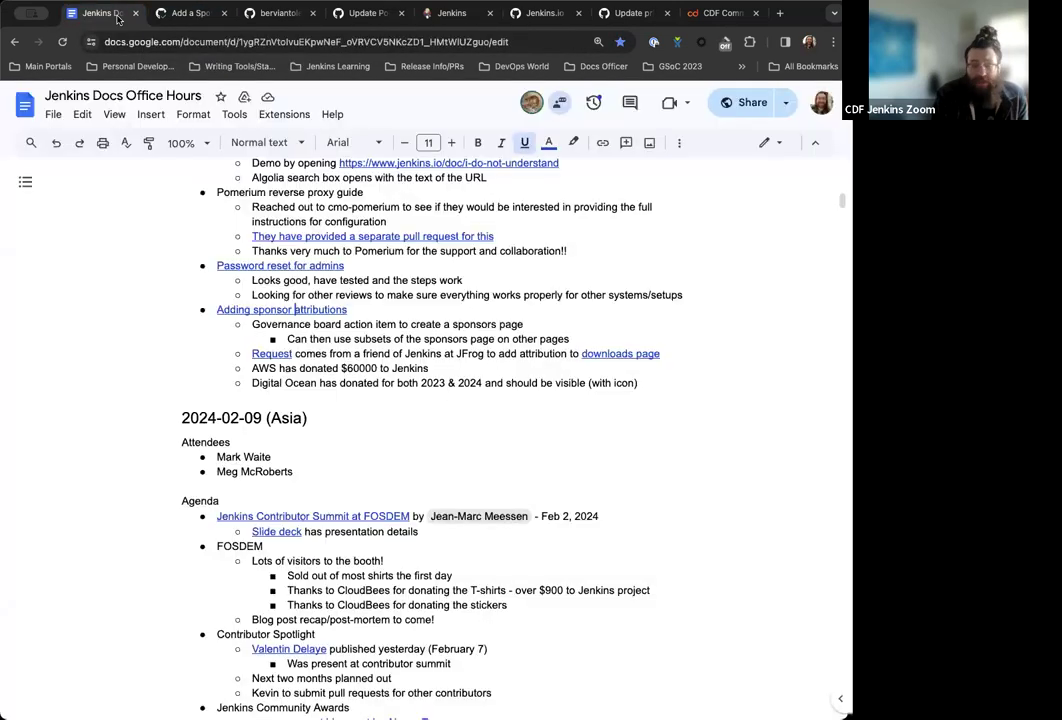
left_click(190, 19)
left_click(96, 14)
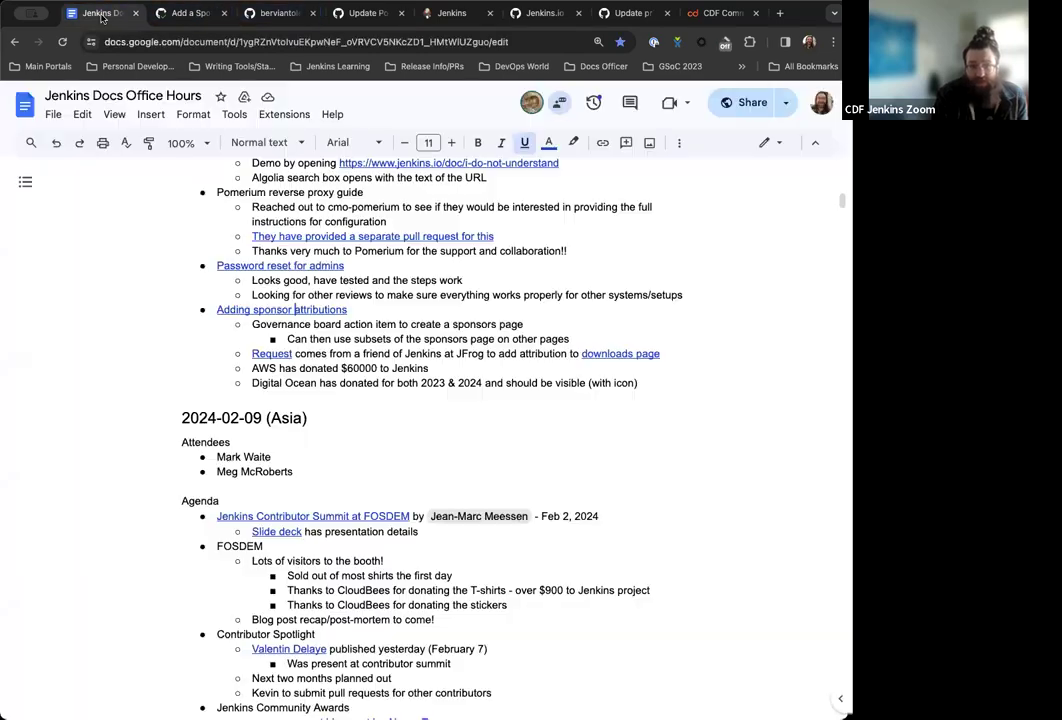
scroll(297, 258, "up", 6)
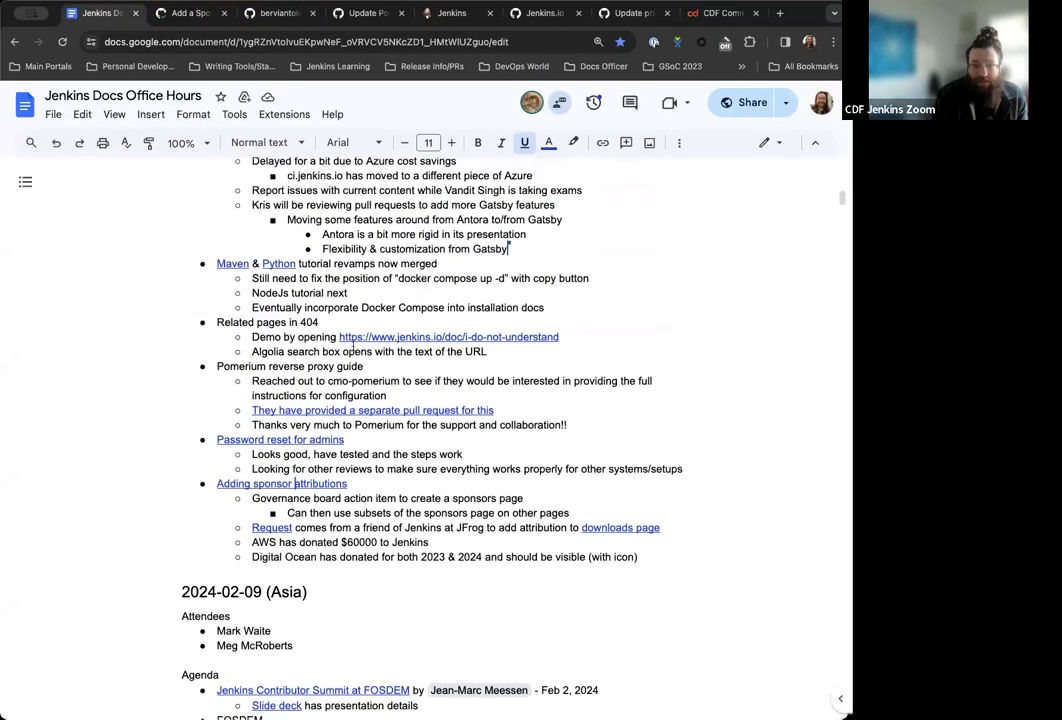
scroll(352, 346, "up", 4)
scroll(352, 346, "down", 6)
left_click(196, 20)
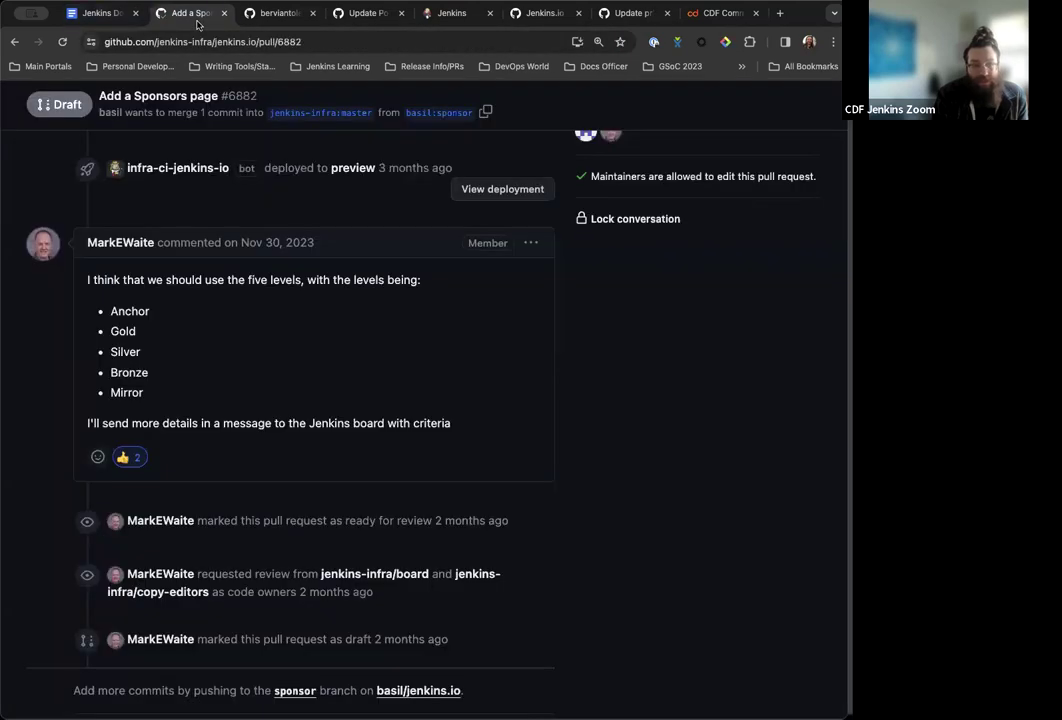
left_click(96, 14)
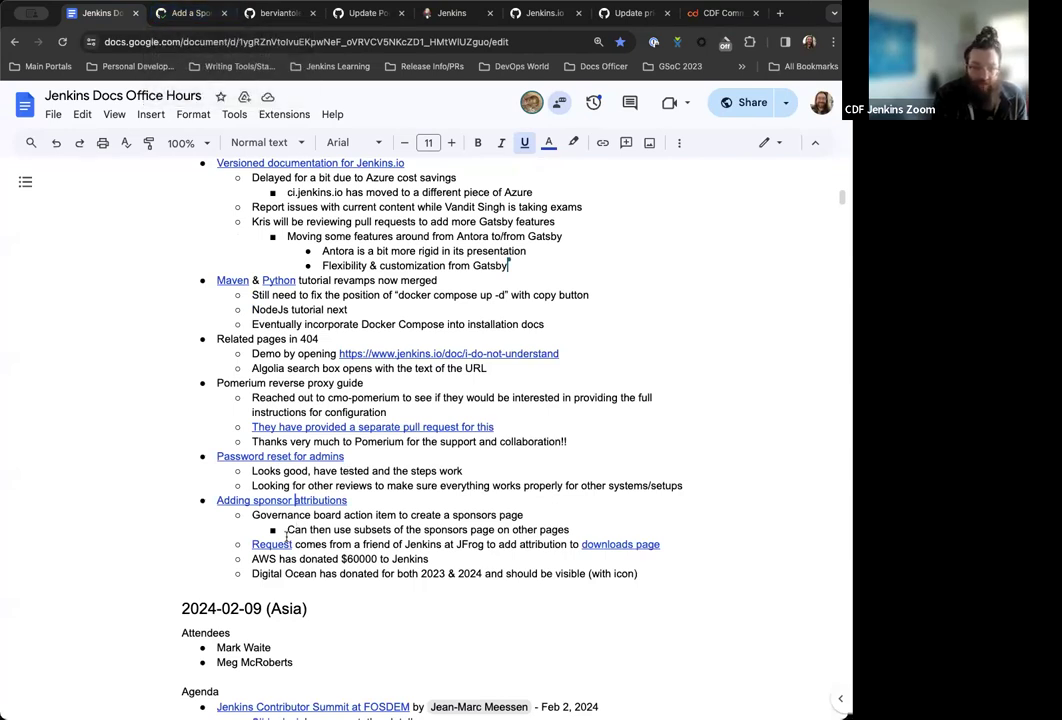
Scroll up to the 2024-02-15 (EU/US) notes announcing Jenkins' DevOps Dozen 2023 award
scroll(287, 540, "up", 15)
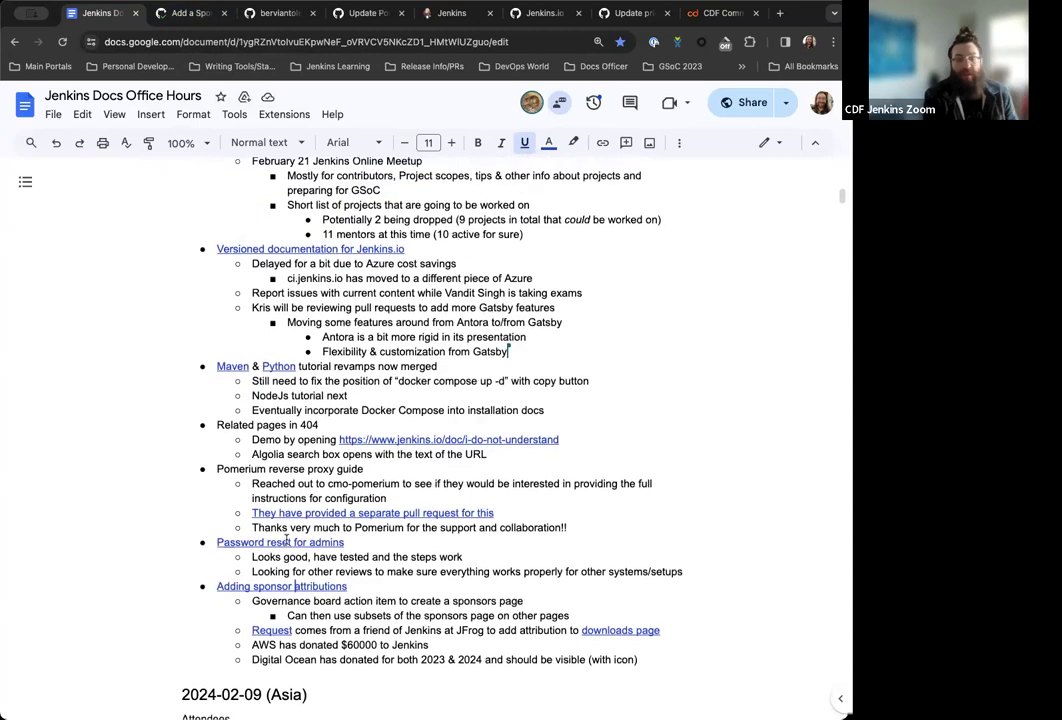
scroll(287, 540, "up", 7)
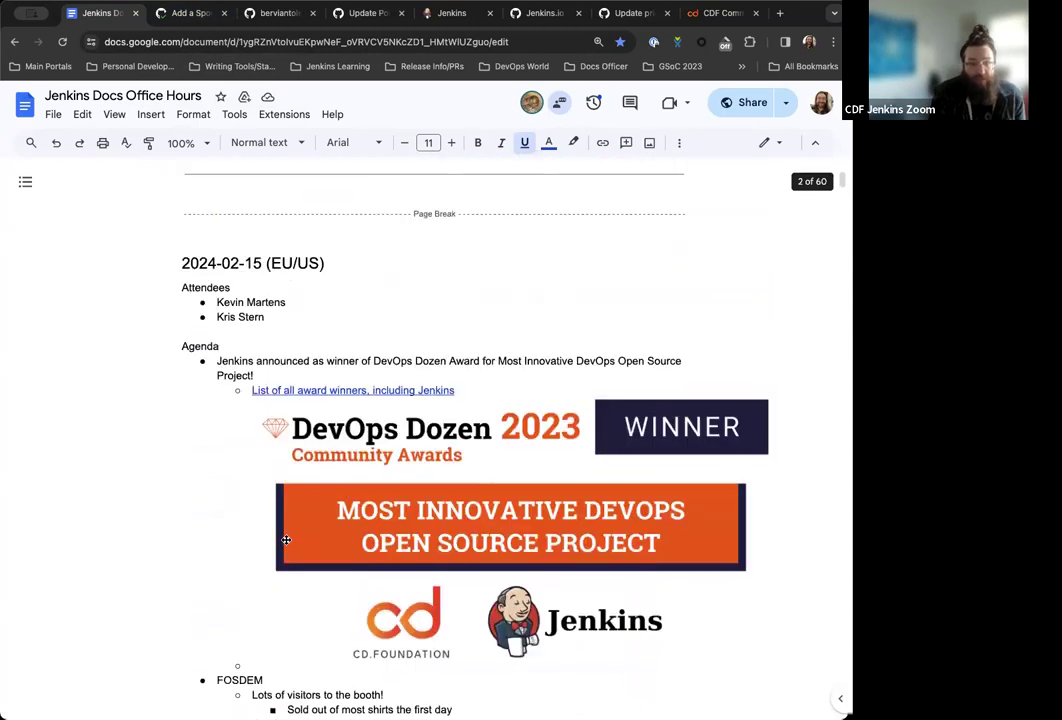
scroll(286, 540, "down", 1)
scroll(286, 540, "up", 1)
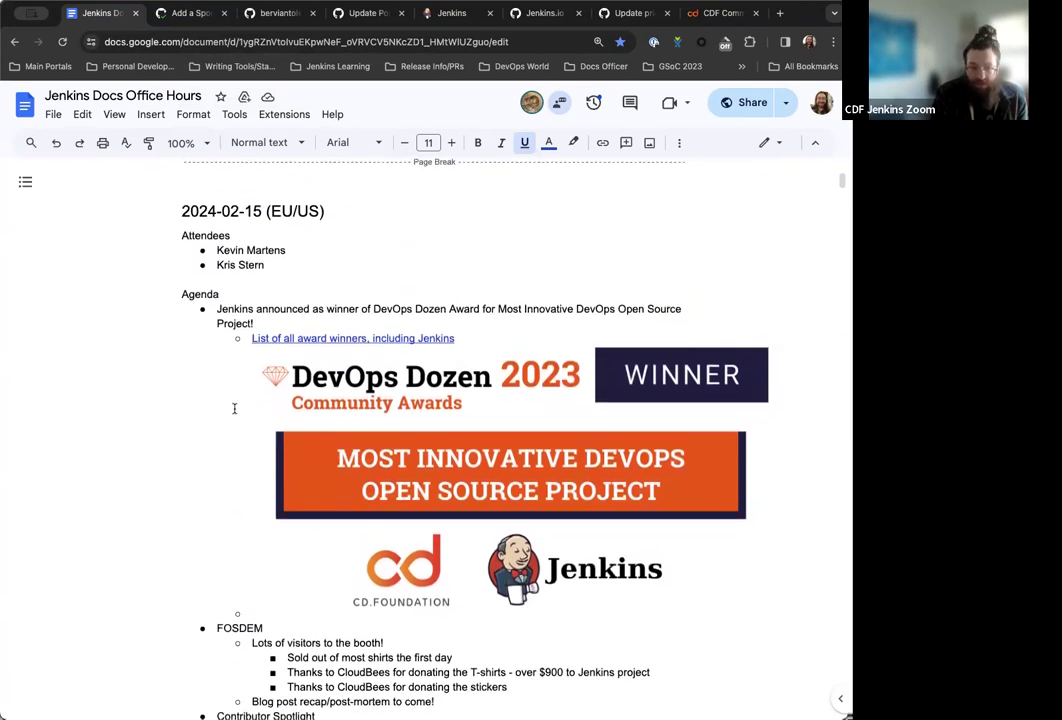
scroll(164, 415, "down", 1)
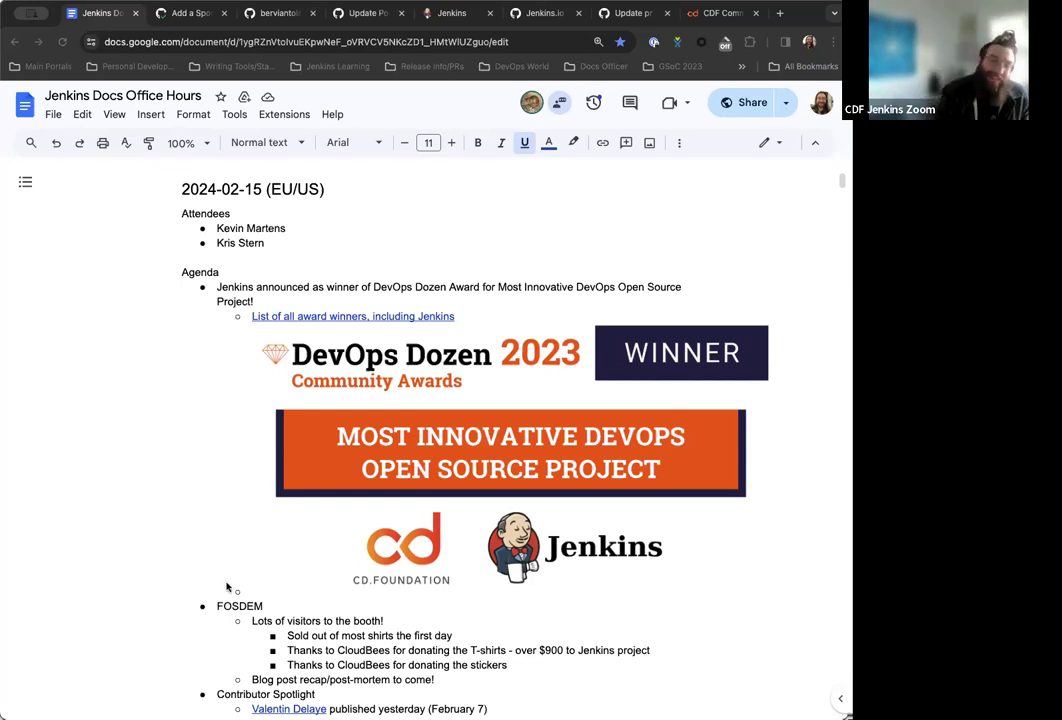
scroll(260, 500, "up", 1)
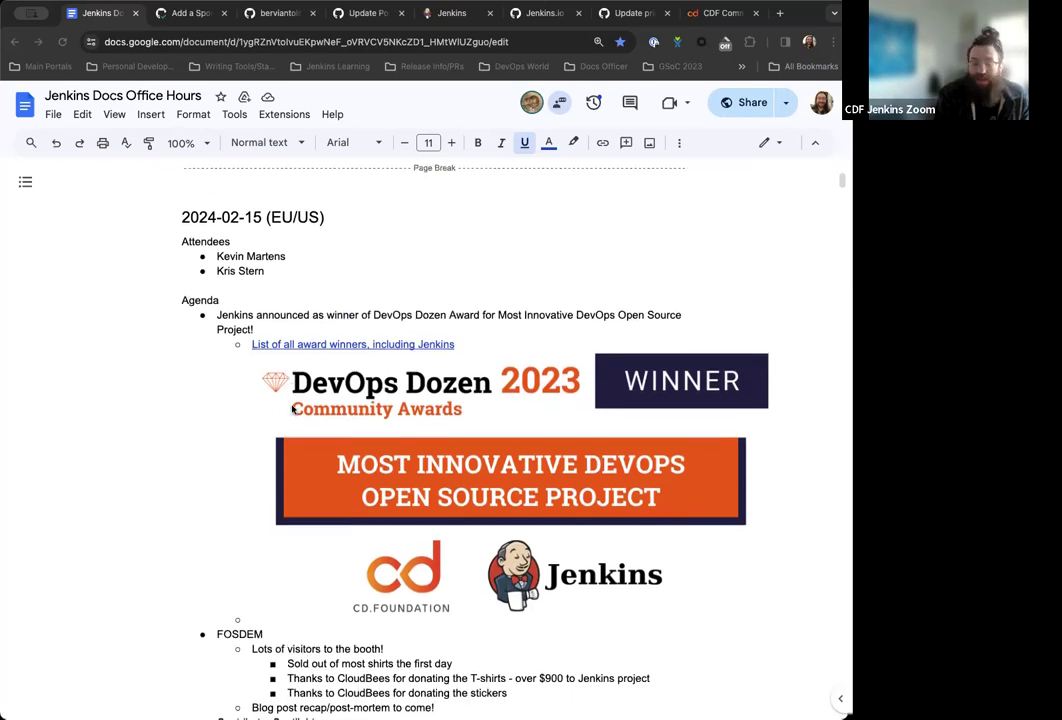